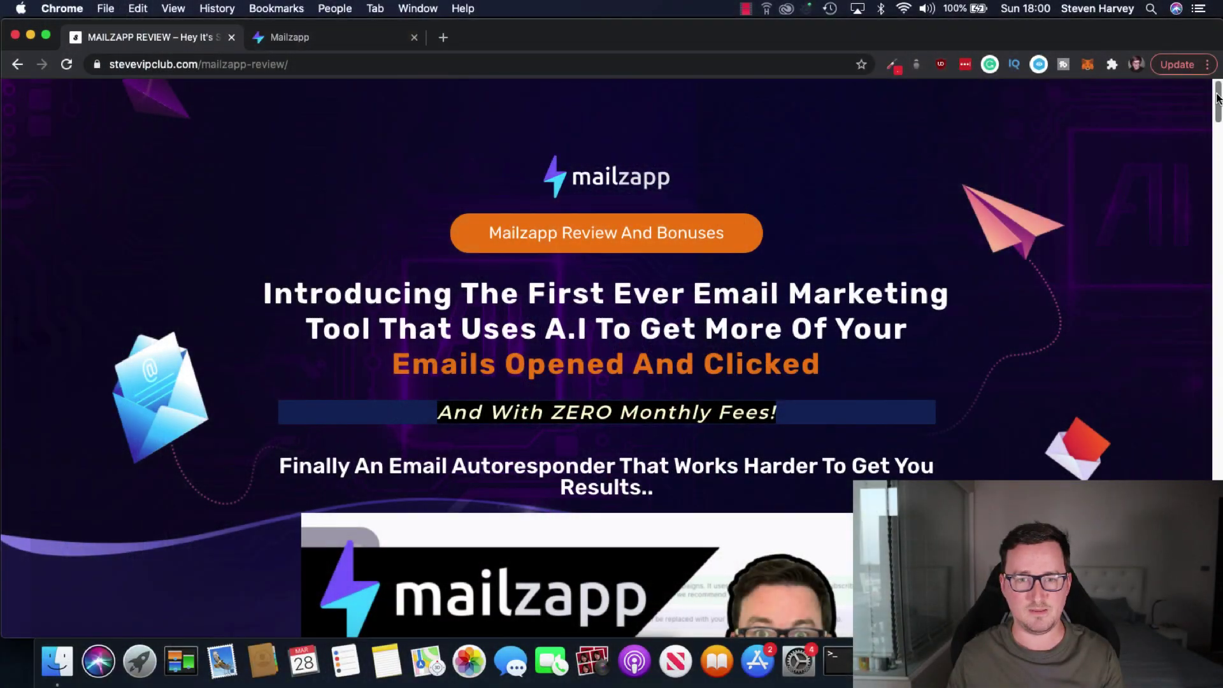
Step: Switch to the other Chrome tab showing the app.mailzapp.com dashboard
left_click_drag(1217, 97, 1217, 104)
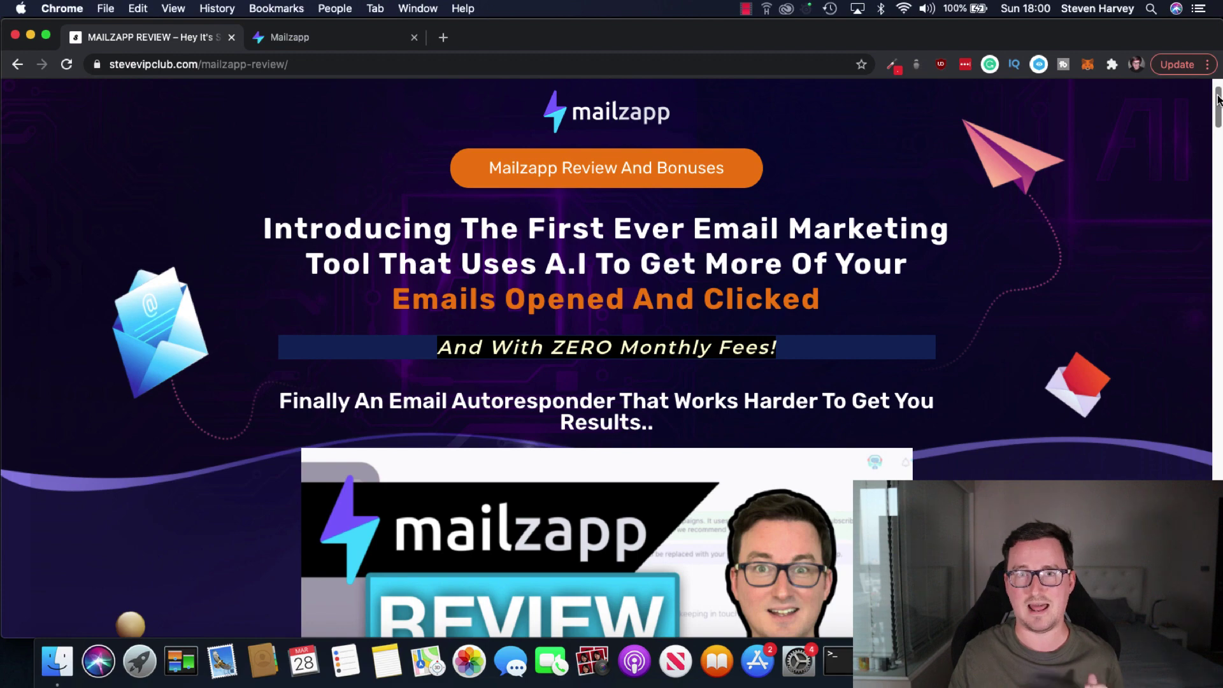
left_click(386, 36)
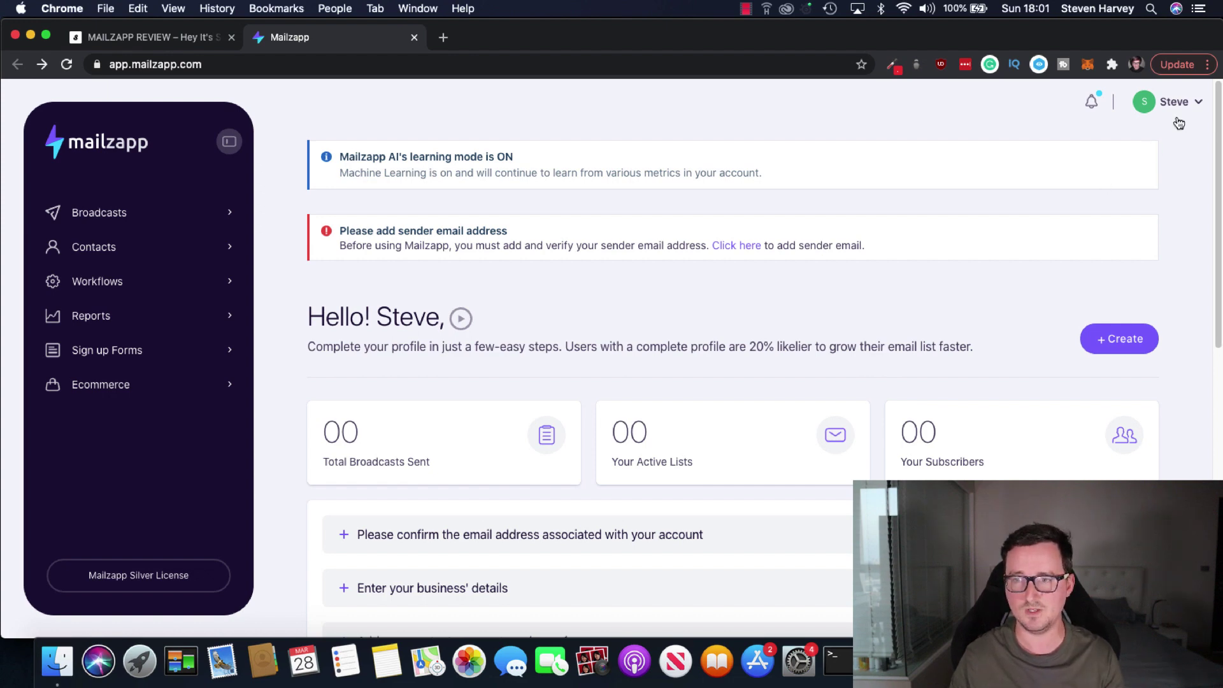
Step: Scroll through the dashboard sections, return to the top, and open the Steve account menu
scroll(1103, 228, "down", 3)
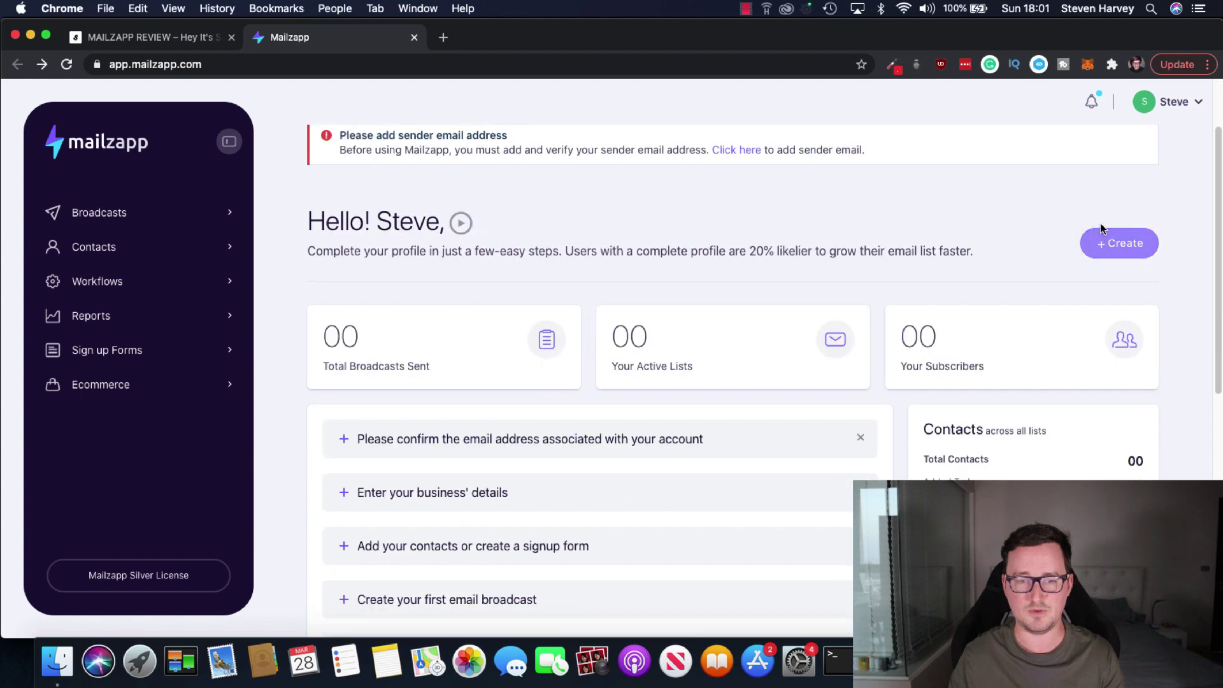
scroll(1078, 224, "down", 3)
scroll(1159, 249, "down", 1)
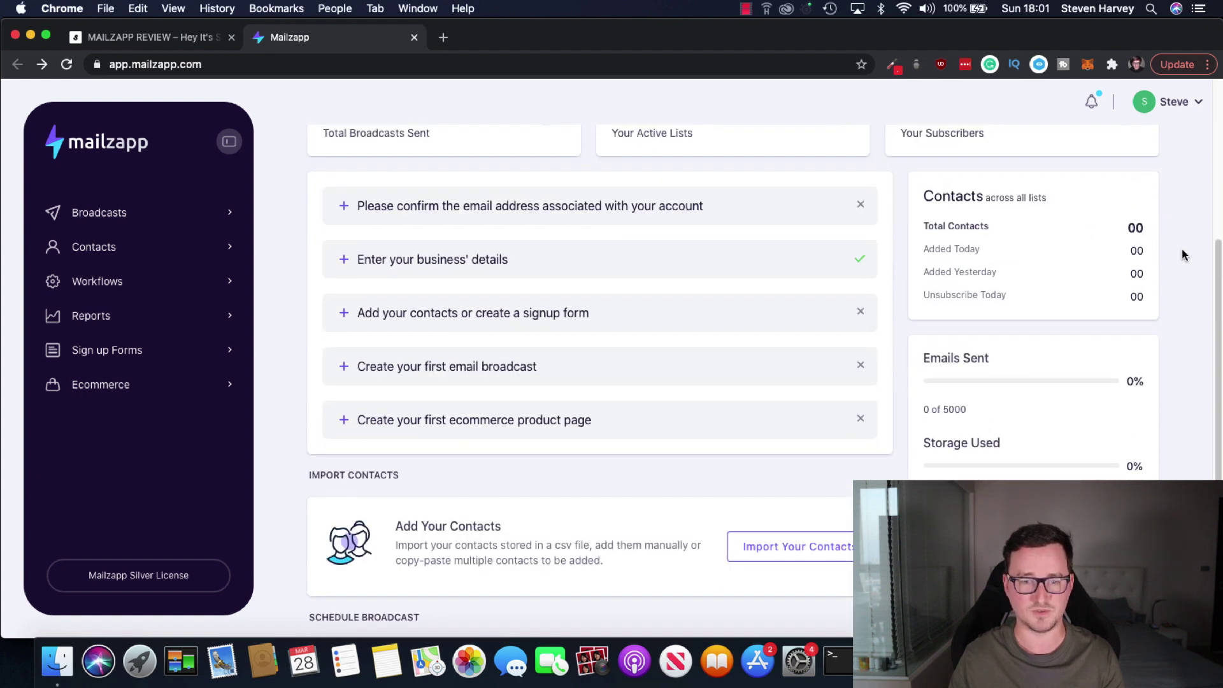
scroll(1182, 253, "down", 5)
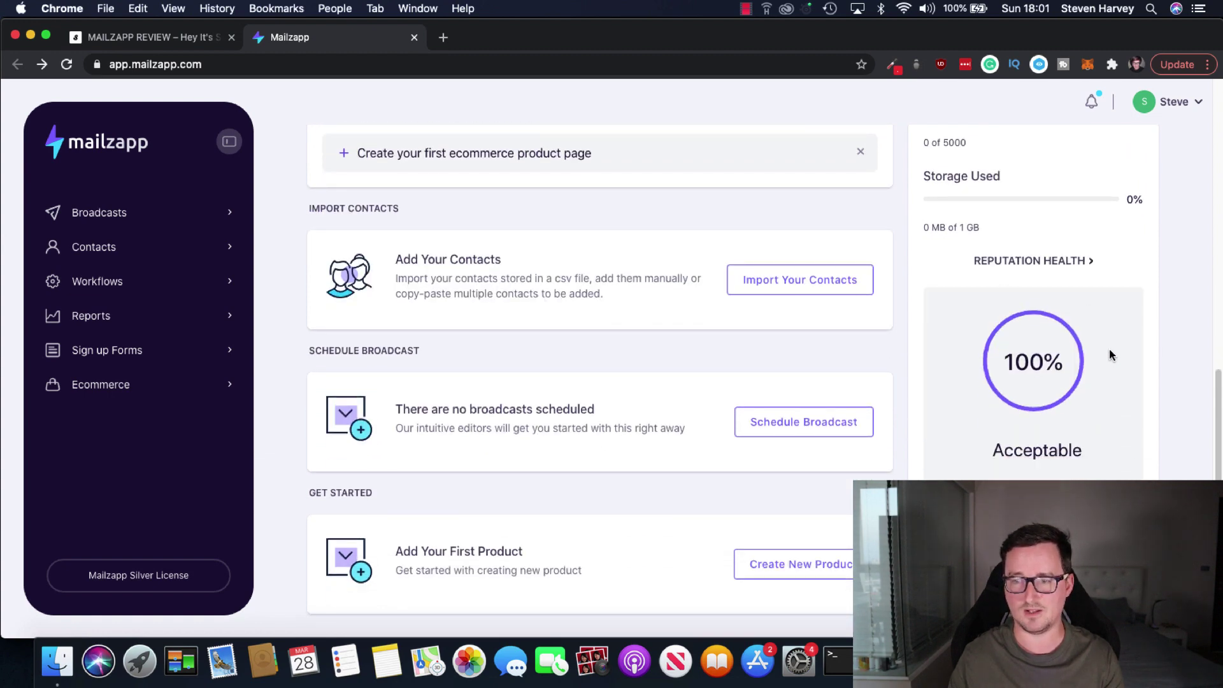
scroll(1110, 350, "up", 2)
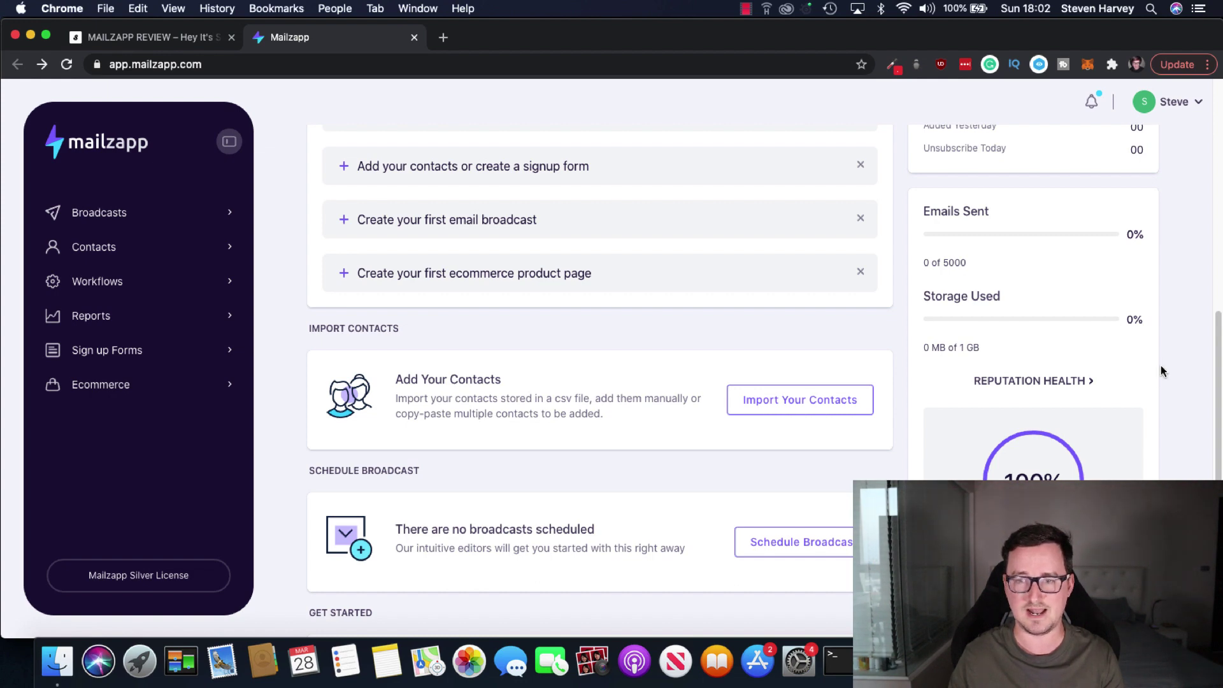
scroll(1150, 307, "up", 2)
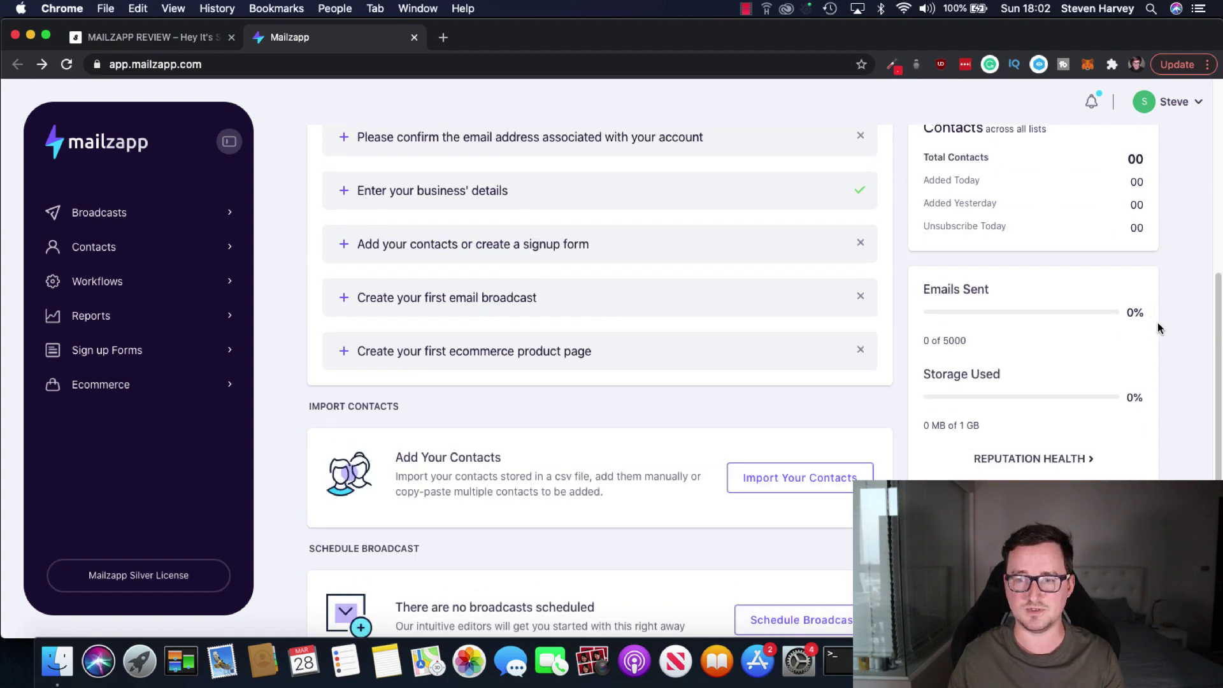
scroll(1157, 345, "down", 3)
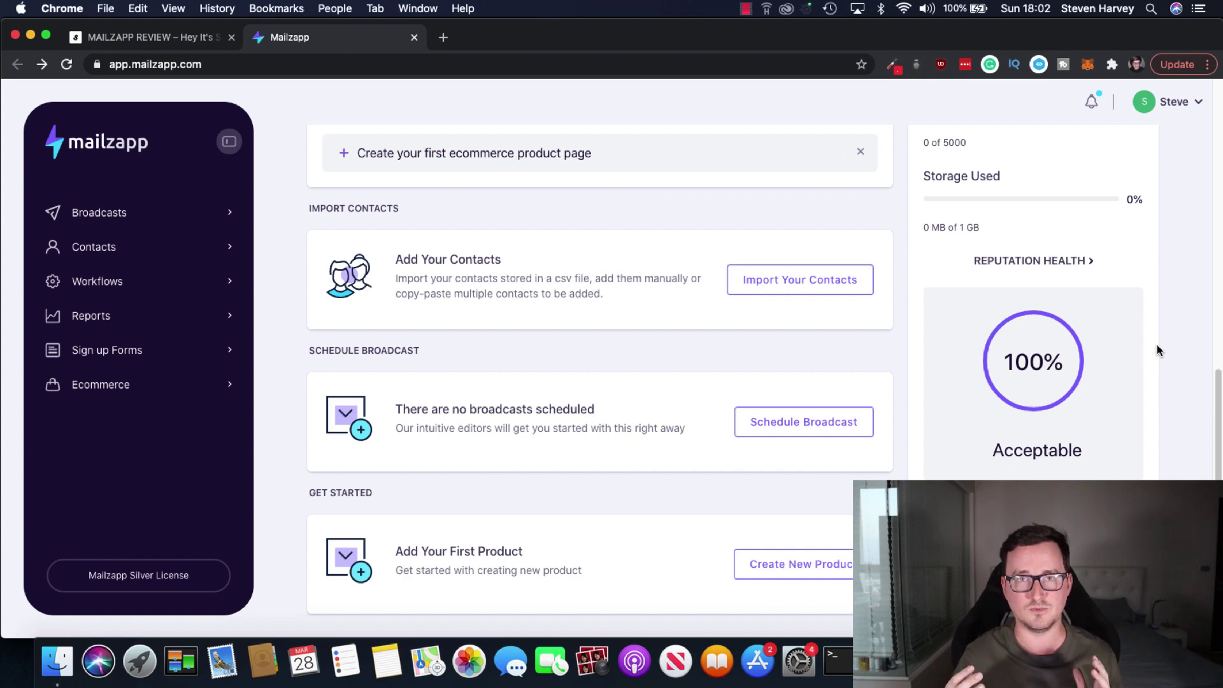
scroll(1158, 349, "up", 4)
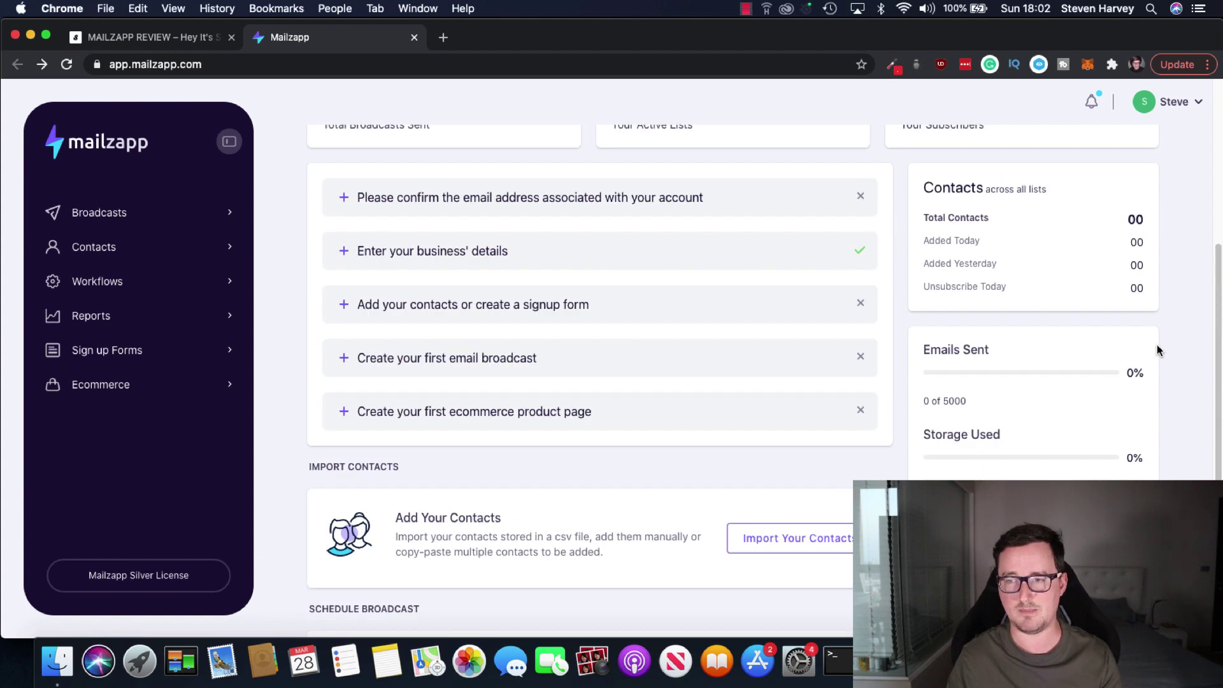
scroll(1166, 341, "up", 5)
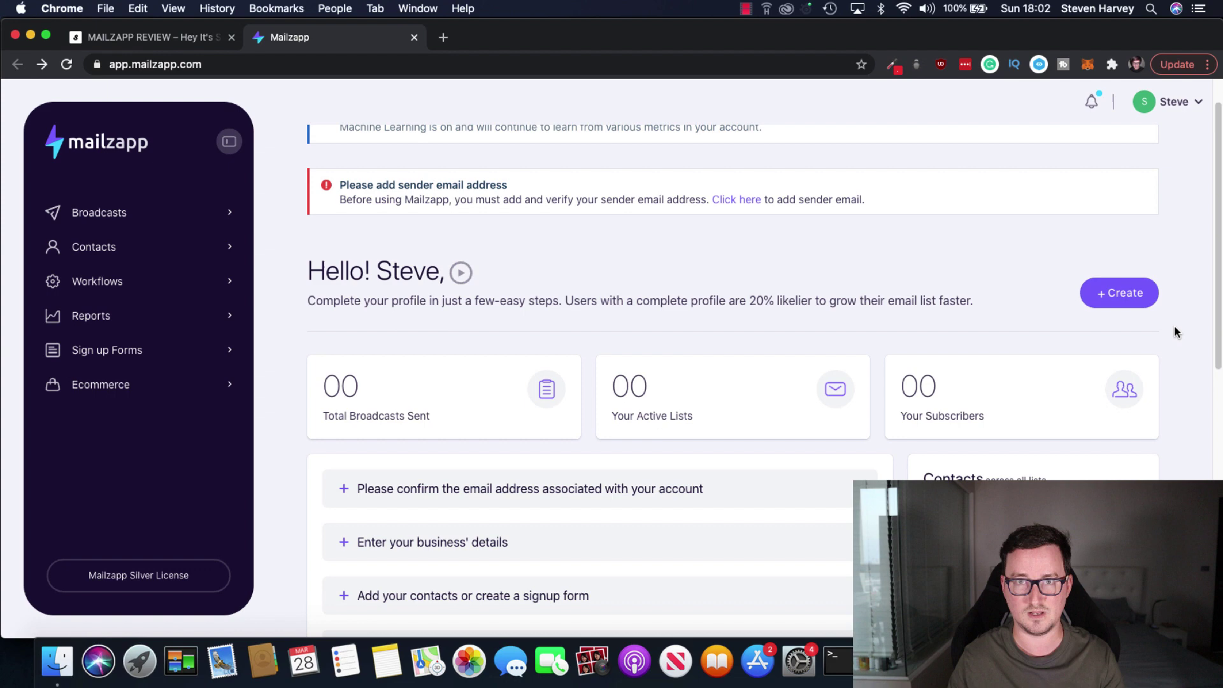
scroll(1174, 326, "up", 1)
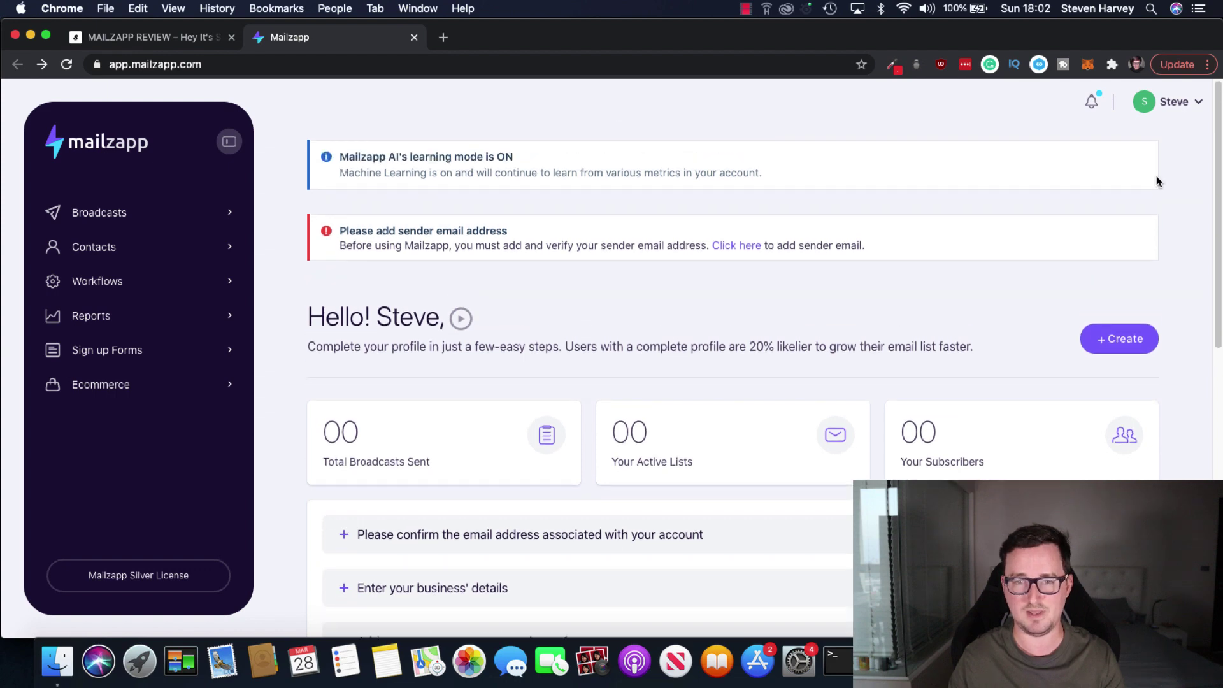
left_click(1193, 112)
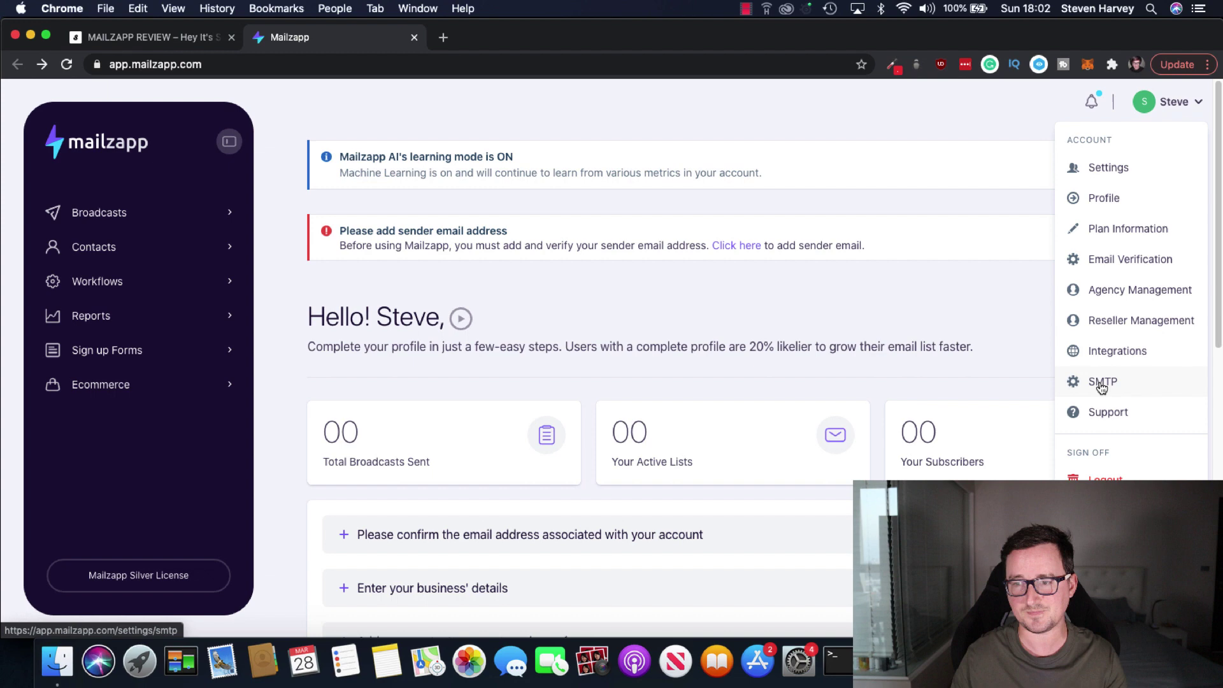
Step: Dismiss the account dropdown by selecting empty space on the dashboard
left_click(668, 305)
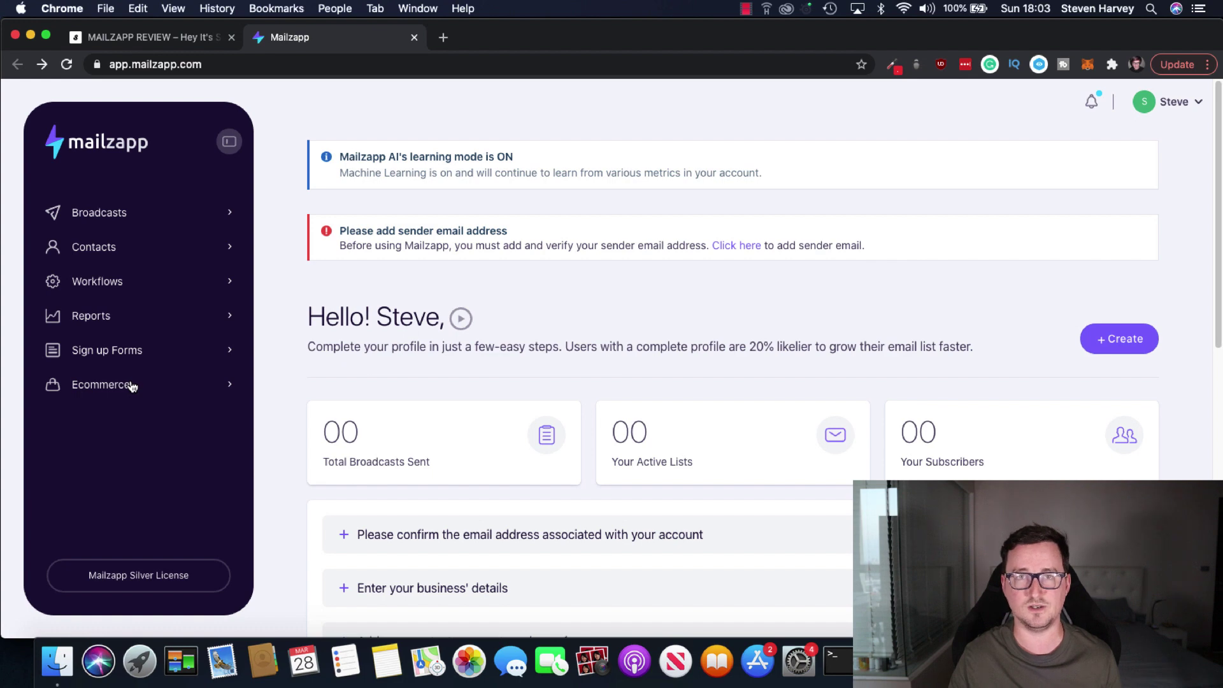
Step: From the Broadcasts List, start a new broadcast using the Drag & Drop Editor
left_click(129, 214)
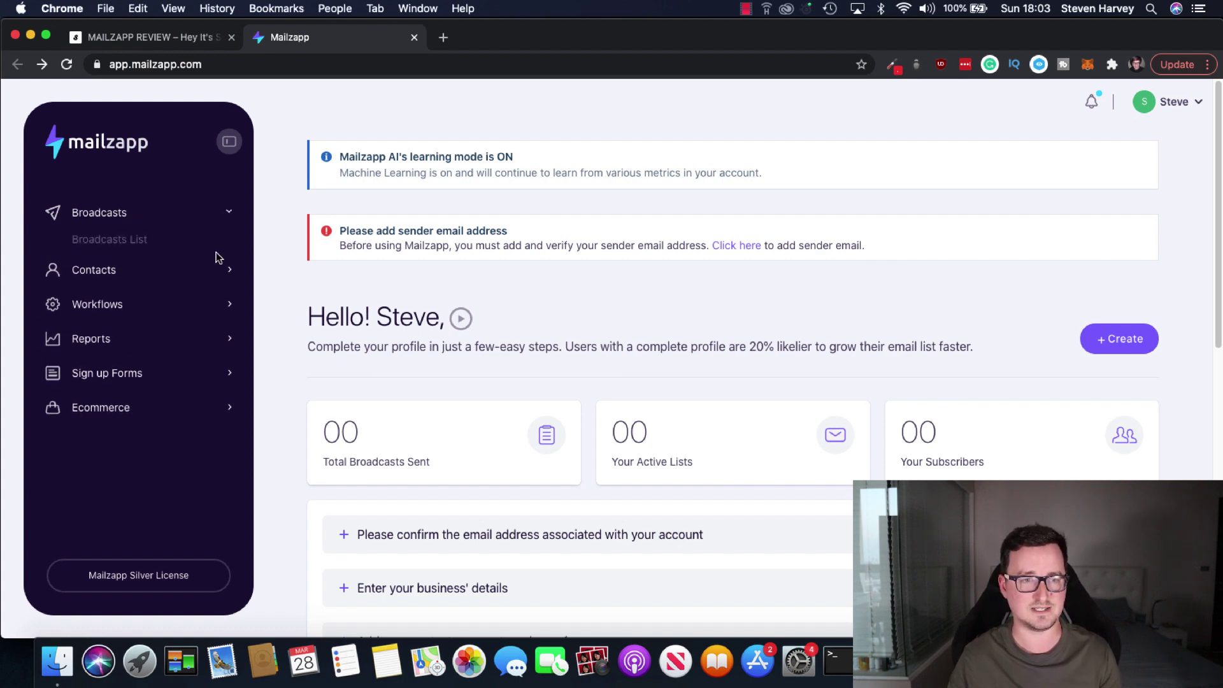
left_click(133, 241)
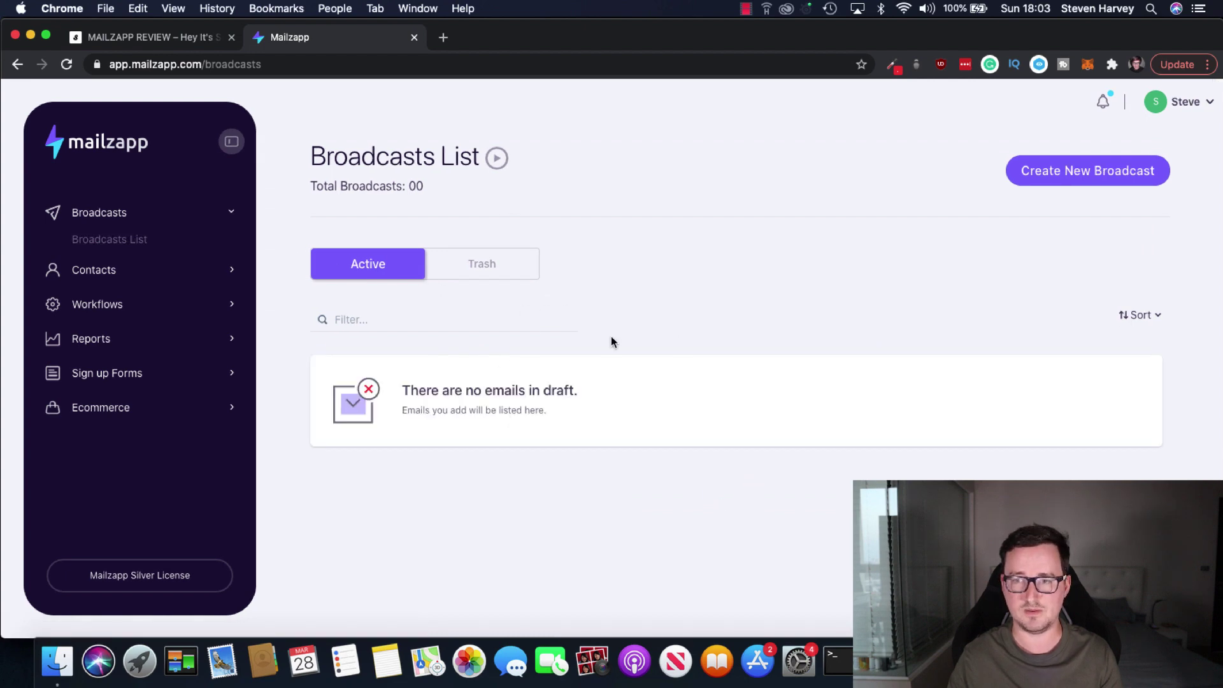
left_click(1076, 179)
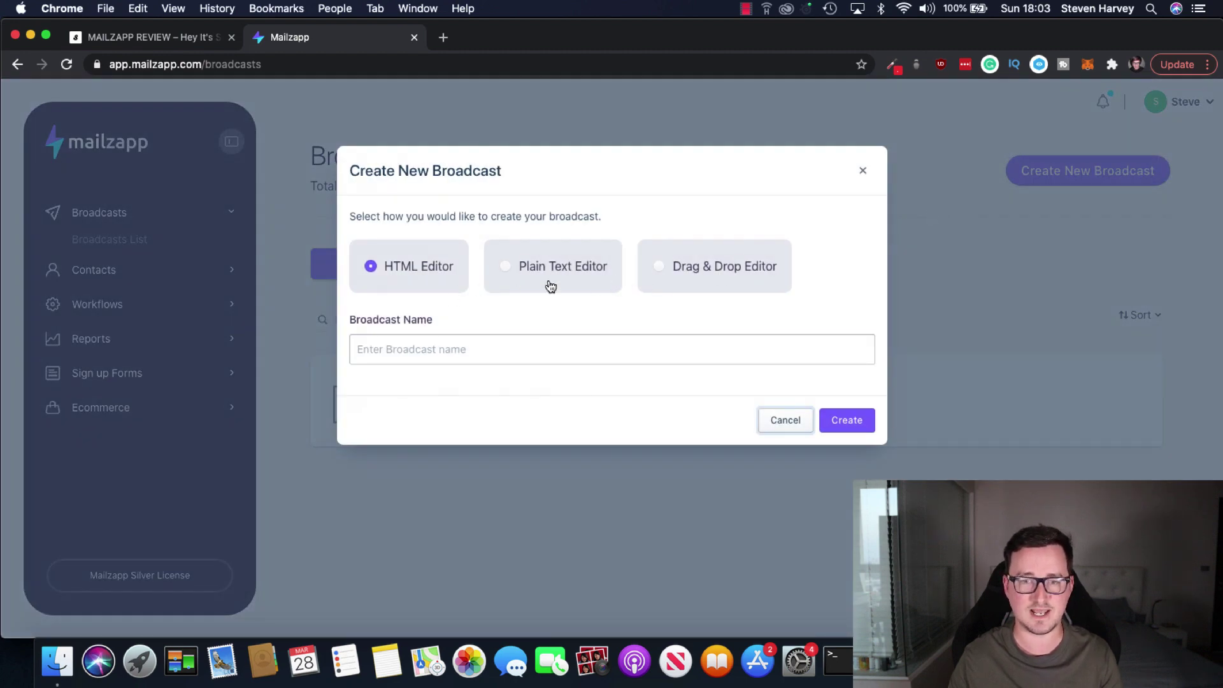
left_click(659, 266)
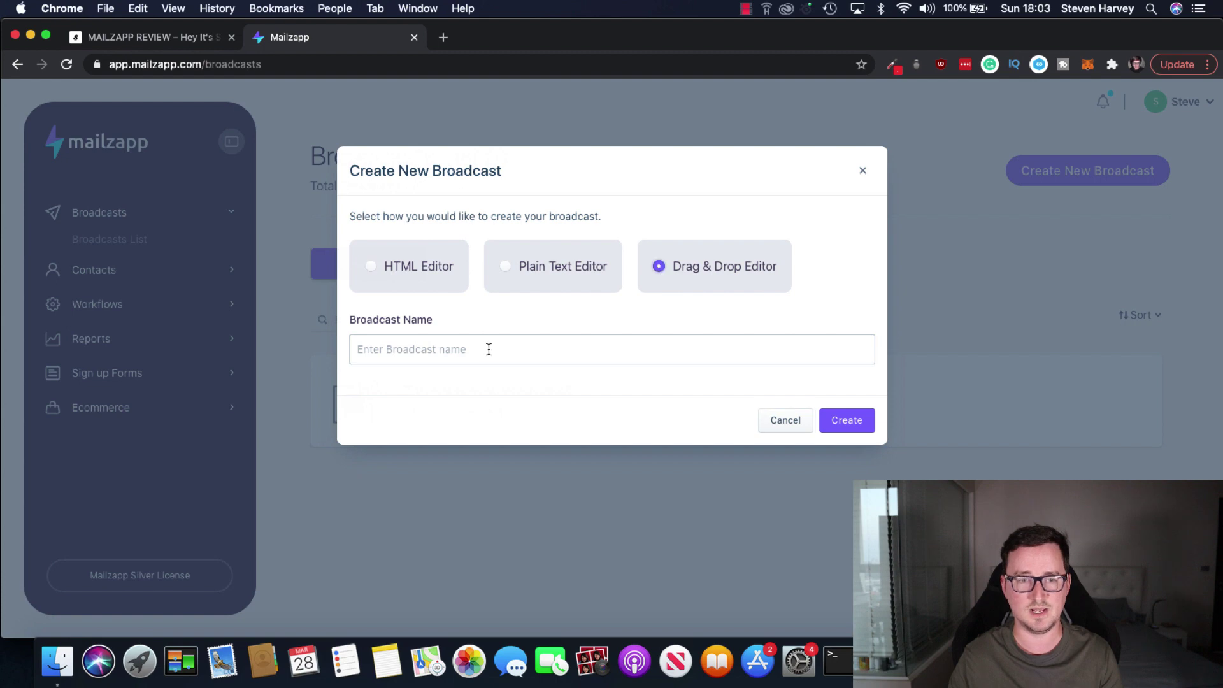
Step: Name the broadcast 'Friday Feature' and create it
left_click(568, 353)
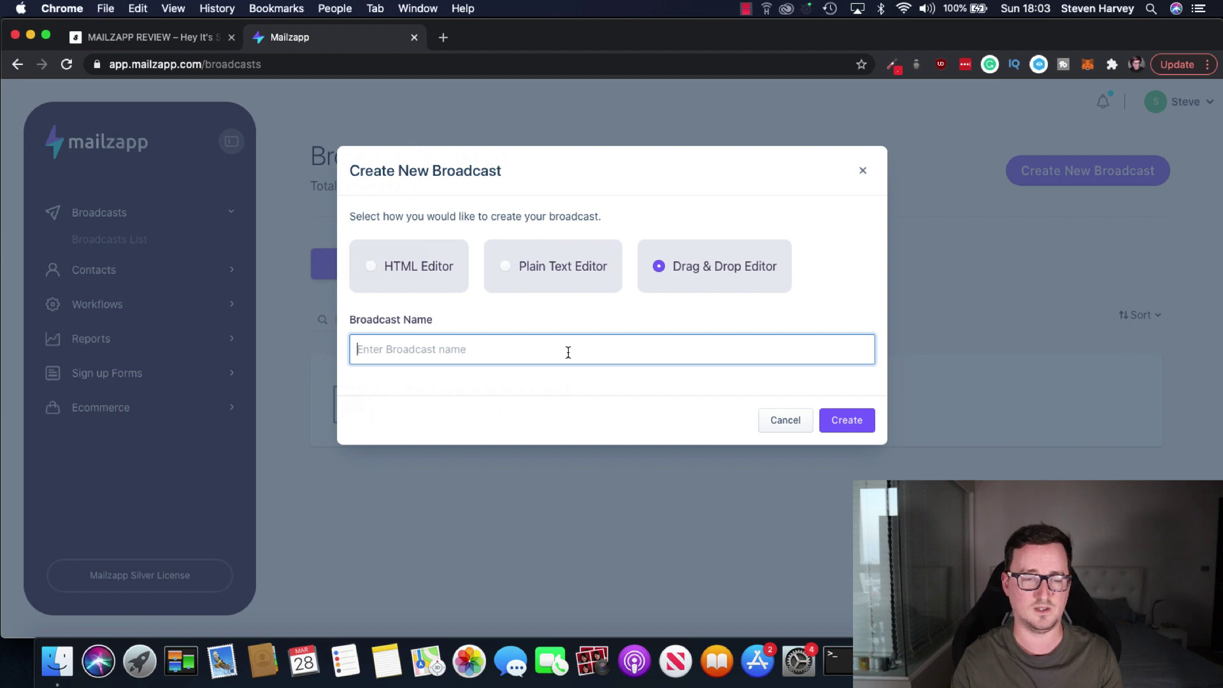
type("Friday")
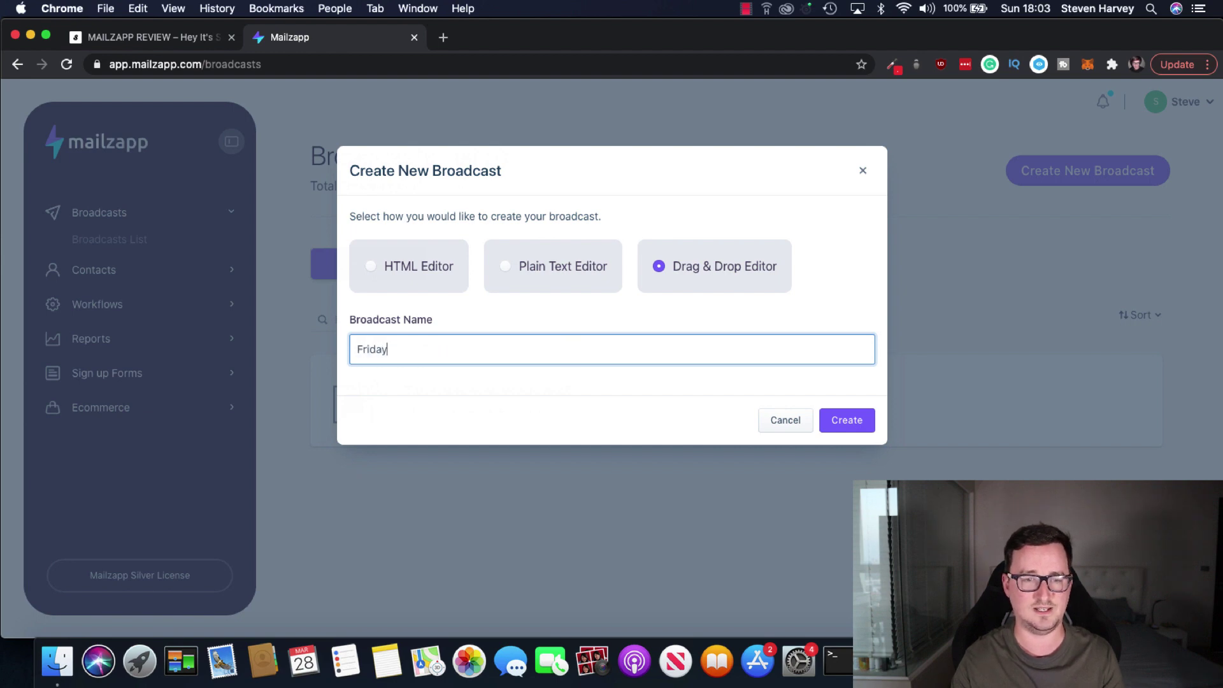
type(" Freatured")
key("BackSpace")
key("BackSpace")
key("BackSpace")
key("BackSpace")
key("BackSpace")
key("BackSpace")
key("BackSpace")
key("BackSpace")
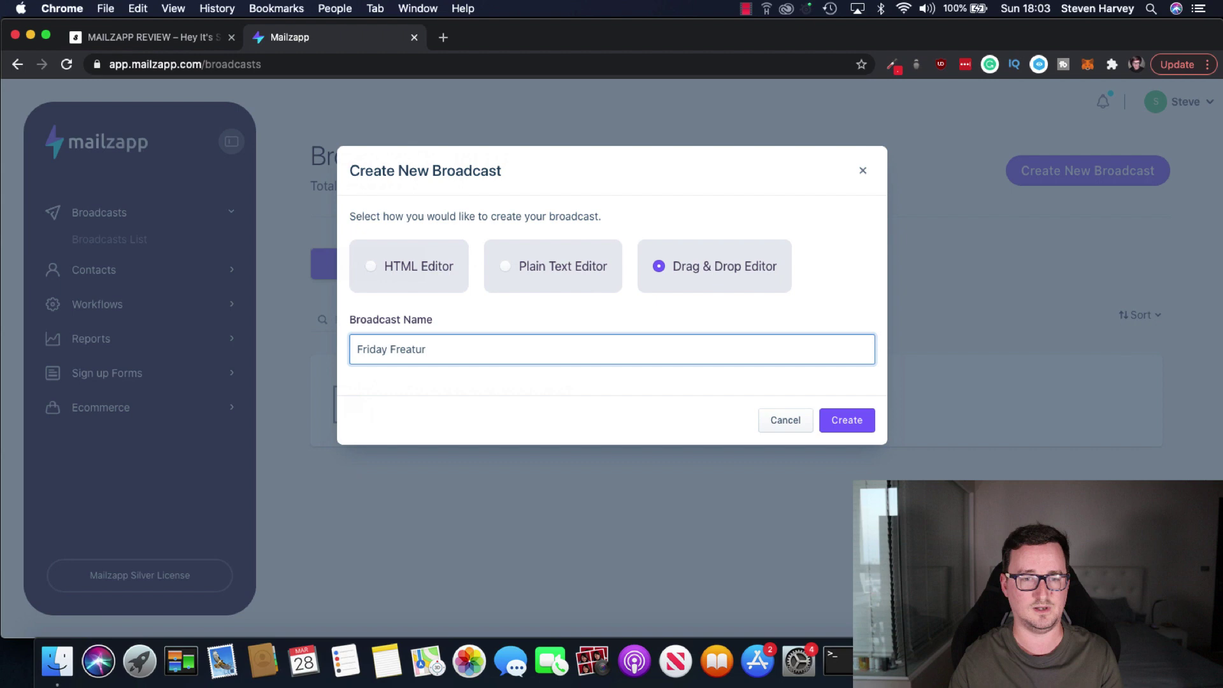
type("eature")
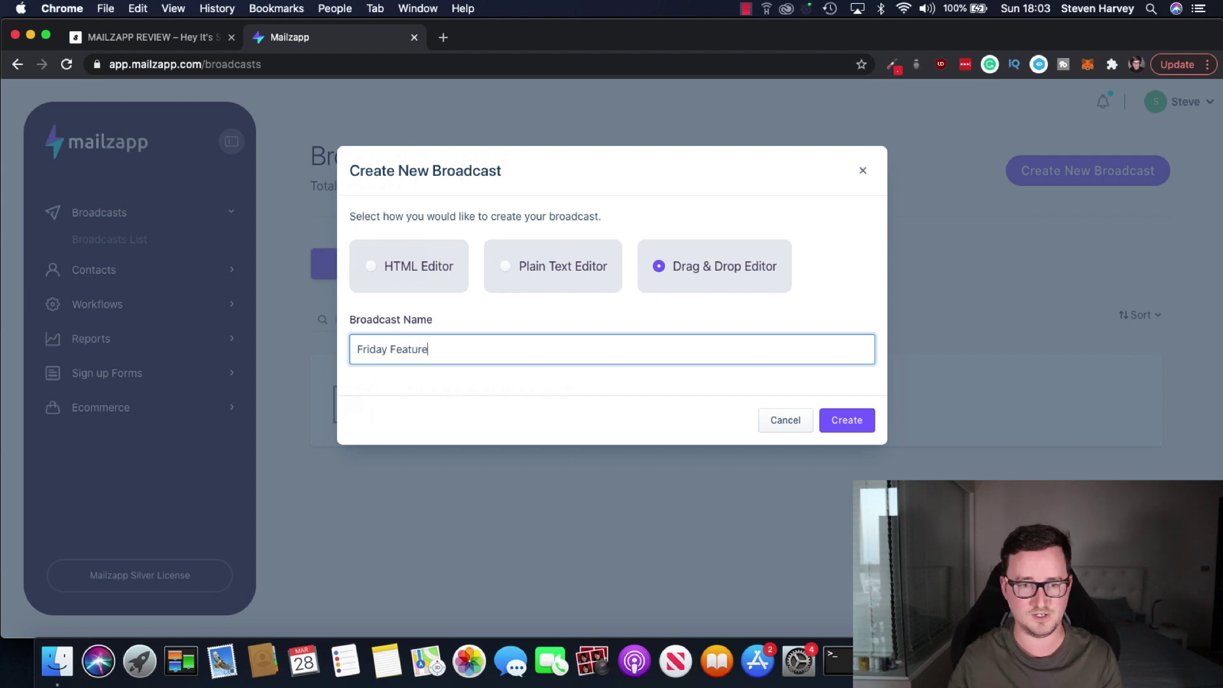
left_click(828, 426)
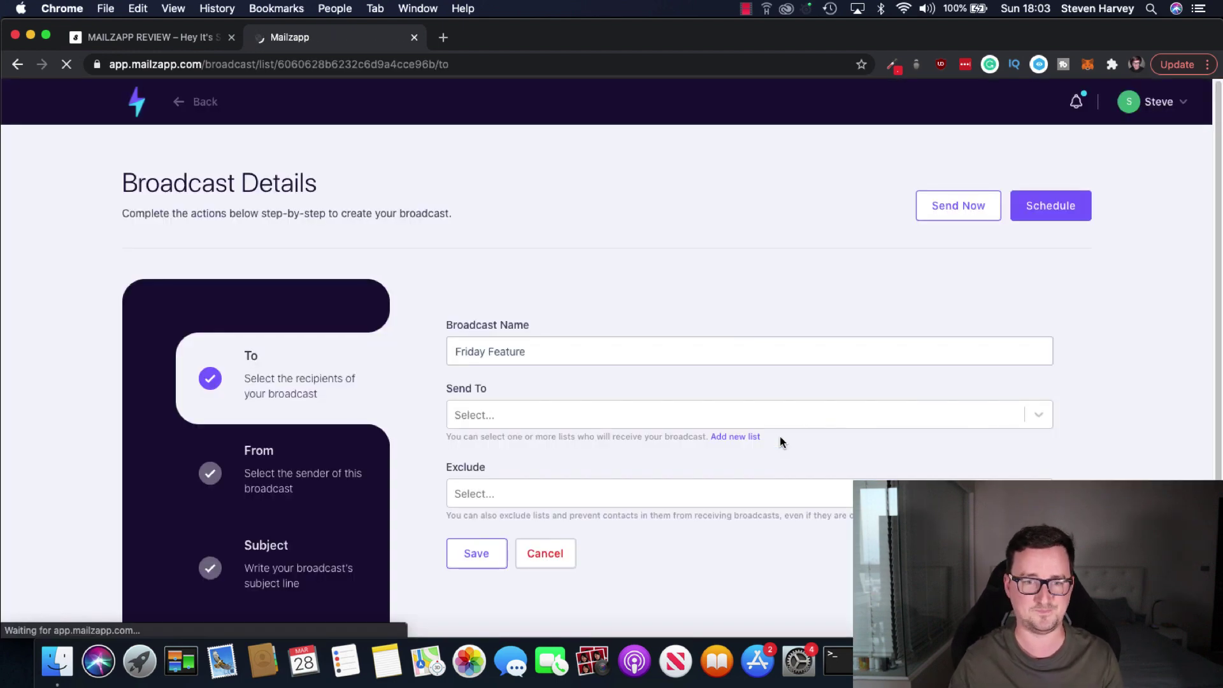
Step: Check the empty Send To list options, then follow 'Add new list' to the Contacts List page
scroll(775, 303, "down", 4)
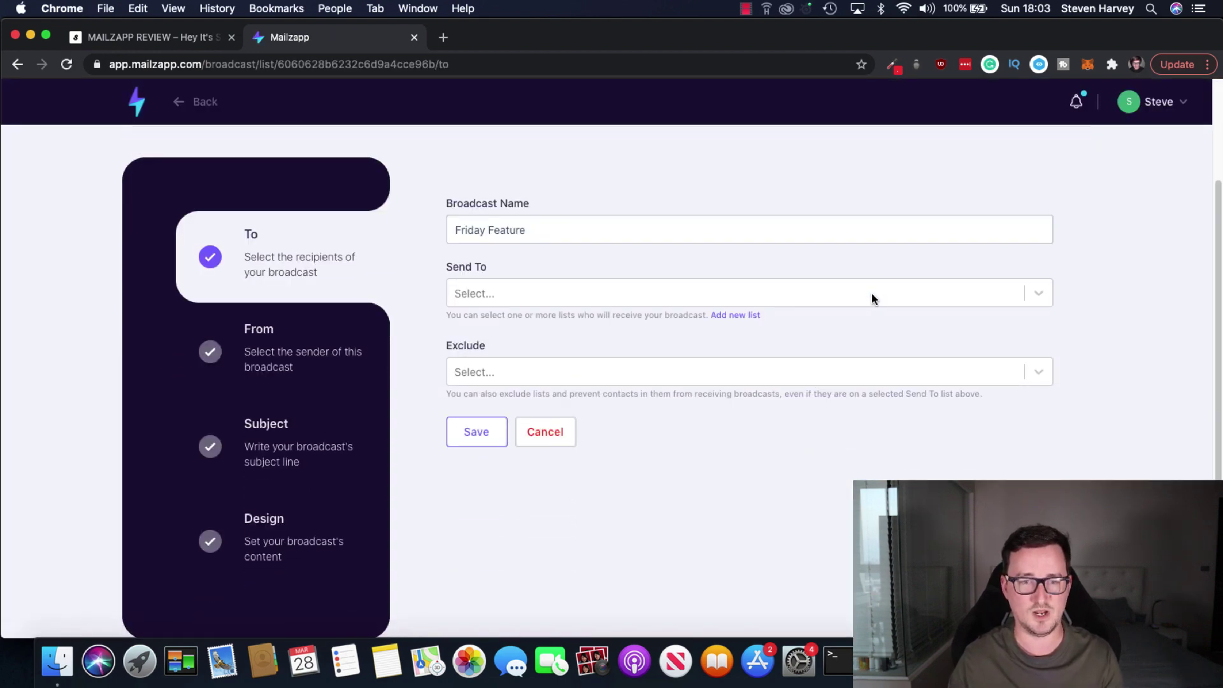
scroll(874, 299, "up", 3)
scroll(874, 299, "up", 2)
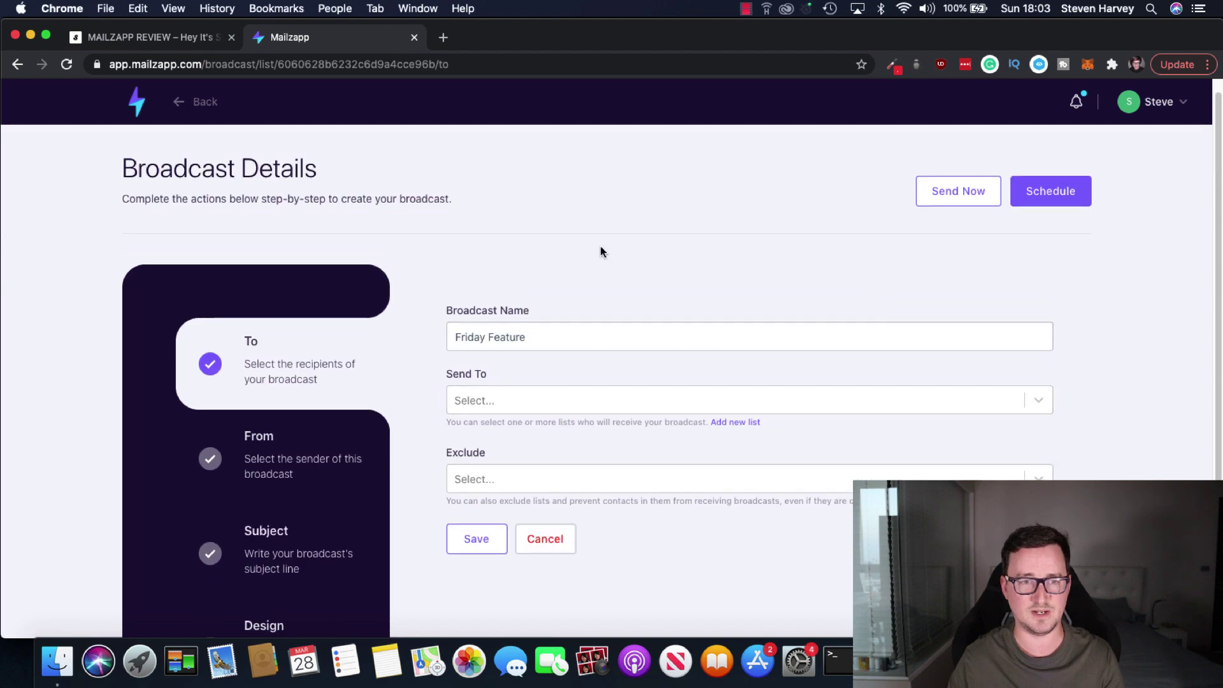
scroll(660, 275, "down", 3)
scroll(665, 280, "up", 3)
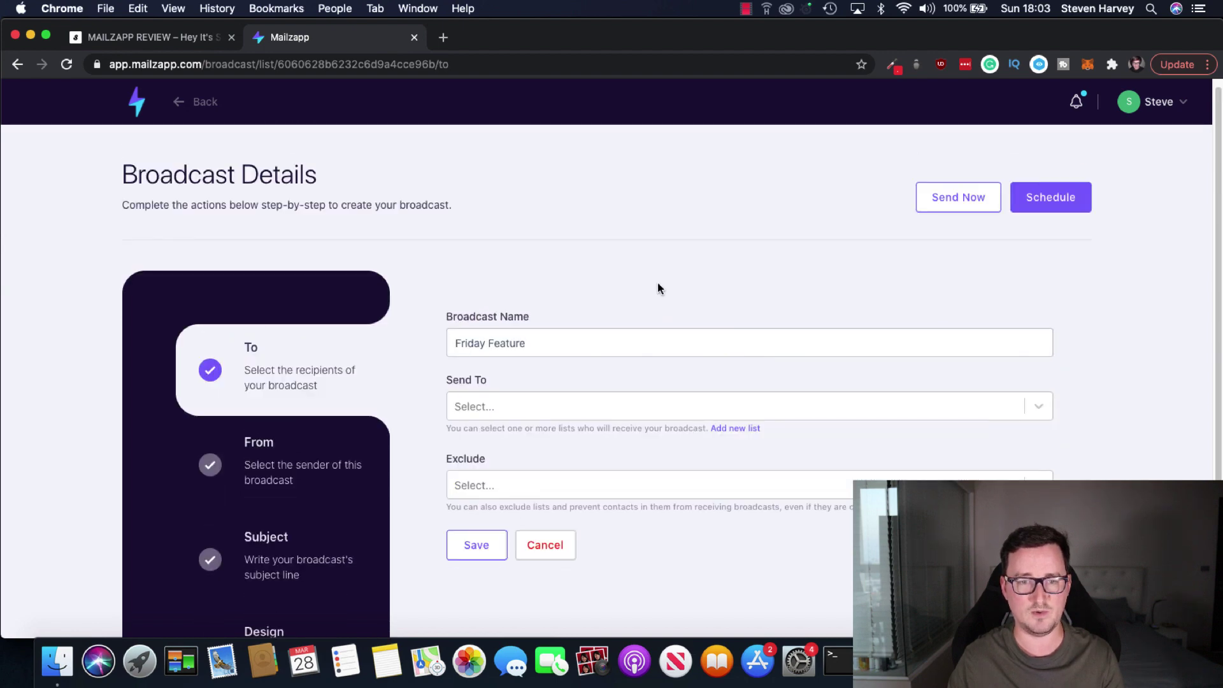
scroll(577, 332, "down", 2)
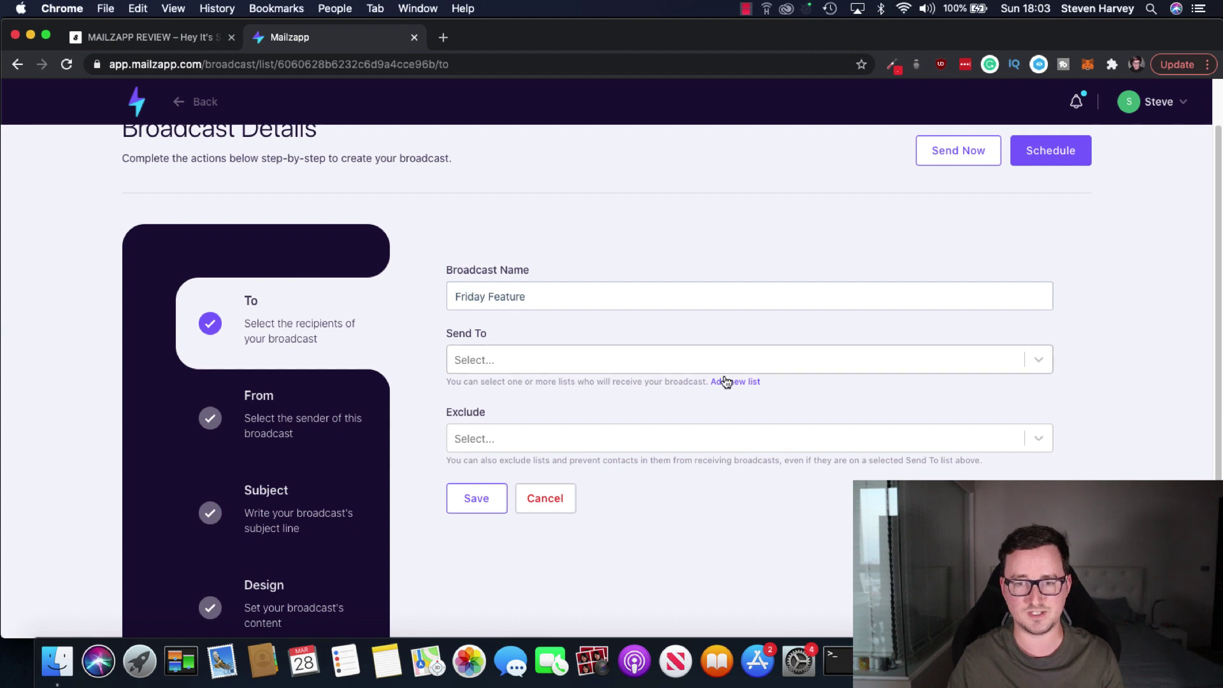
left_click(832, 368)
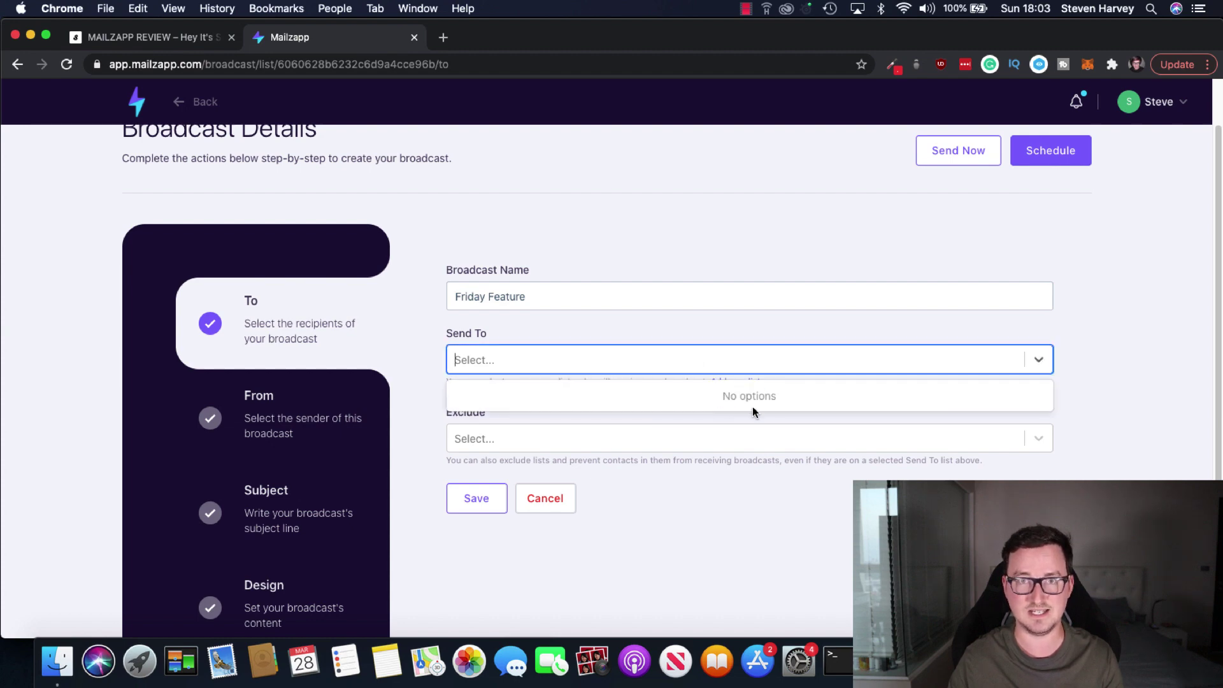
left_click(1152, 396)
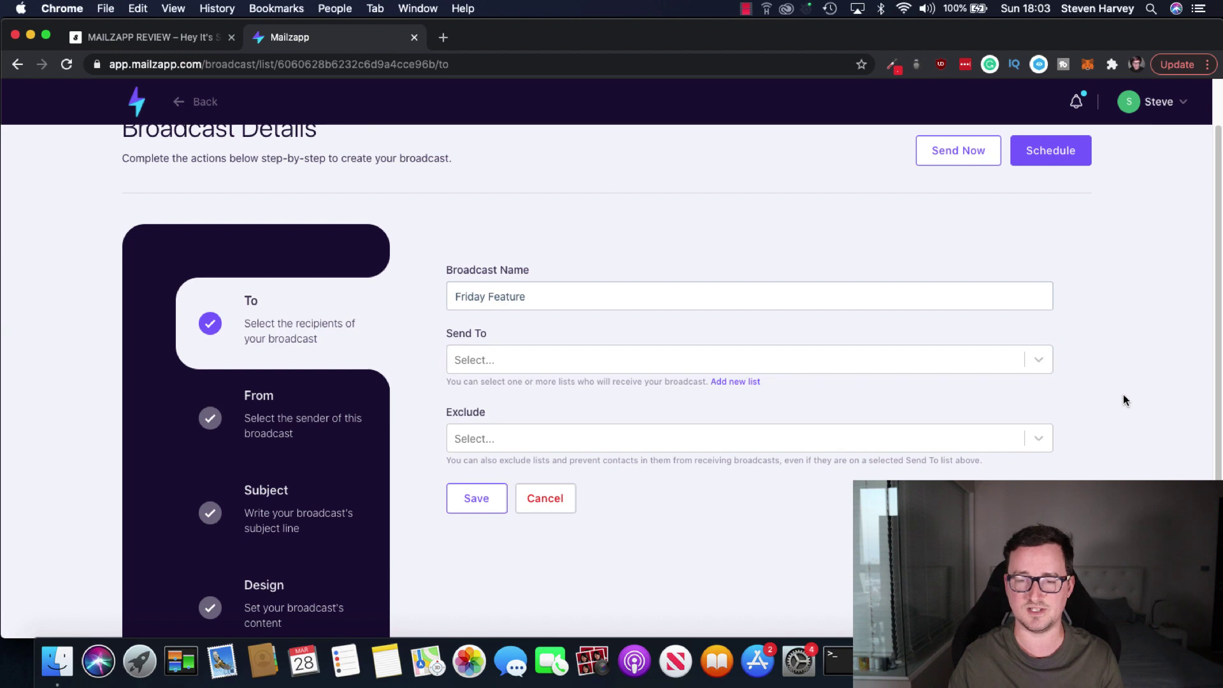
left_click(737, 385)
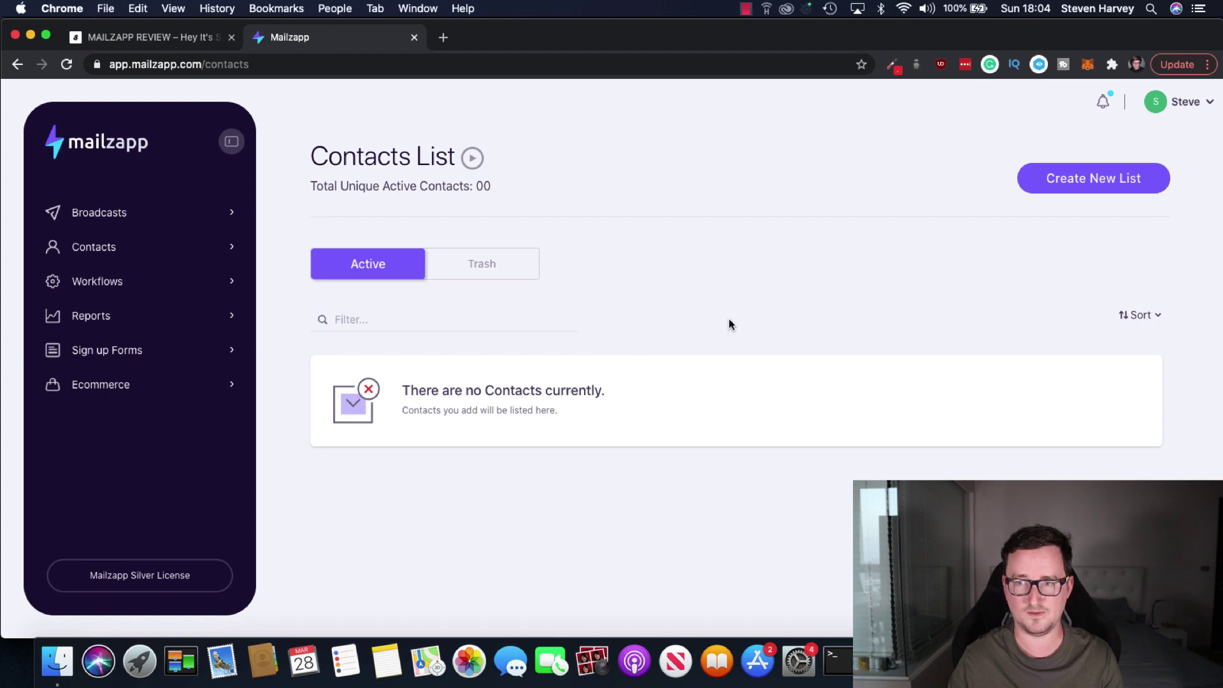
Step: Create a manually-added contact list 'New Subs' described as 'New Subs from landing page'
left_click(1101, 187)
scroll(649, 322, "down", 1)
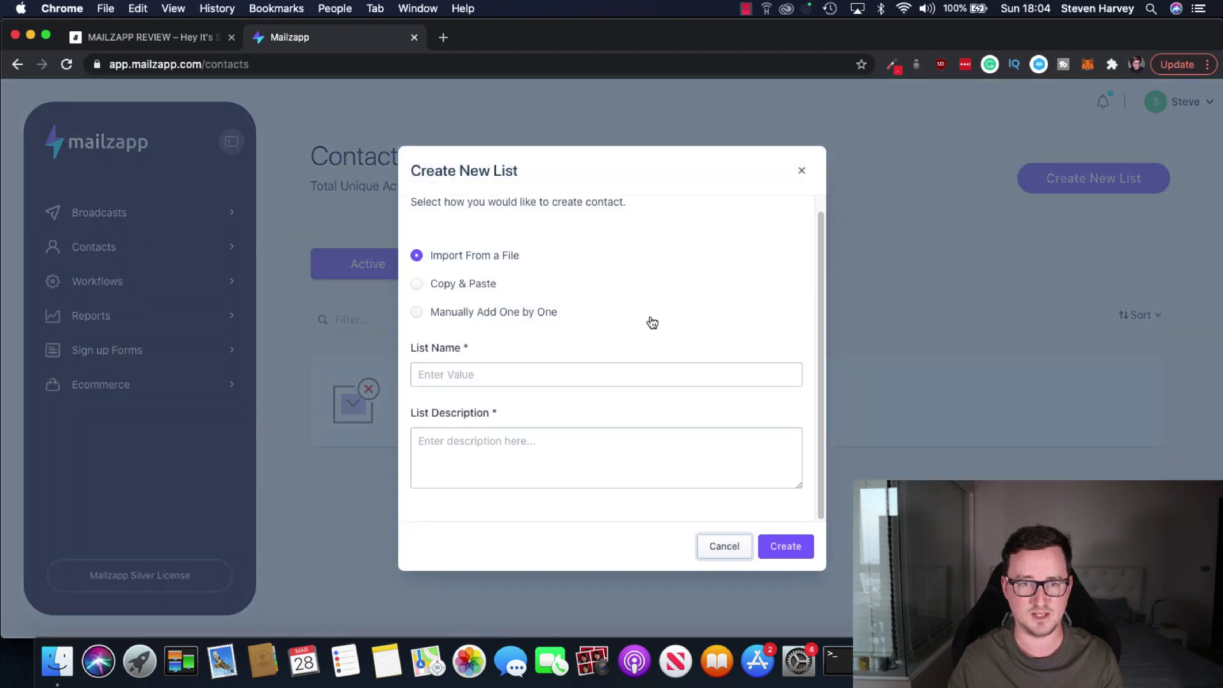
left_click(521, 313)
left_click(519, 367)
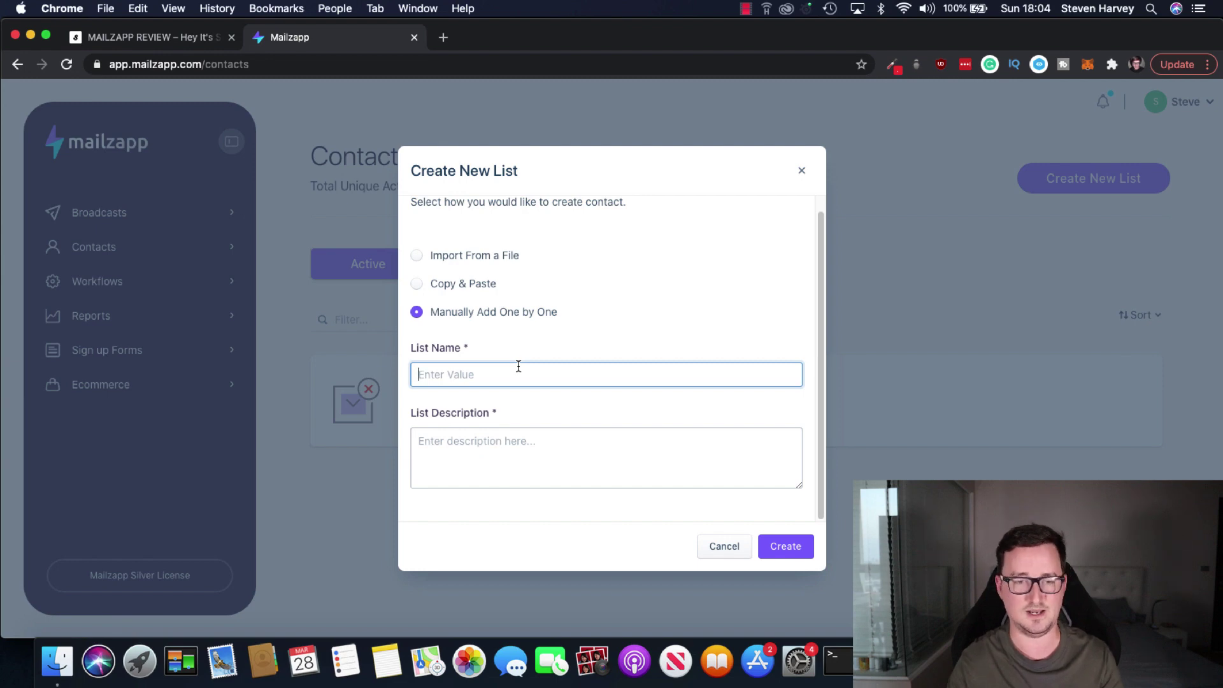
type("New Subs")
left_click(571, 451)
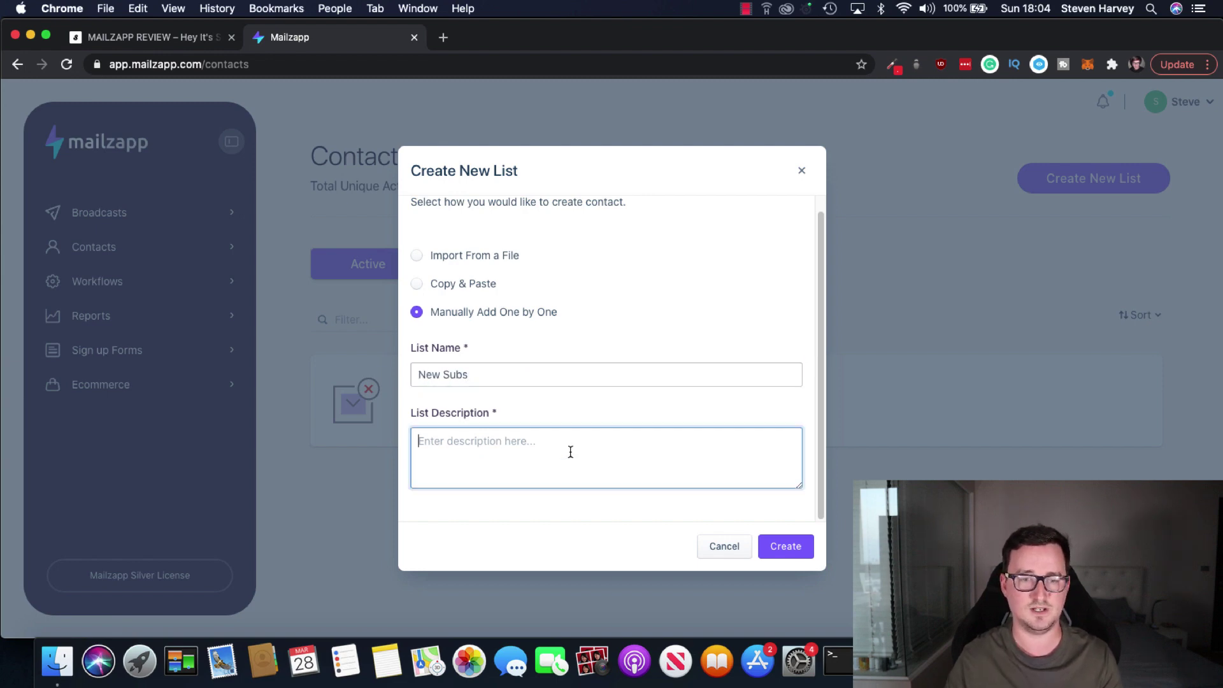
type("New Subs f")
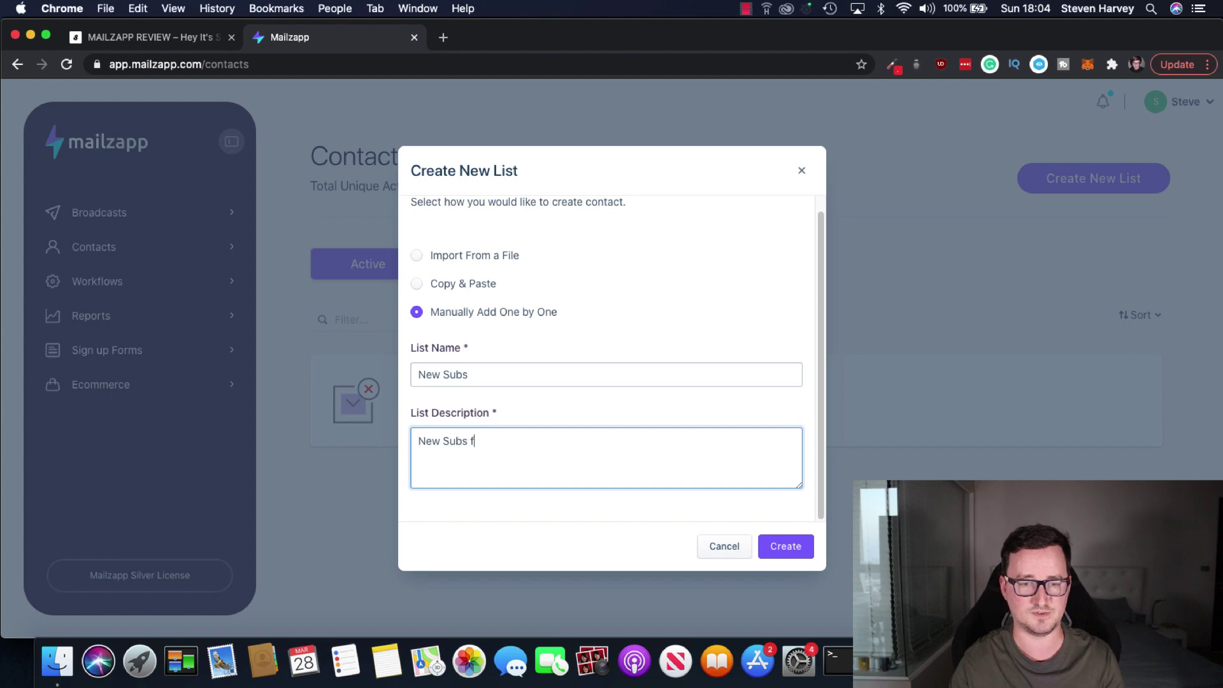
type("rom landing page")
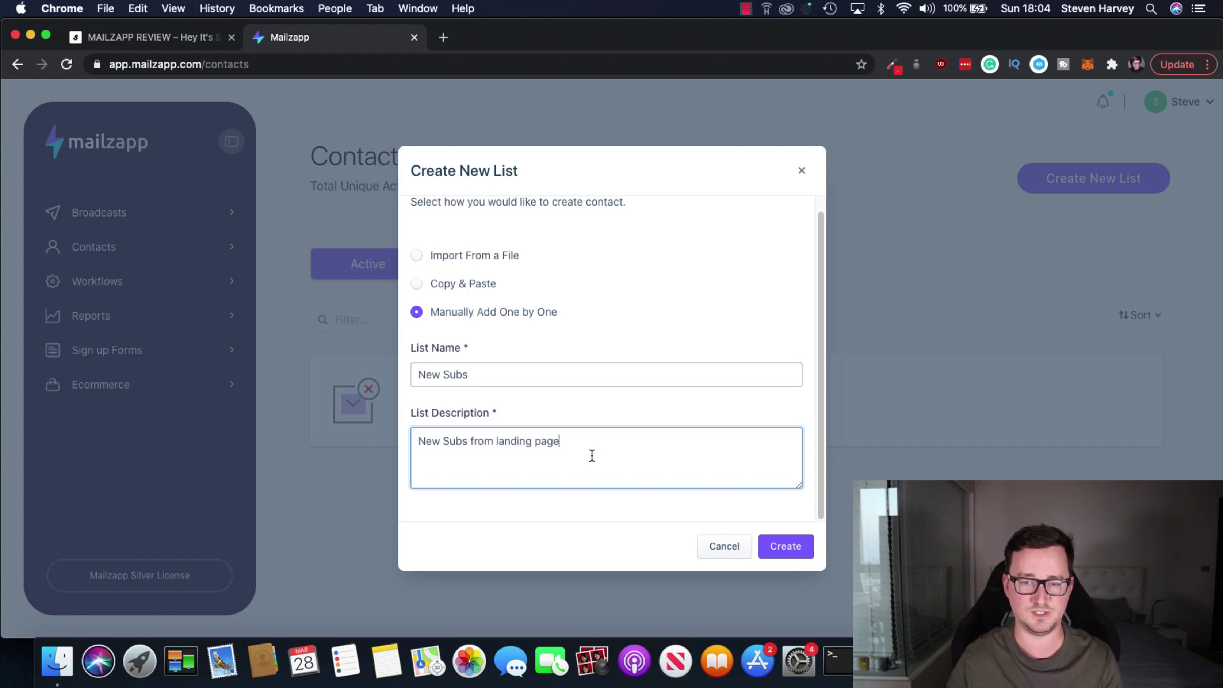
left_click(783, 548)
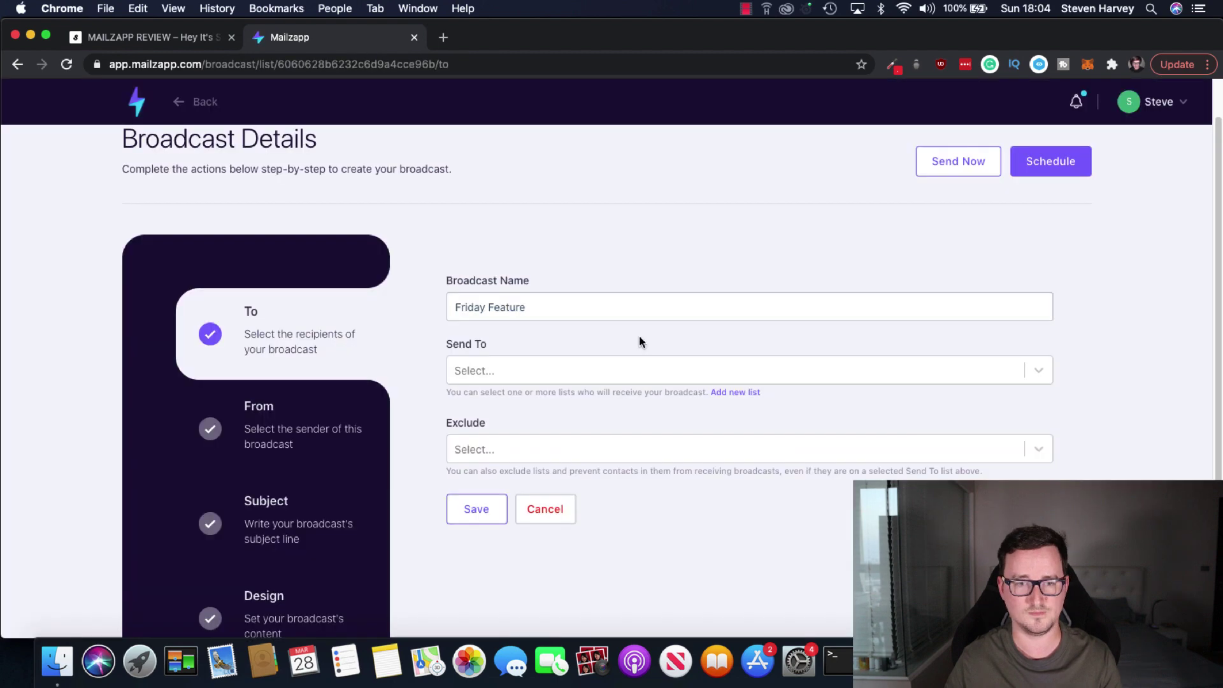
Step: Choose New Subs as the broadcast's Send To list and save the recipients
left_click(597, 370)
left_click(542, 408)
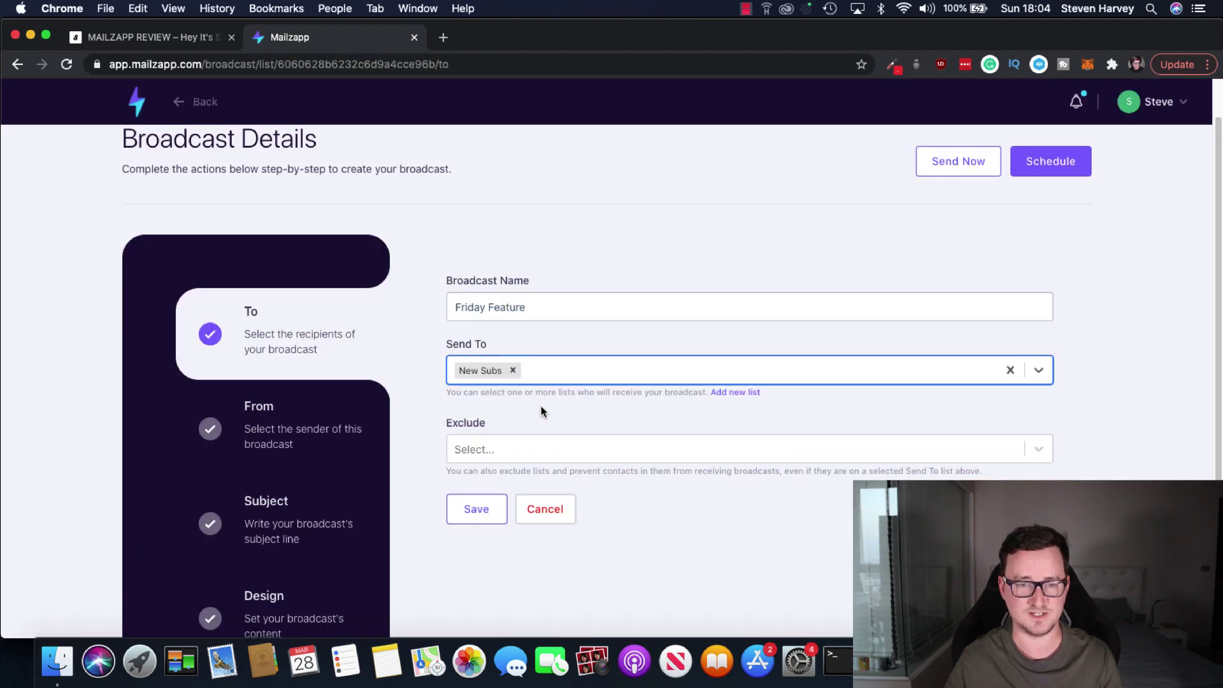
scroll(552, 403, "down", 2)
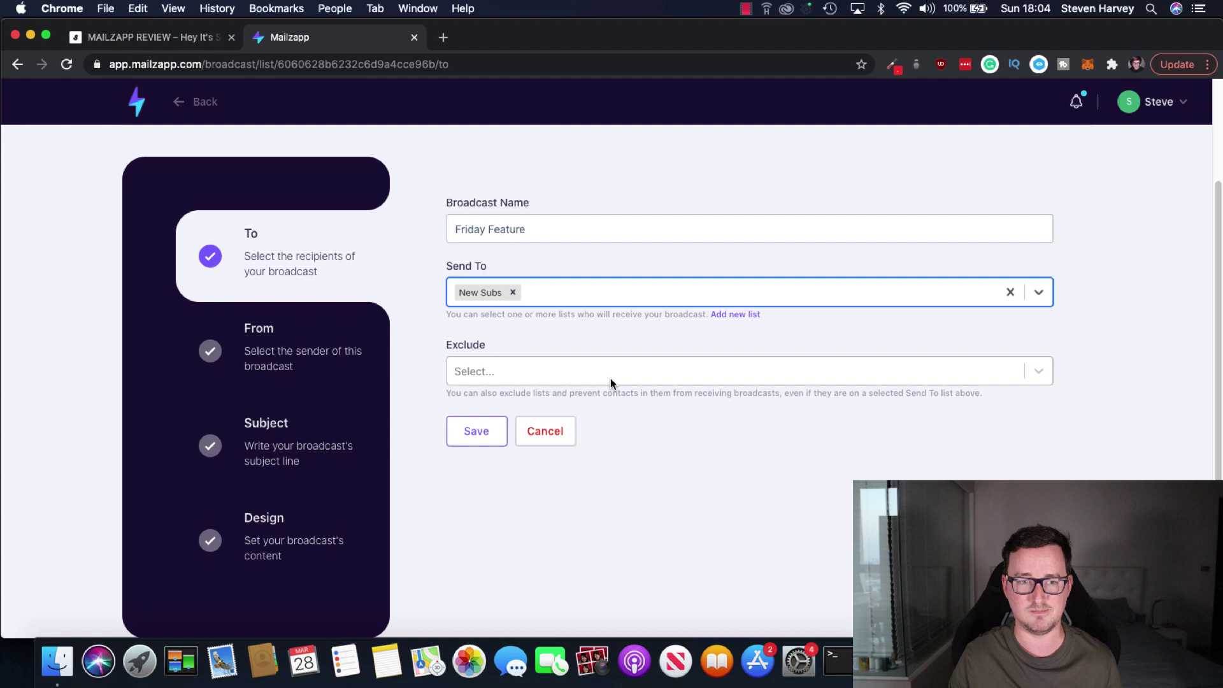
left_click(476, 431)
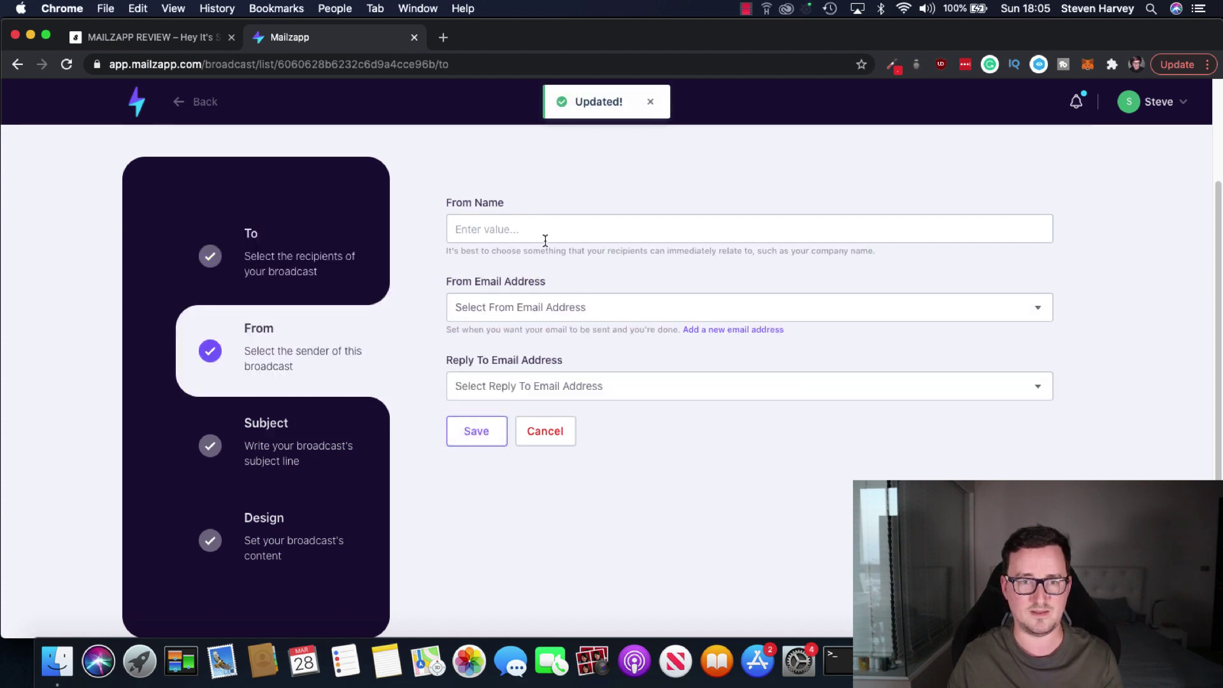
Step: Enter the sender's name as From Name, check the From Email and Reply To options, and save
left_click(552, 233)
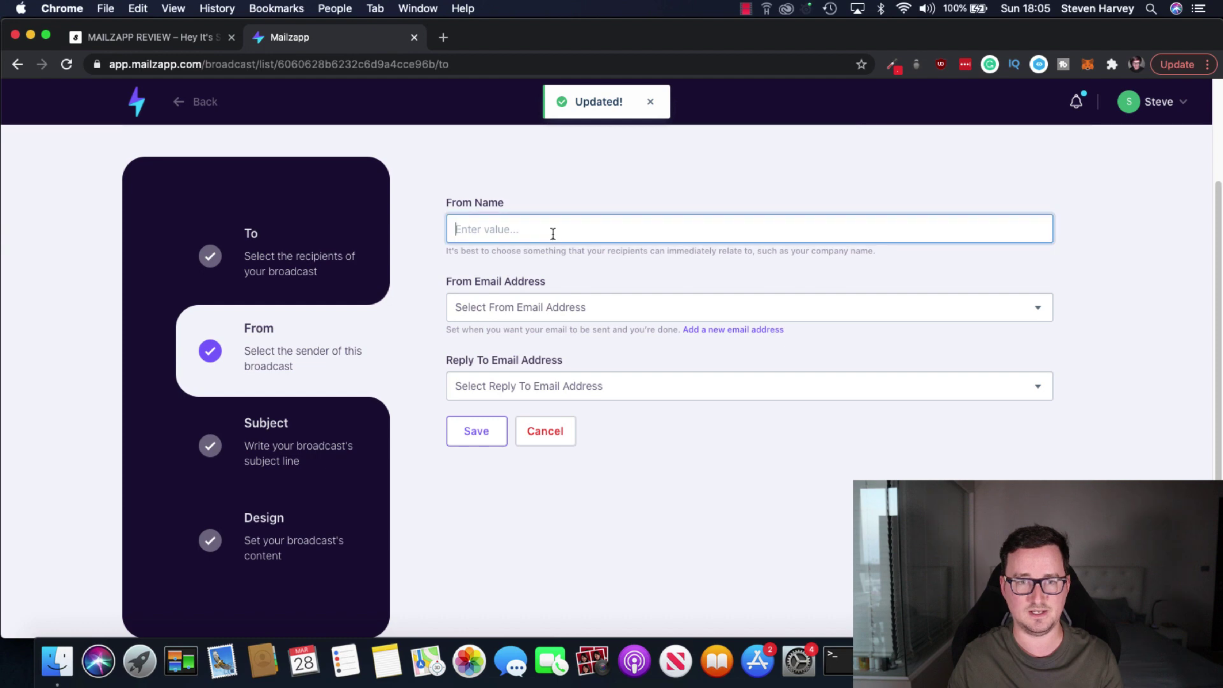
type("Steve ")
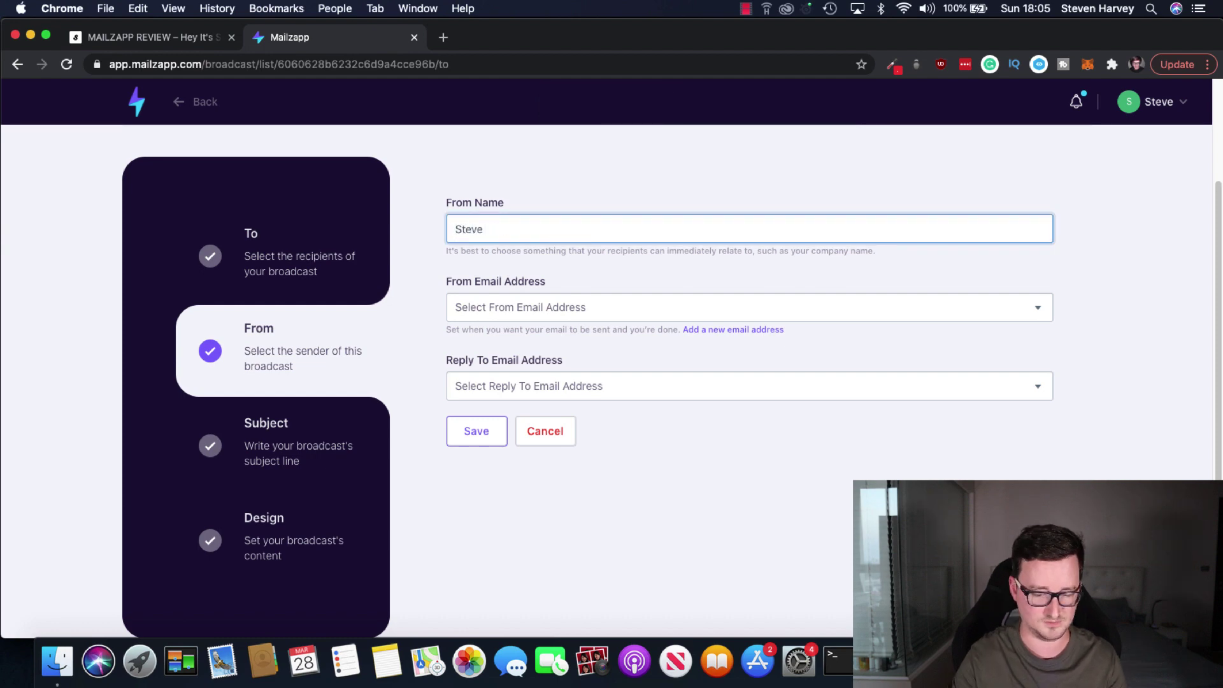
type("Harvey")
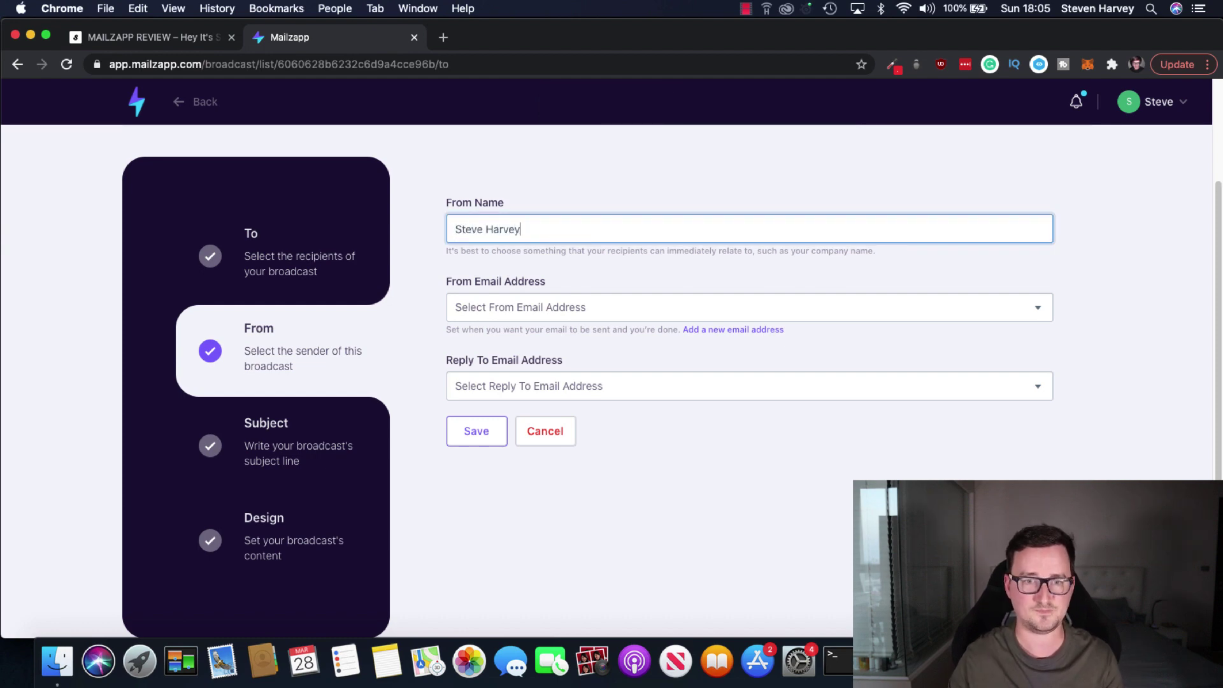
left_click(610, 308)
left_click(623, 278)
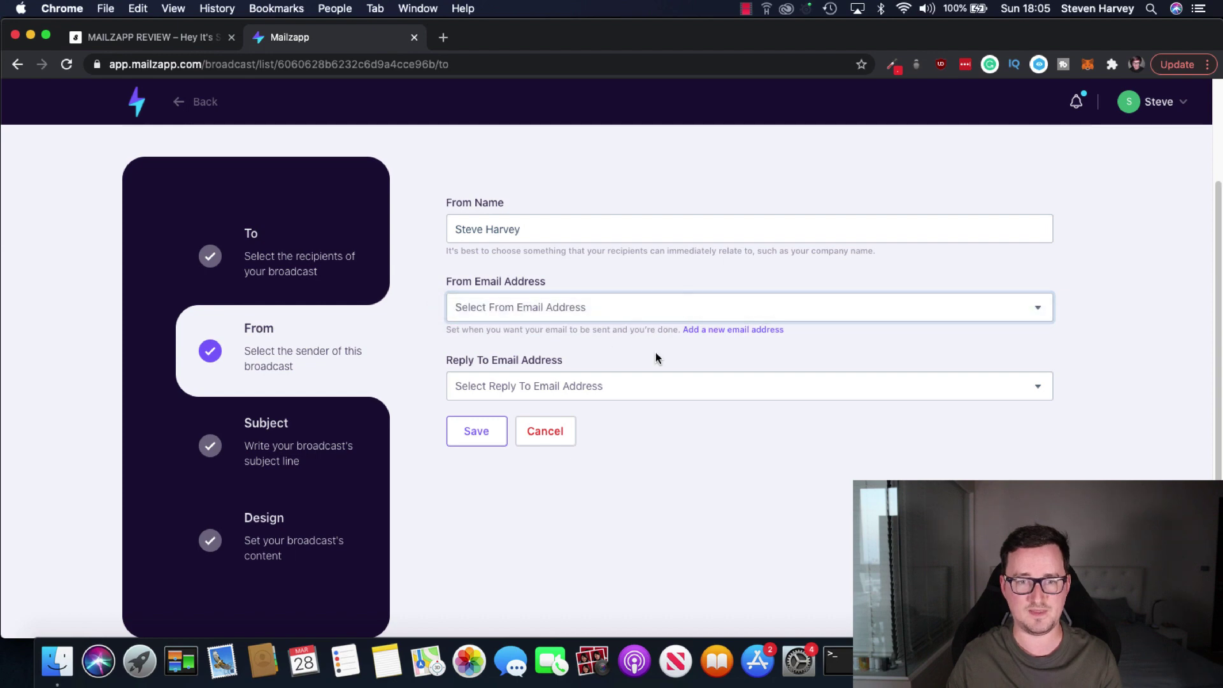
left_click(631, 386)
left_click(649, 427)
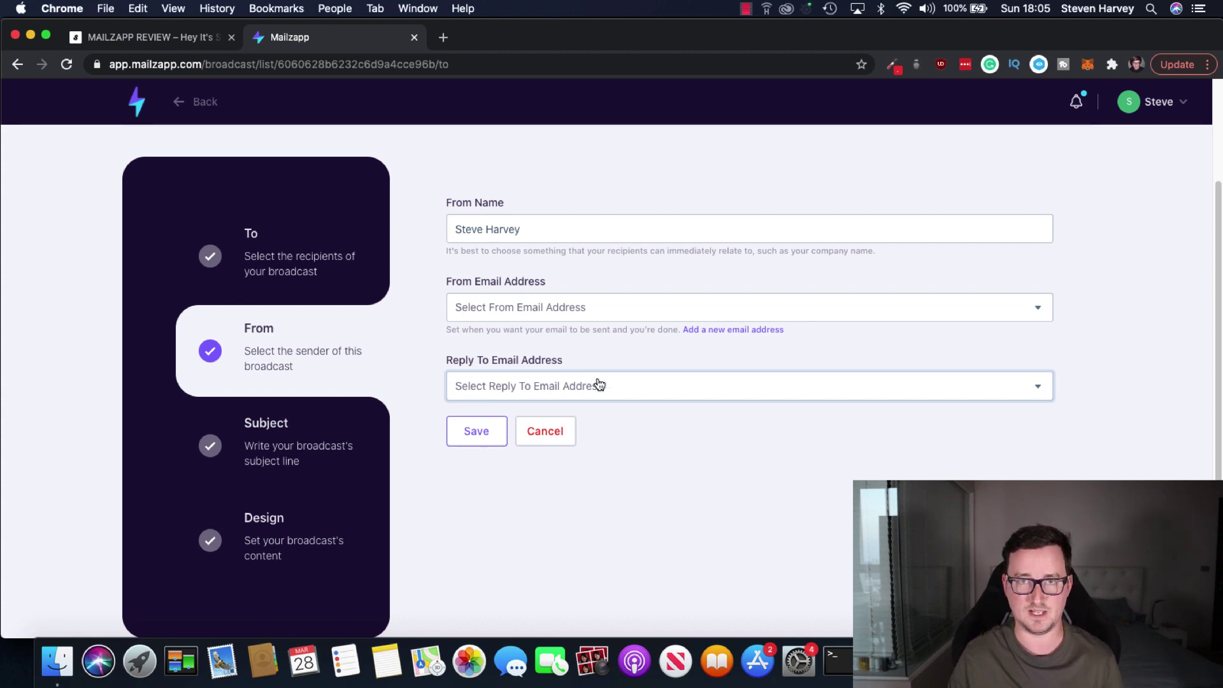
left_click(484, 431)
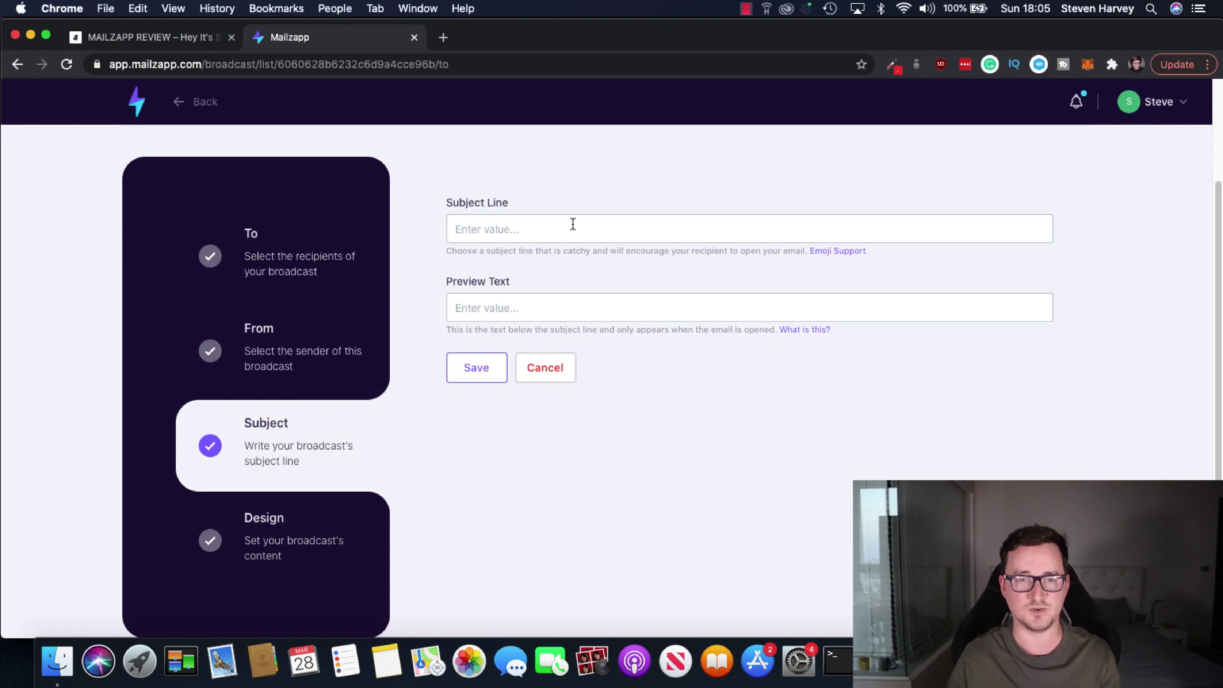
Step: Enter 'Hey Guys Whats going on?' as the broadcast's subject line
left_click(573, 224)
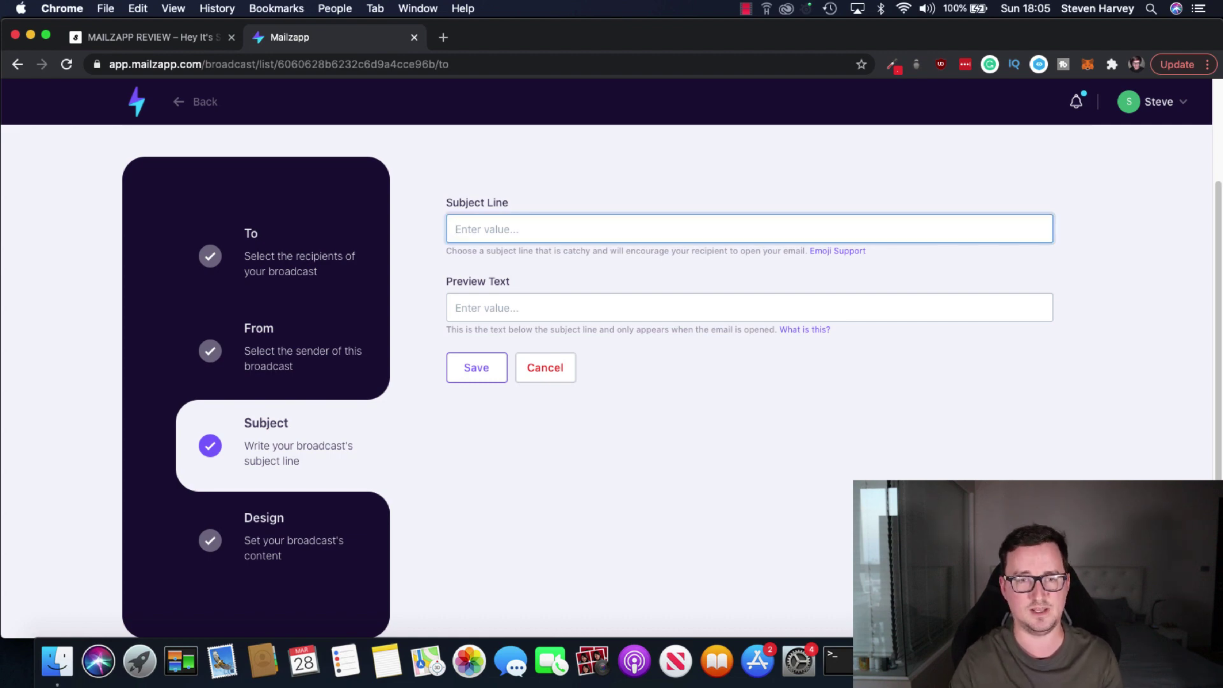
type("Hey Guys Whats going")
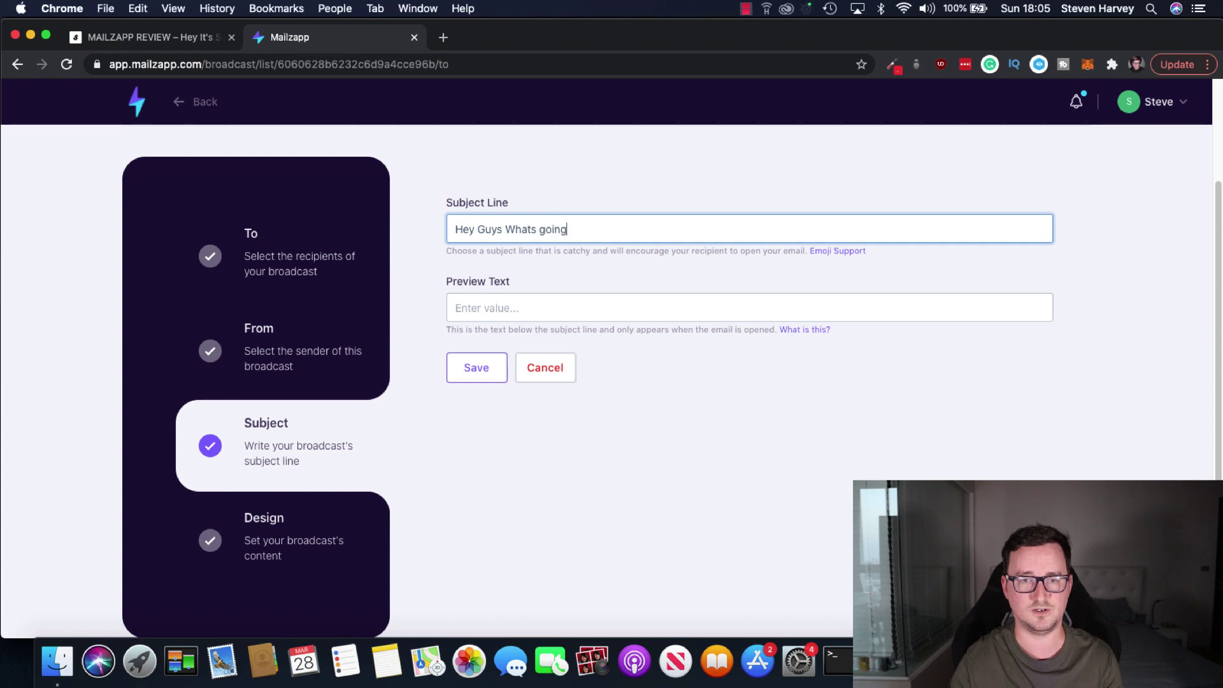
type(" on?")
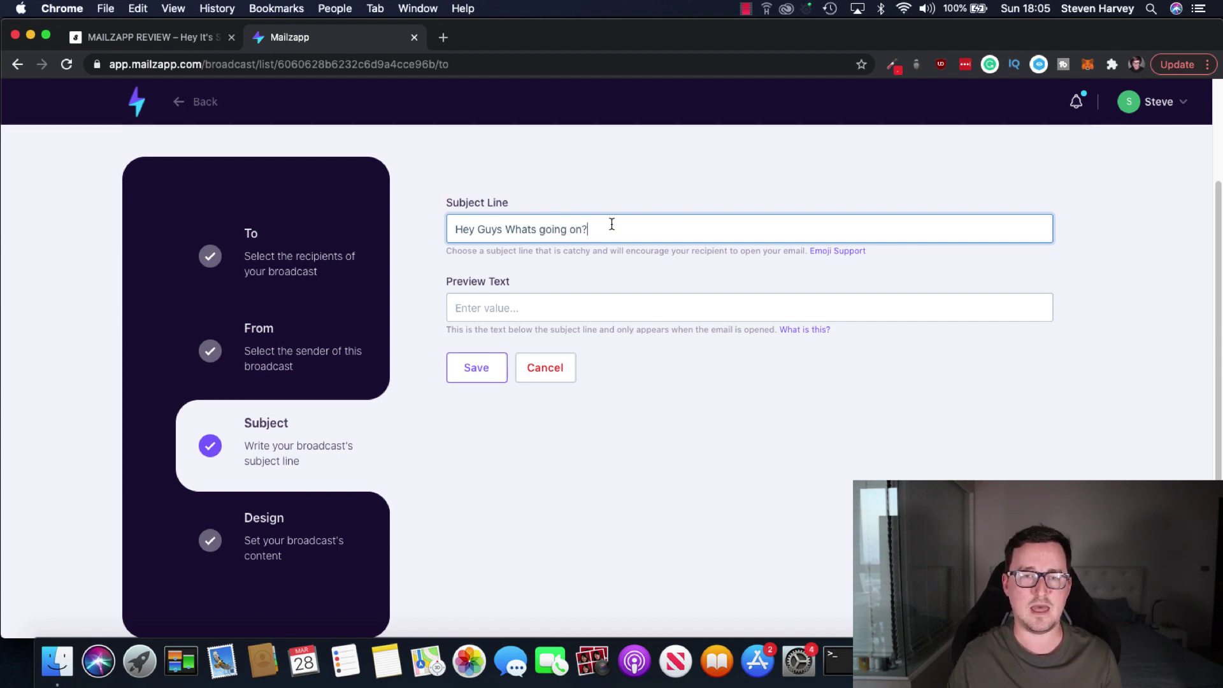
left_click(664, 357)
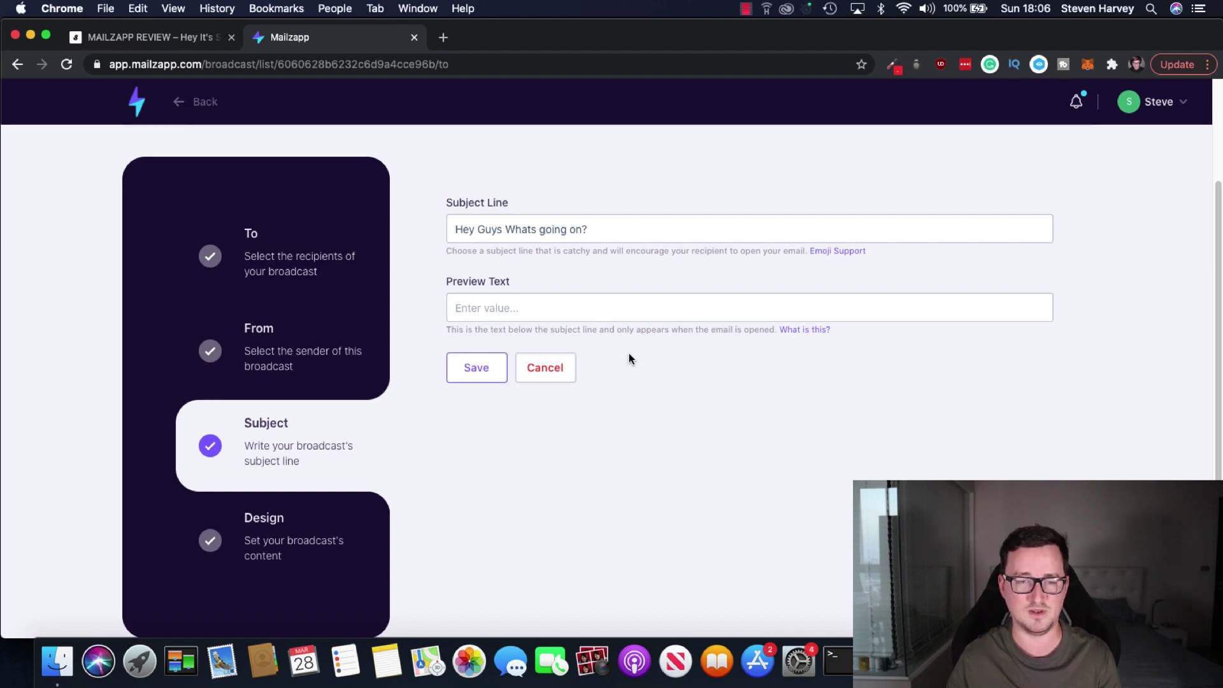
Step: Save the subject, browse the email templates, then start the email from the third blank layout
left_click(488, 369)
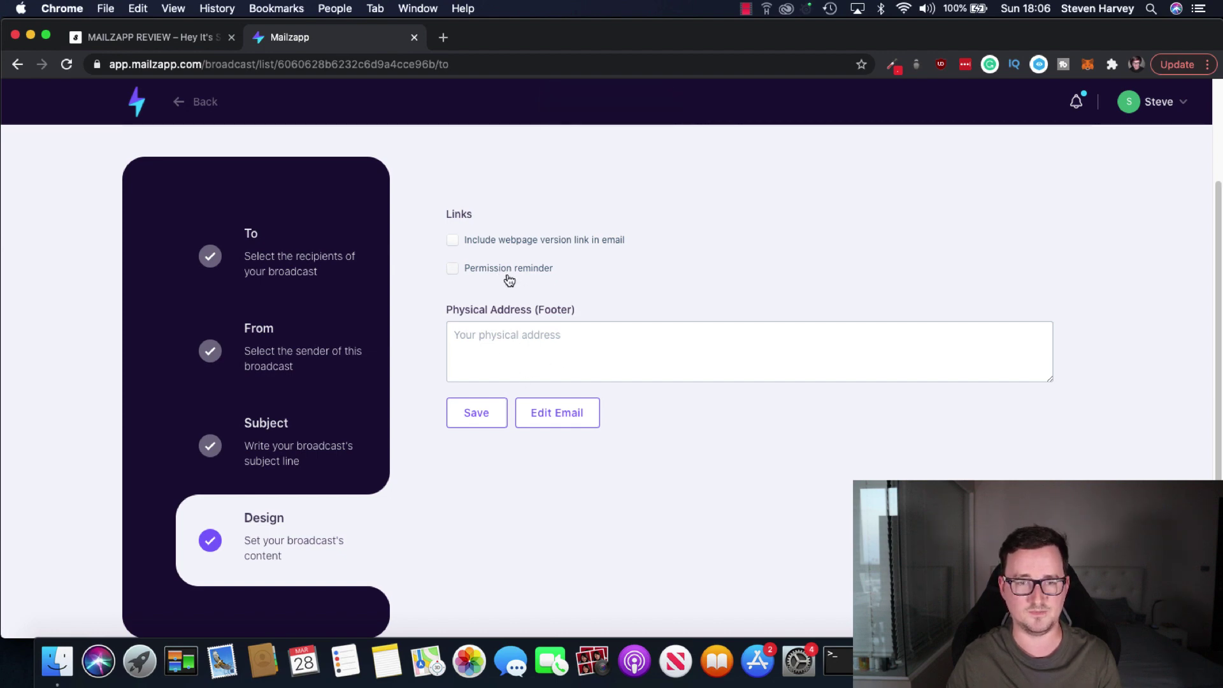
left_click(559, 420)
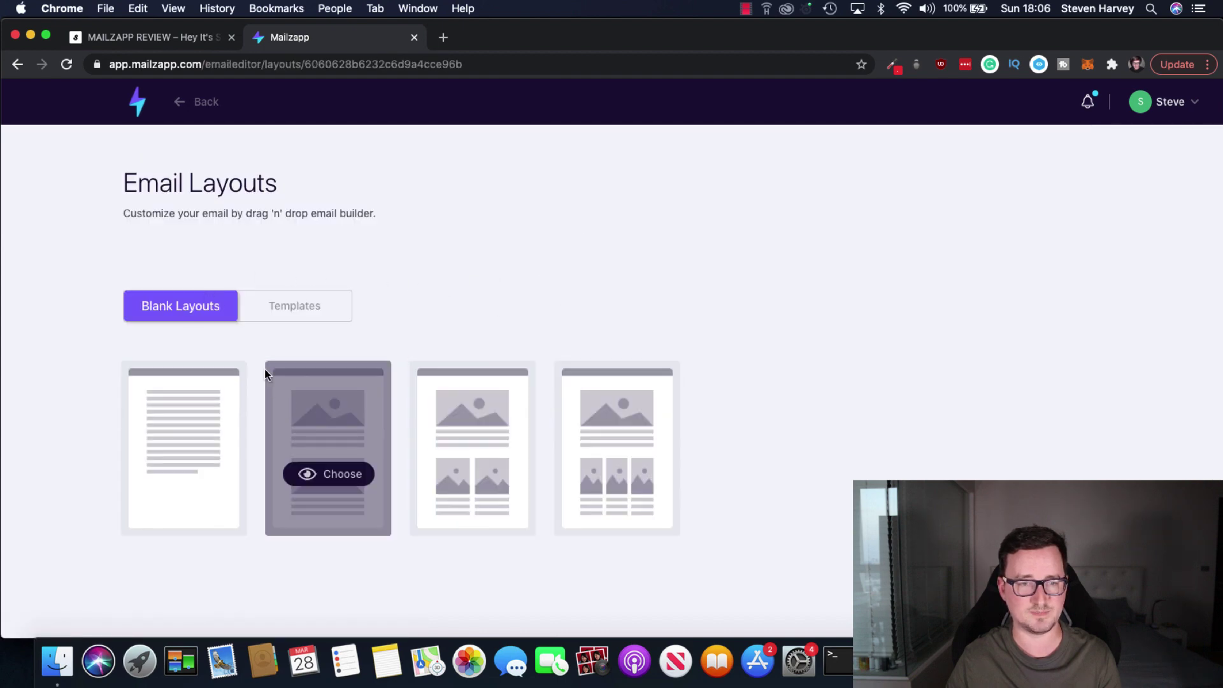
left_click(285, 306)
scroll(484, 423, "down", 3)
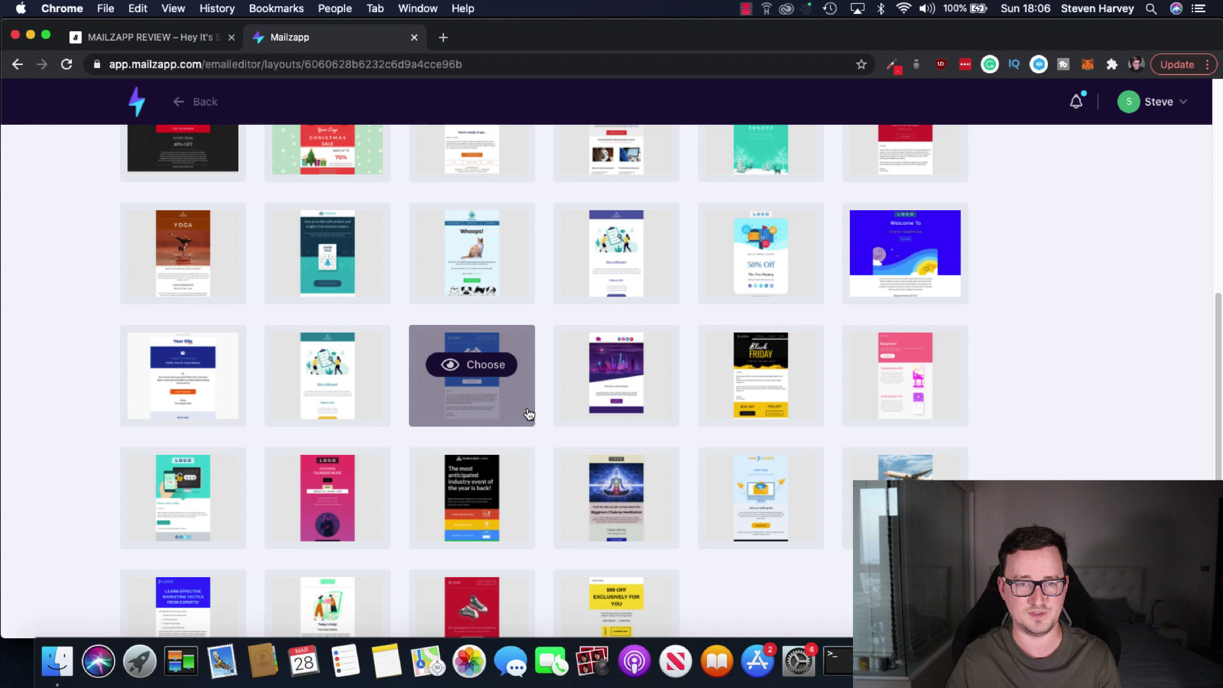
scroll(528, 414, "down", 2)
scroll(535, 399, "up", 8)
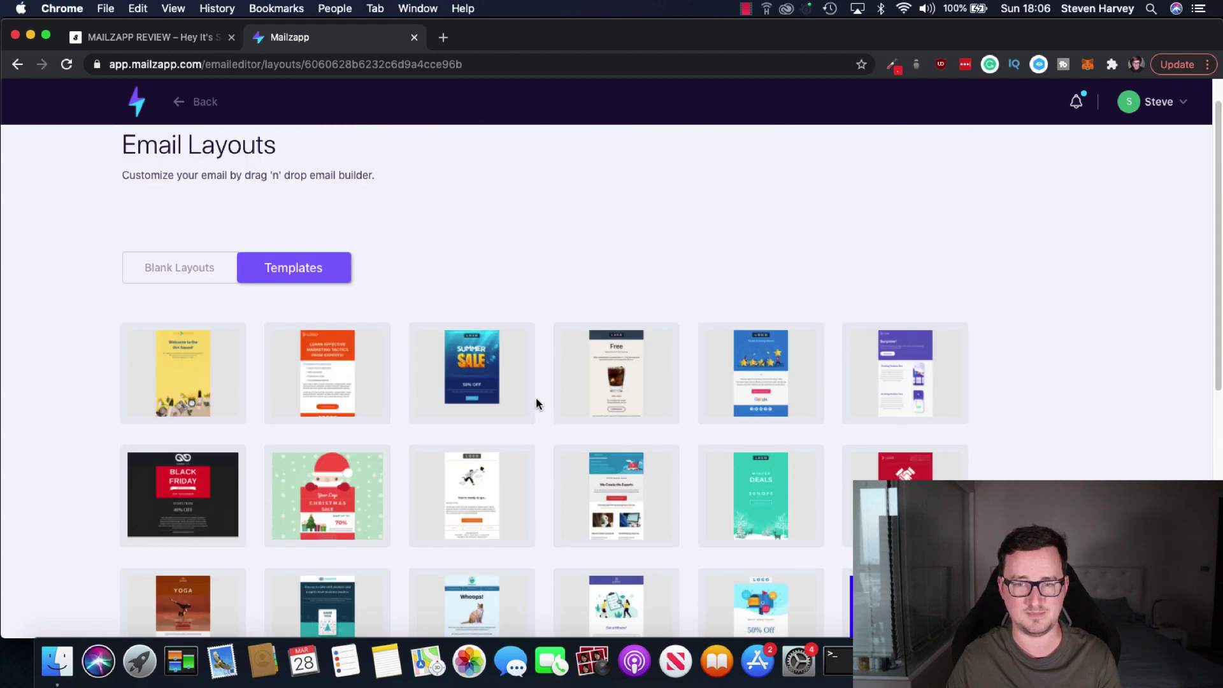
left_click(185, 271)
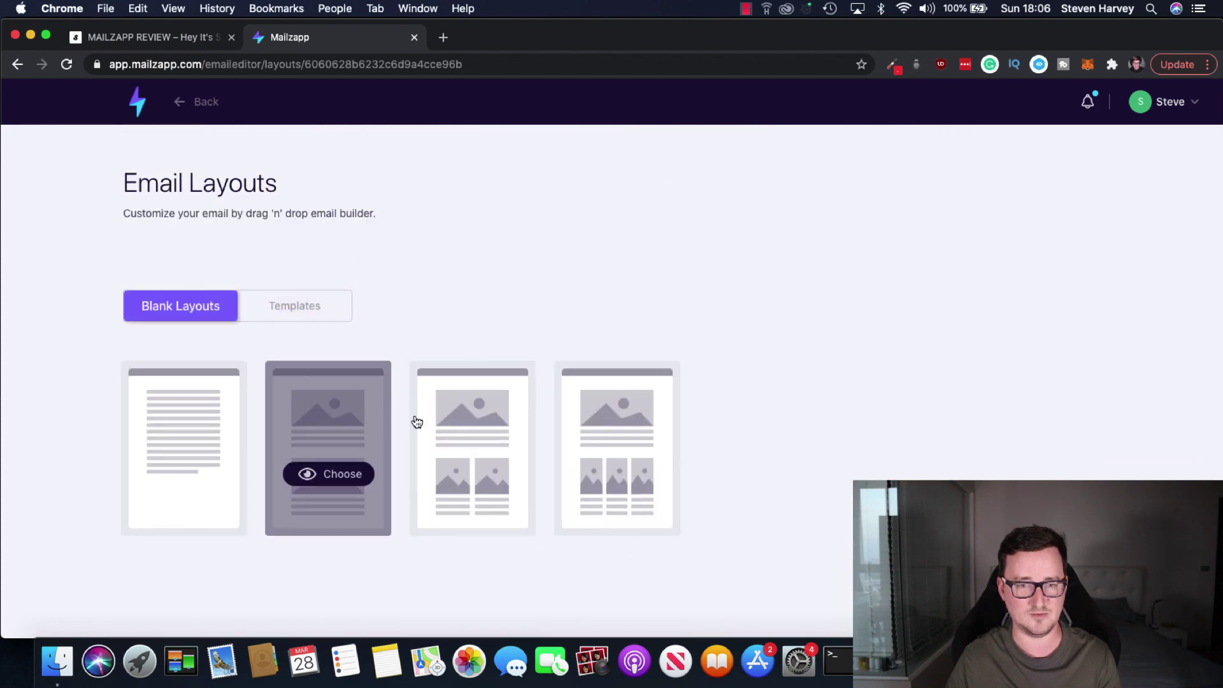
left_click(474, 473)
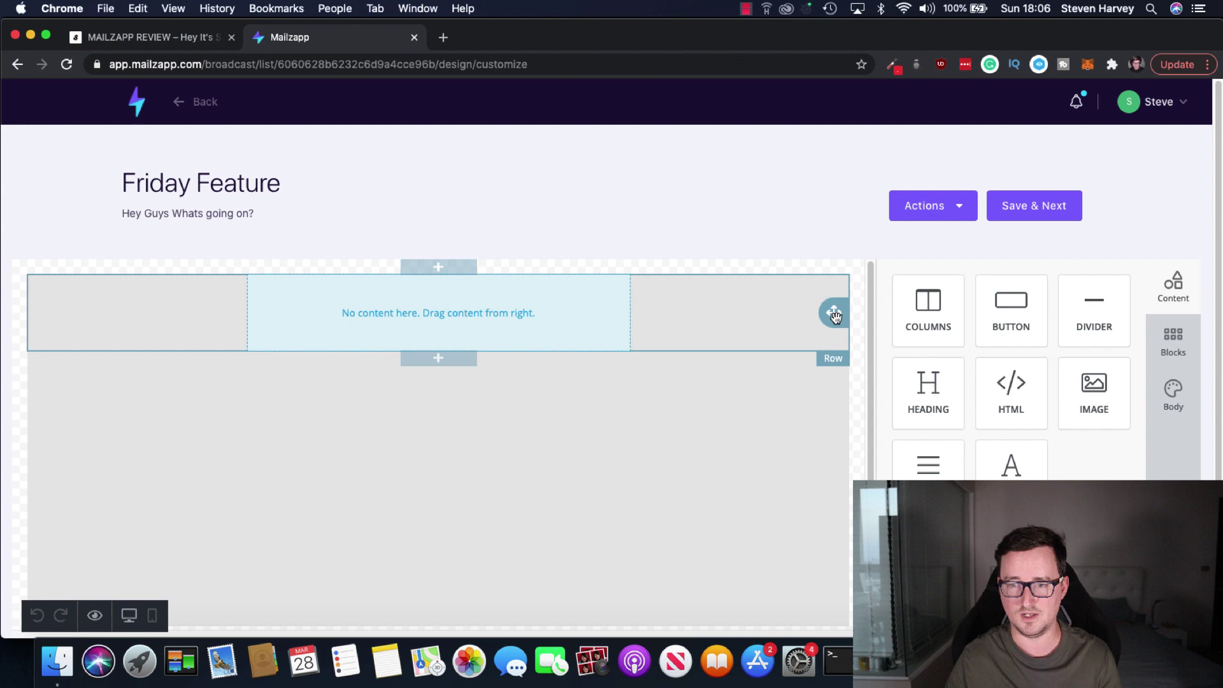
Step: Place an image block at the top of the email with a text block below it
left_click_drag(1092, 391, 437, 324)
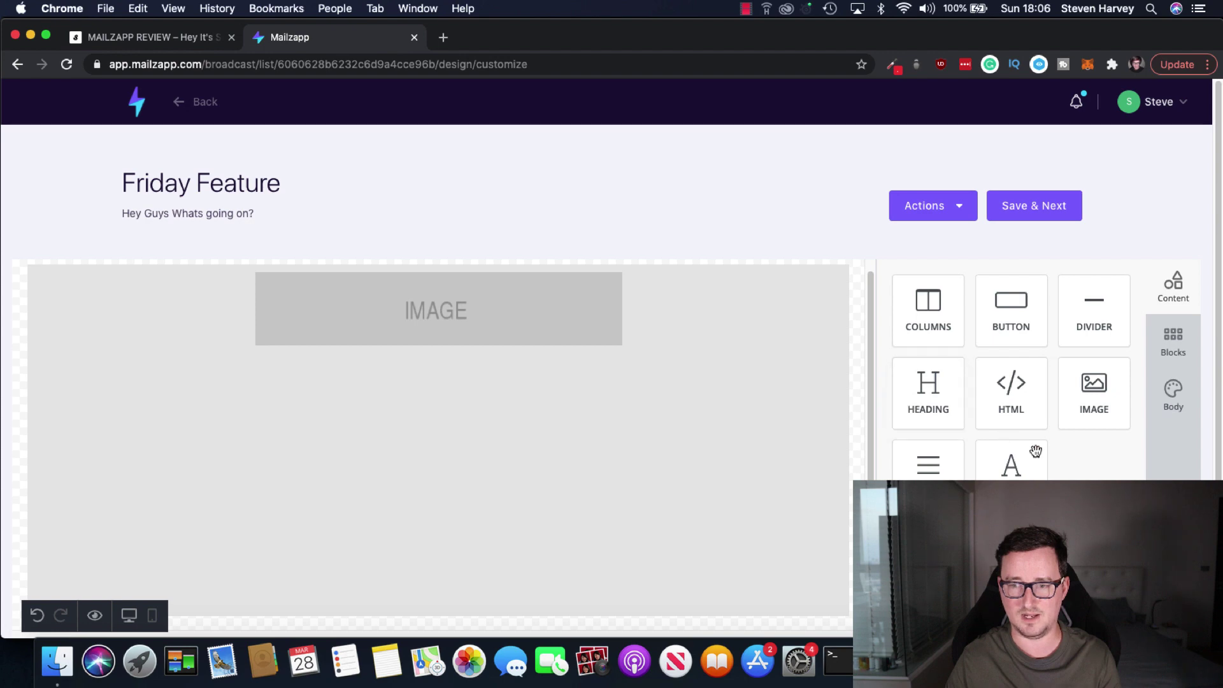
left_click_drag(1034, 451, 446, 357)
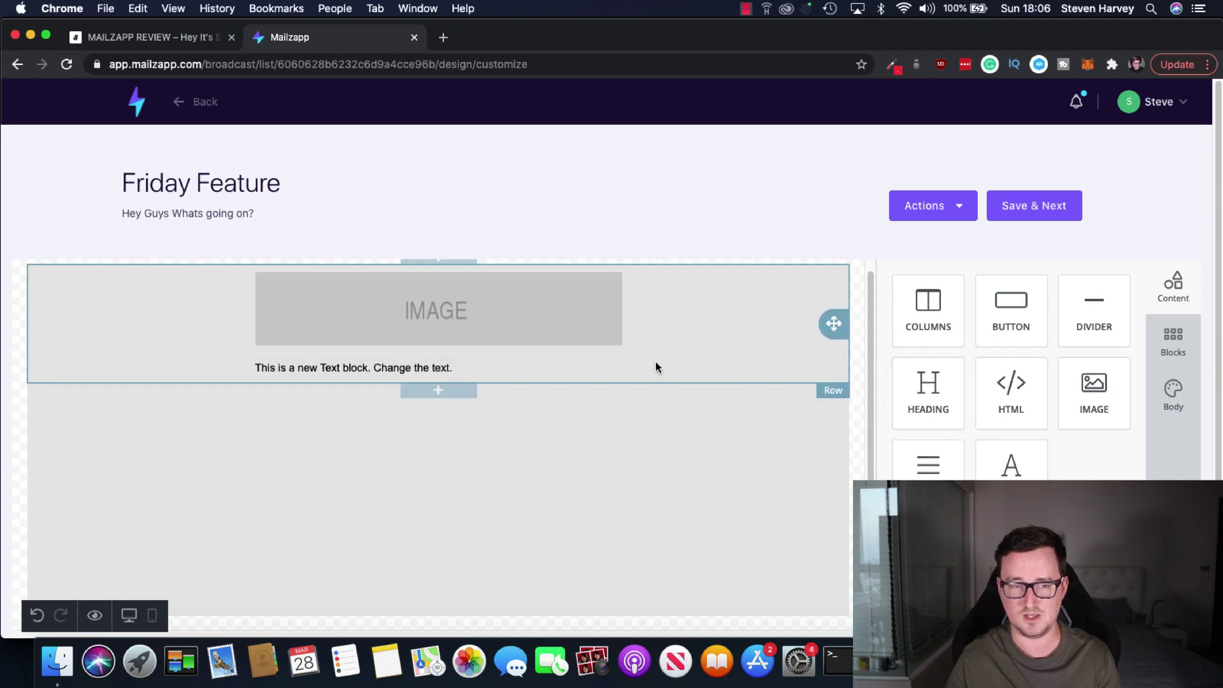
scroll(669, 376, "down", 1)
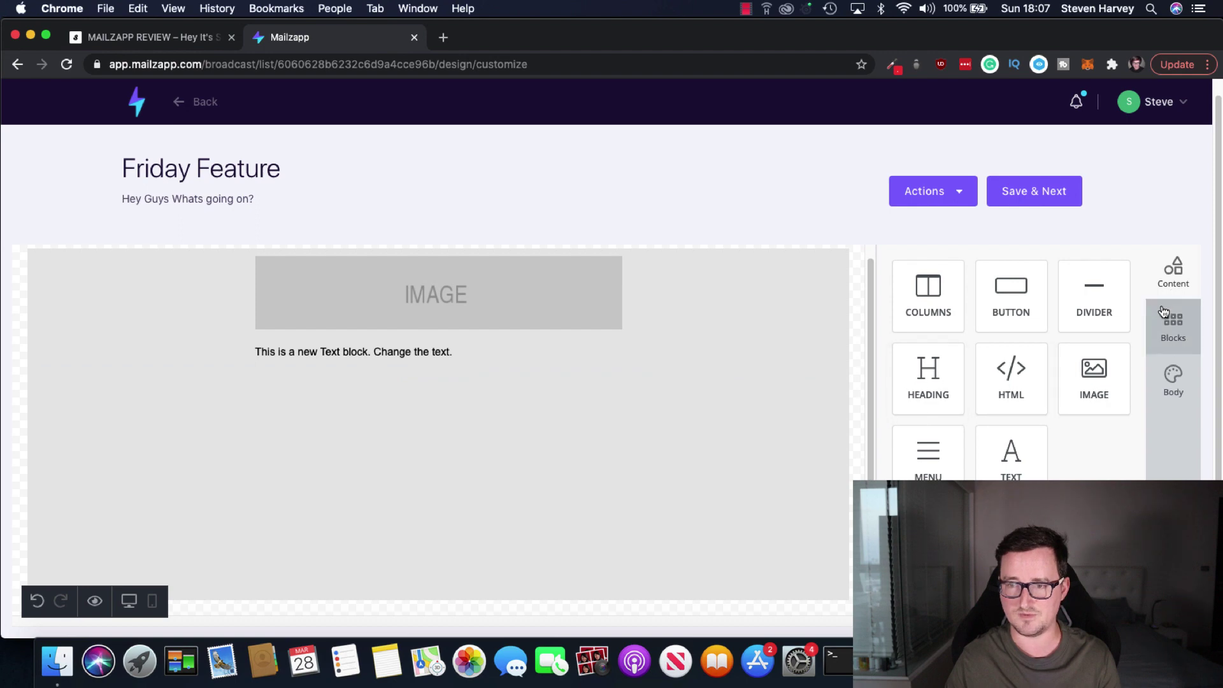
Step: Show the email Body settings and scroll down to the Email Settings section
left_click(1172, 335)
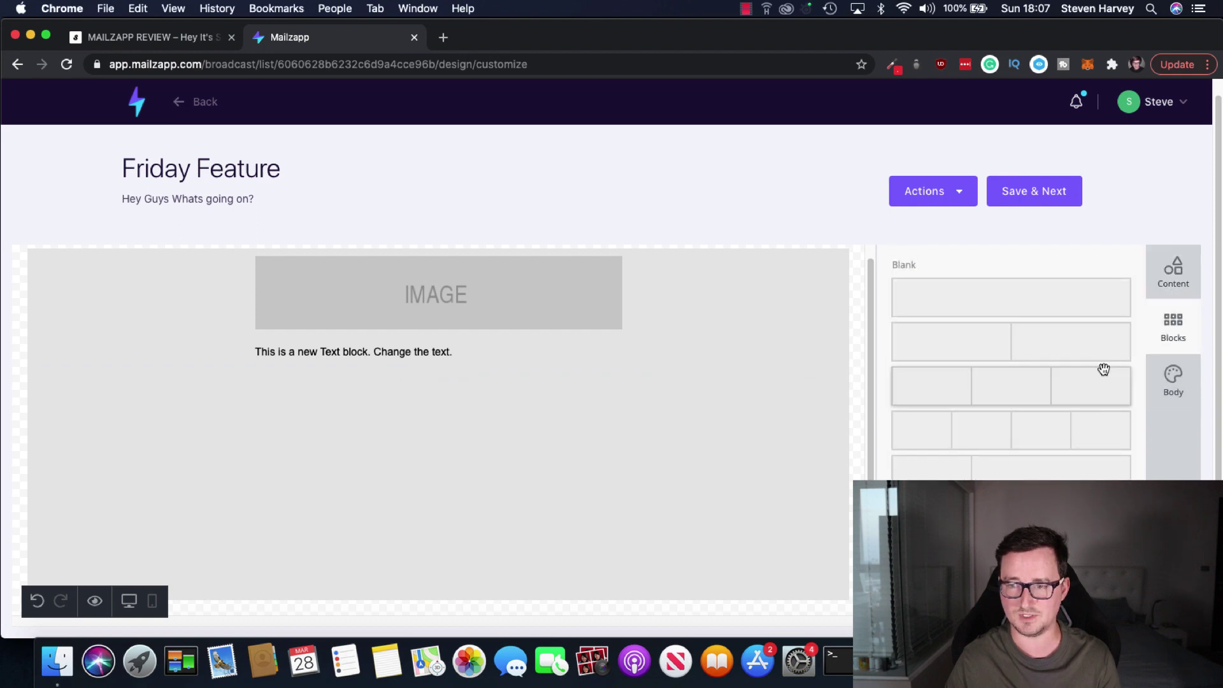
left_click(1172, 381)
scroll(1045, 362, "down", 2)
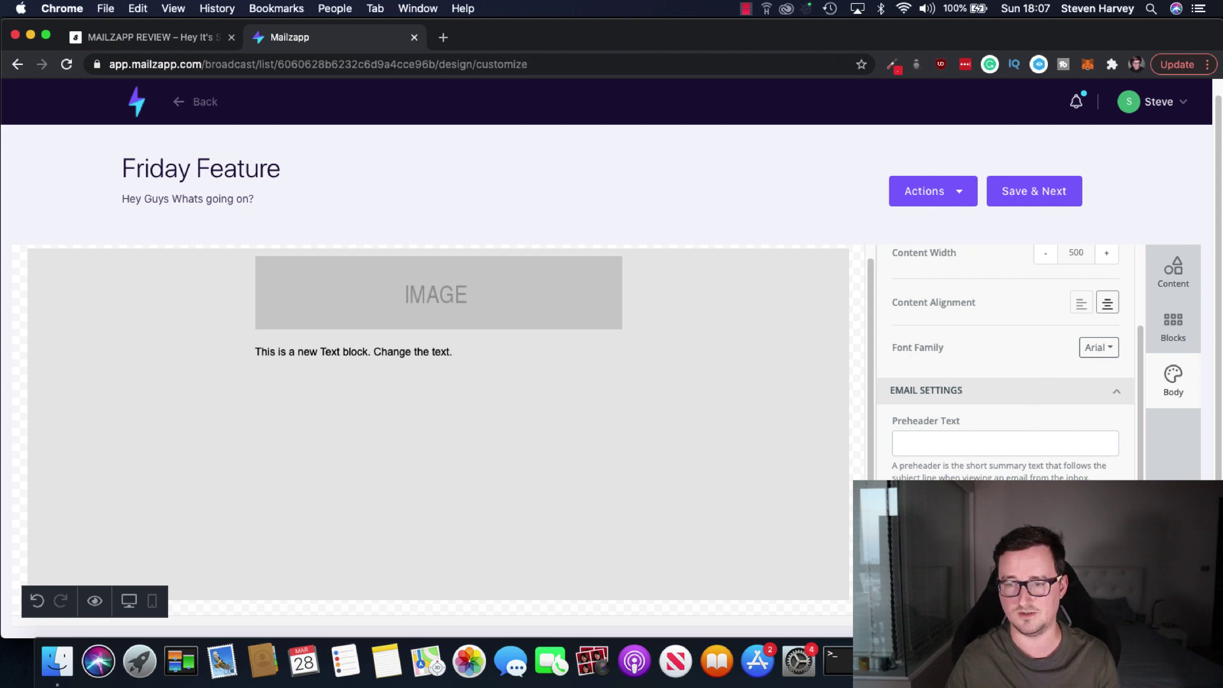
scroll(1011, 363, "up", 3)
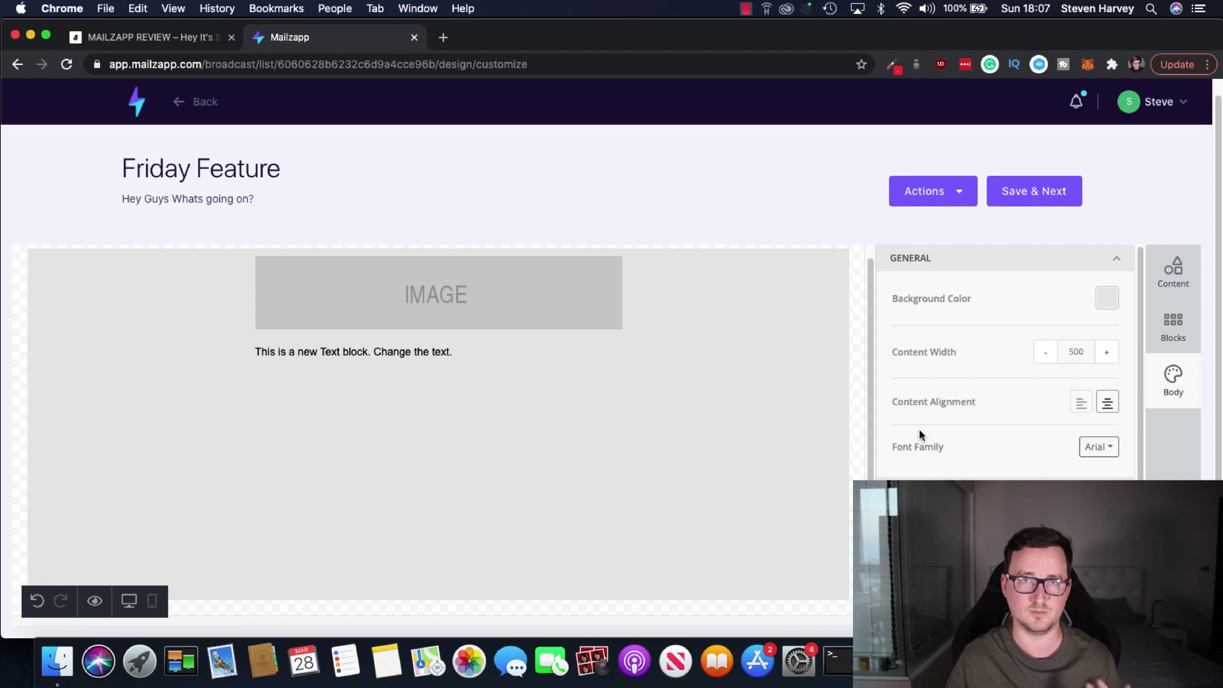
scroll(919, 429, "down", 3)
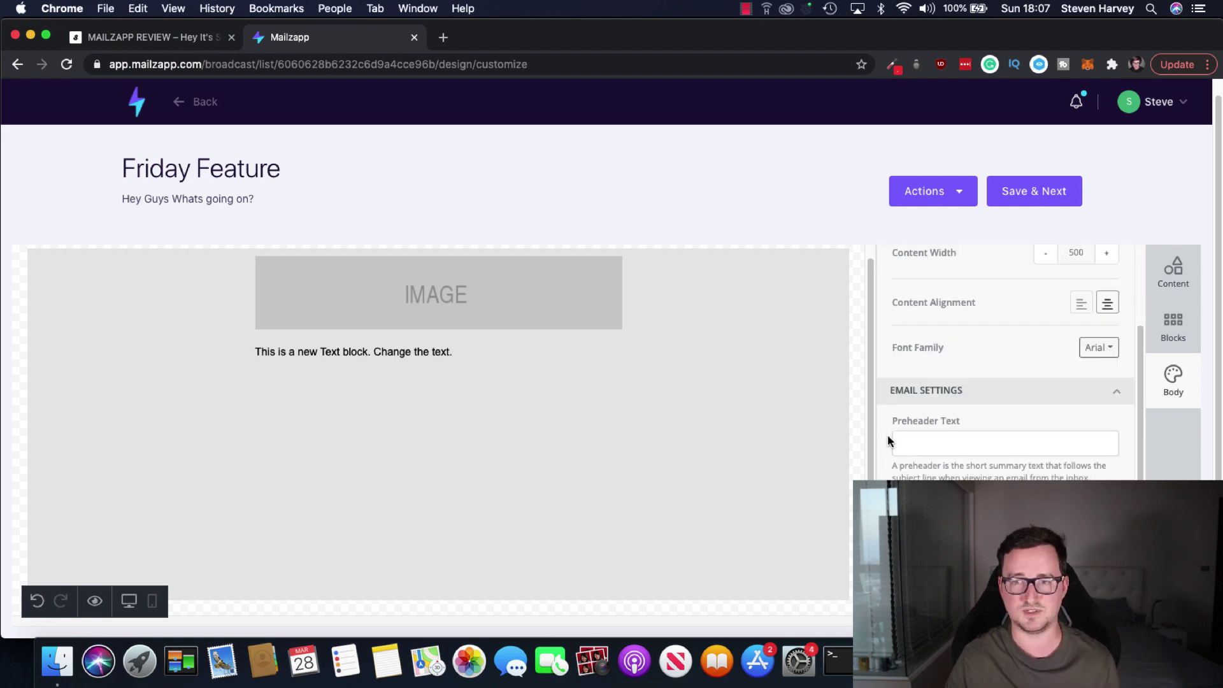
Step: Look over the Greeting titles chooser from the email Actions list, then close it
left_click(971, 199)
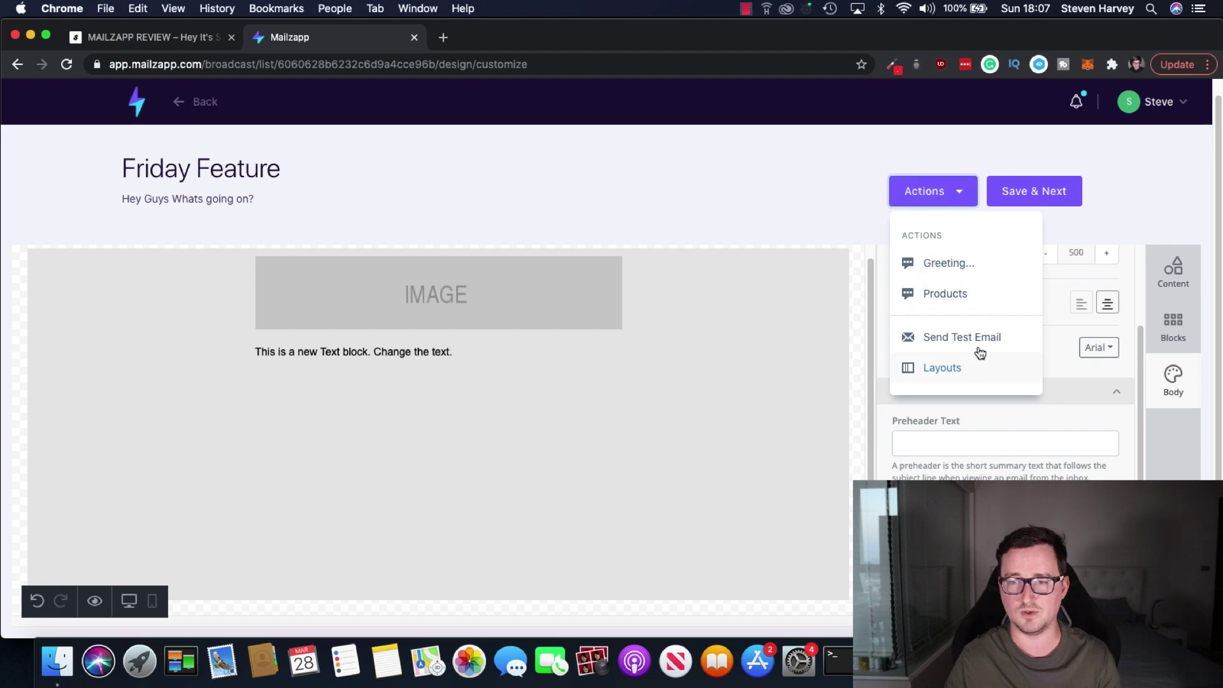
left_click(972, 265)
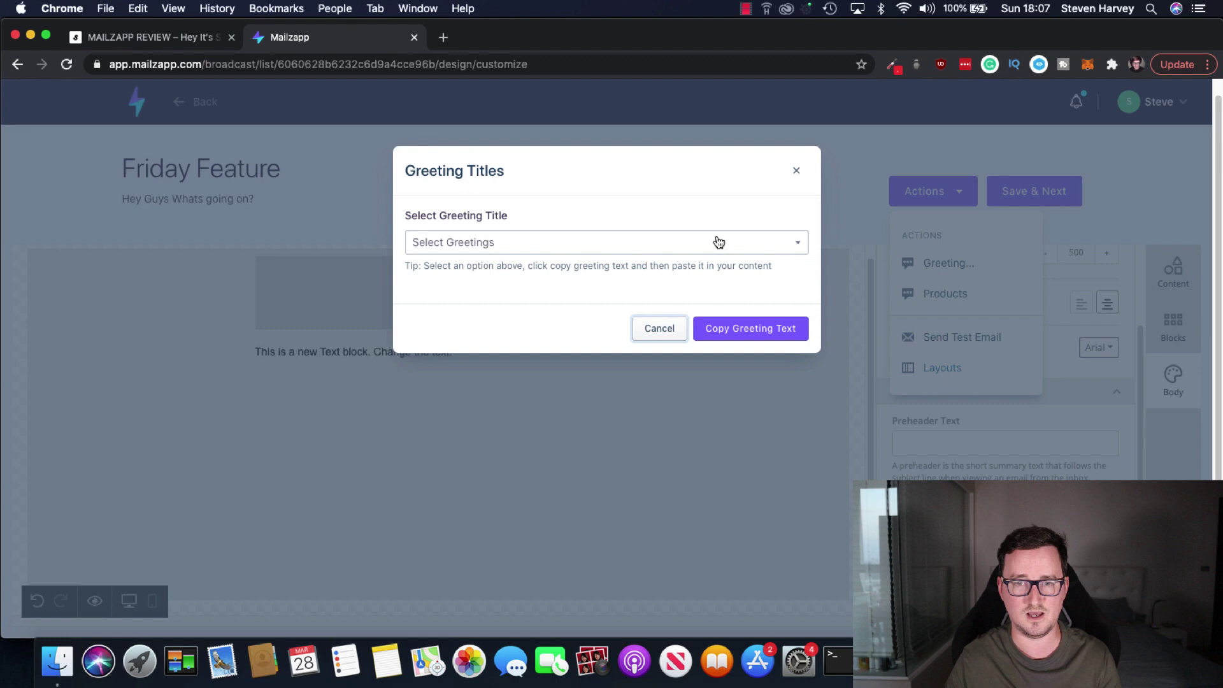
left_click(796, 171)
Step: Preview the Product lists chooser without inserting anything, then save the Friday Feature design
left_click(928, 202)
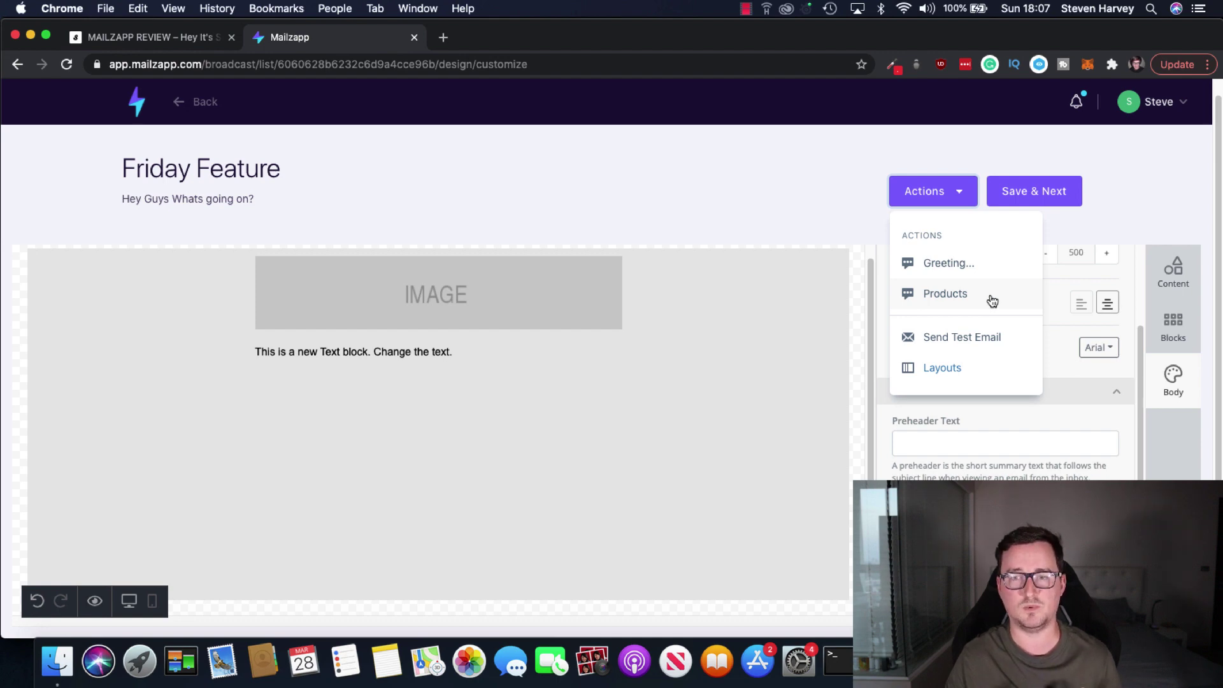
left_click(991, 297)
left_click(713, 242)
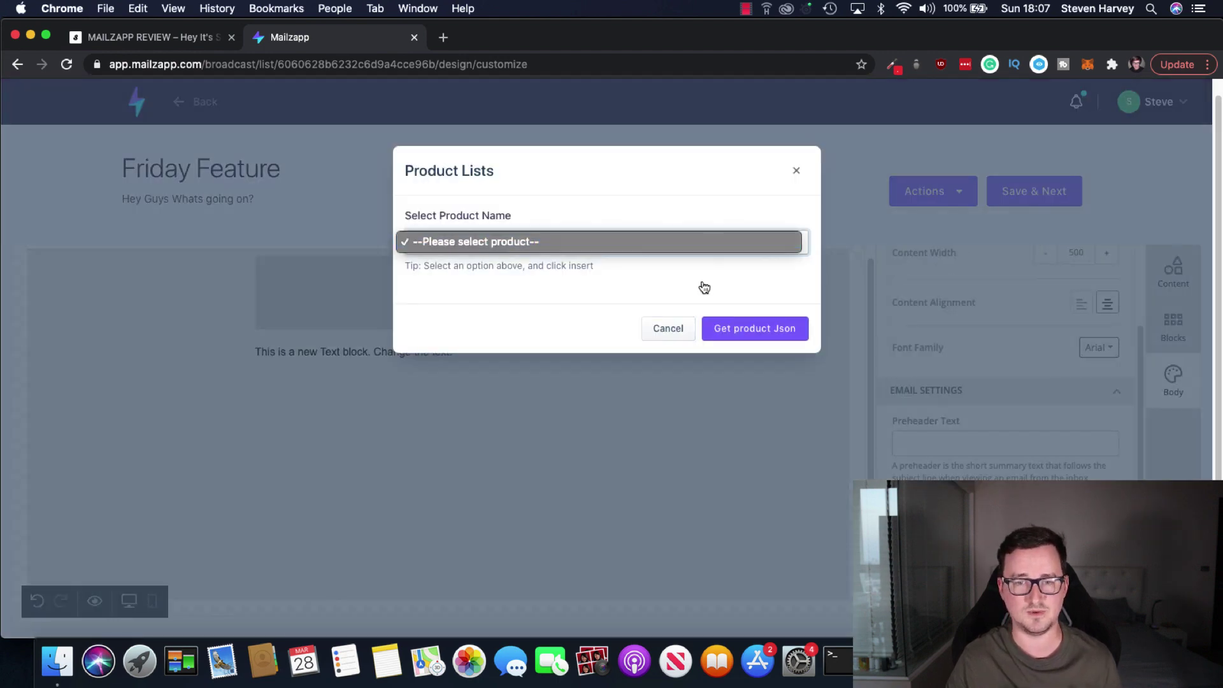
left_click(766, 266)
left_click(798, 170)
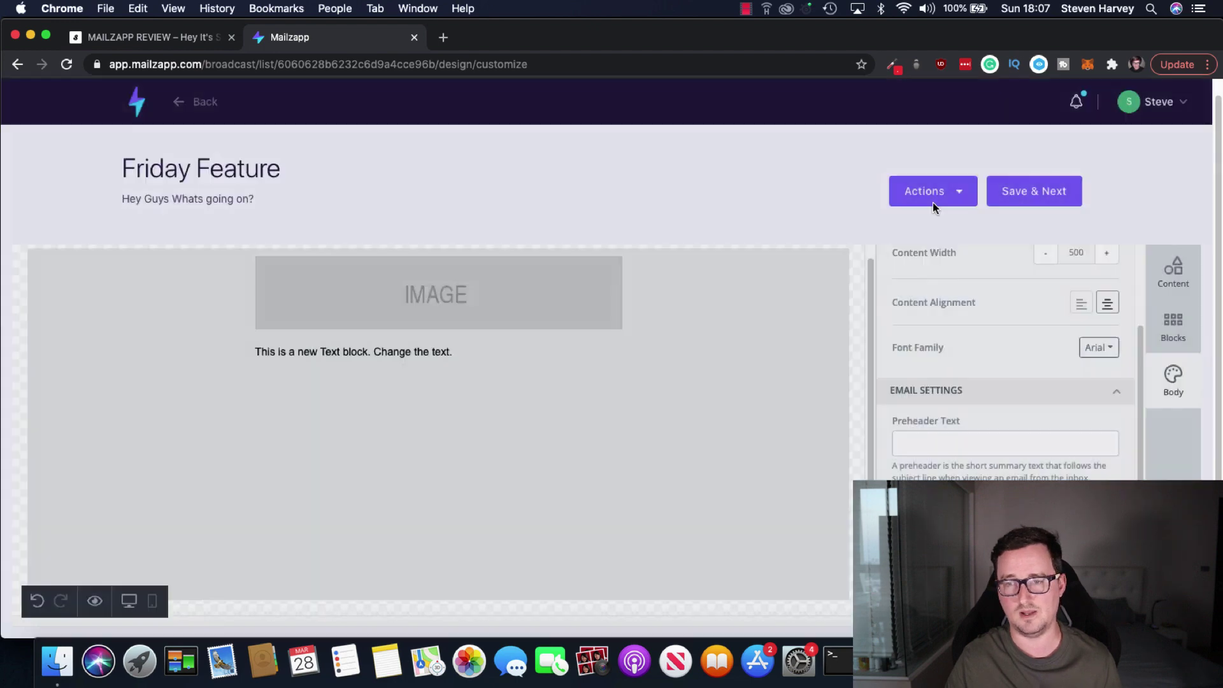
left_click(952, 203)
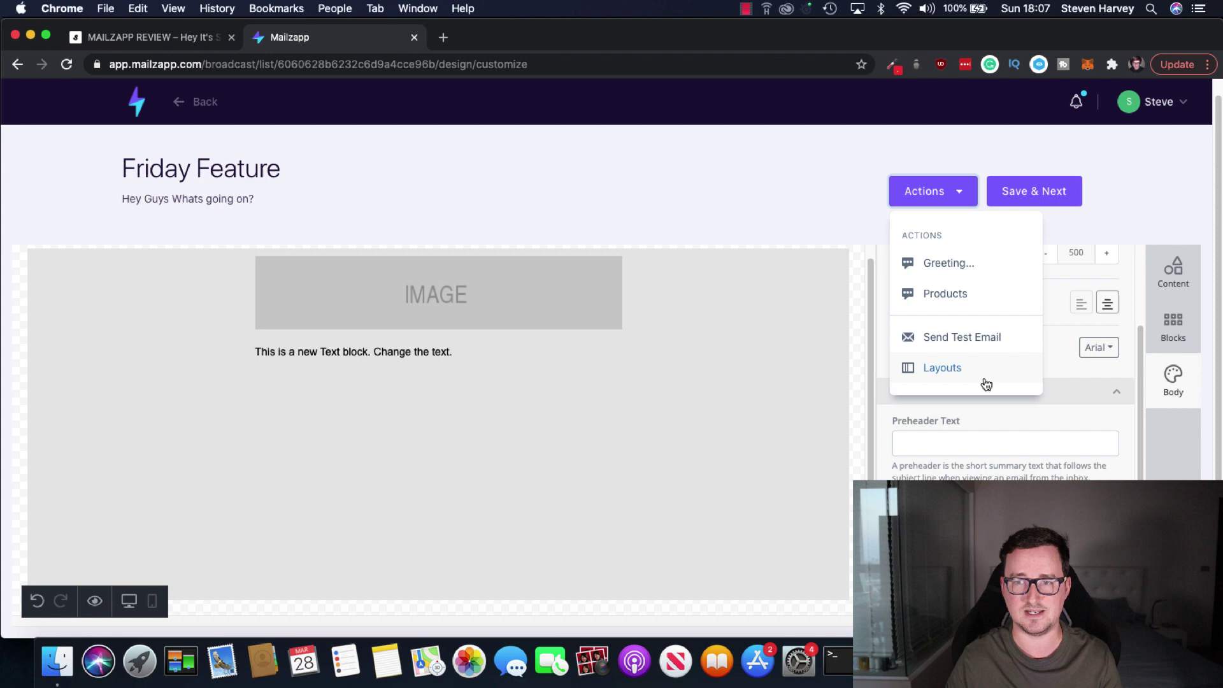
left_click(1050, 199)
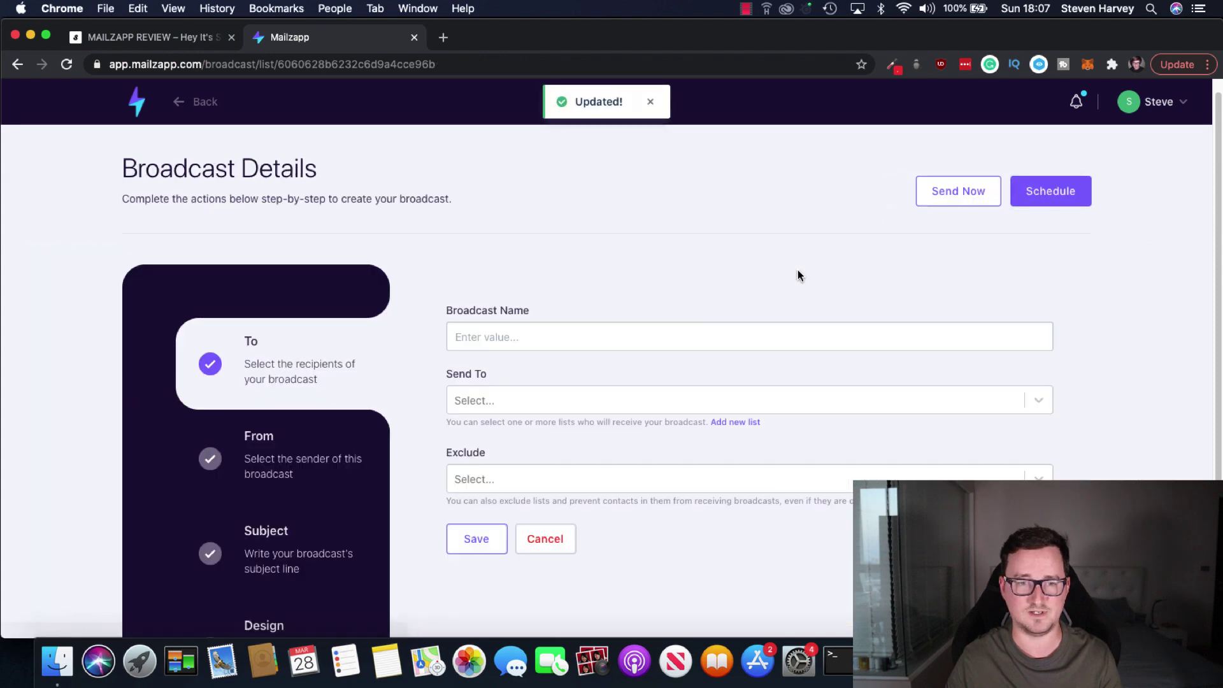
scroll(714, 355, "down", 3)
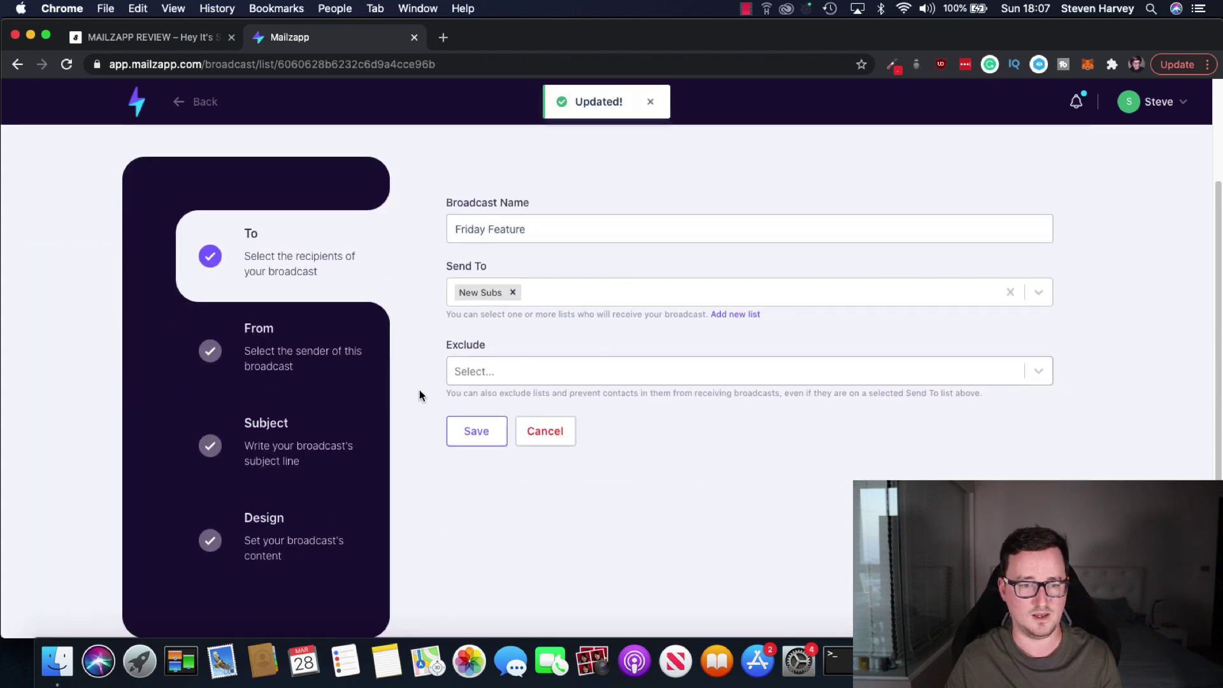
left_click(288, 533)
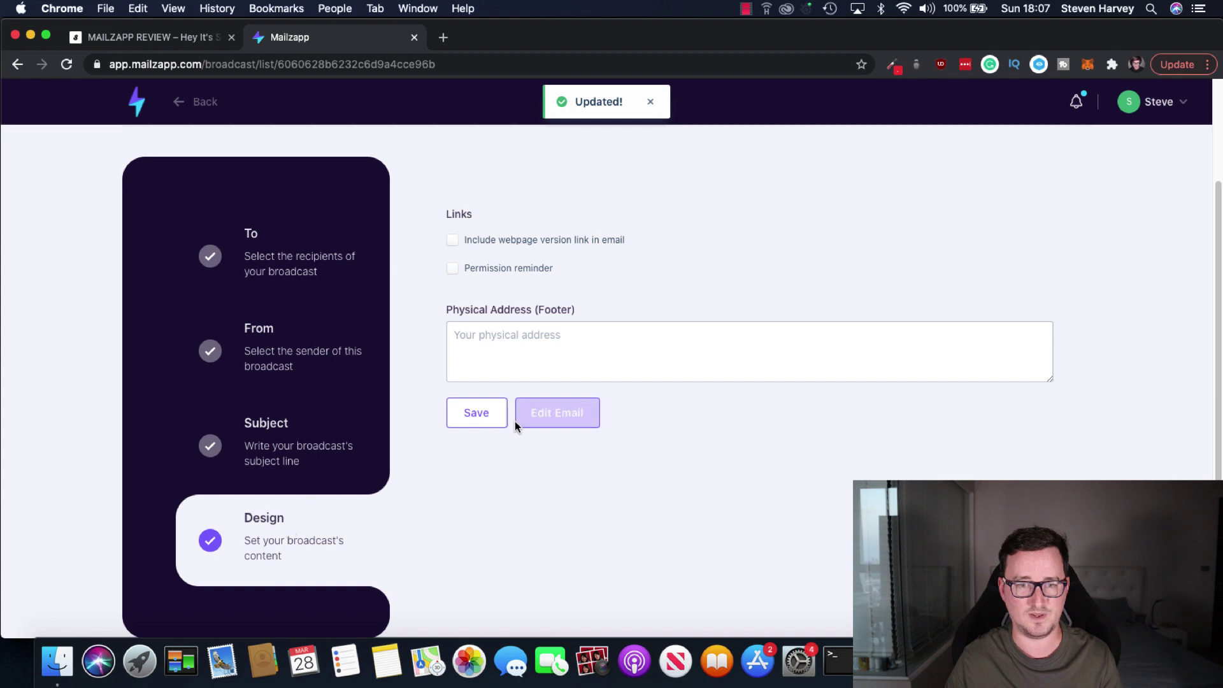
left_click(477, 412)
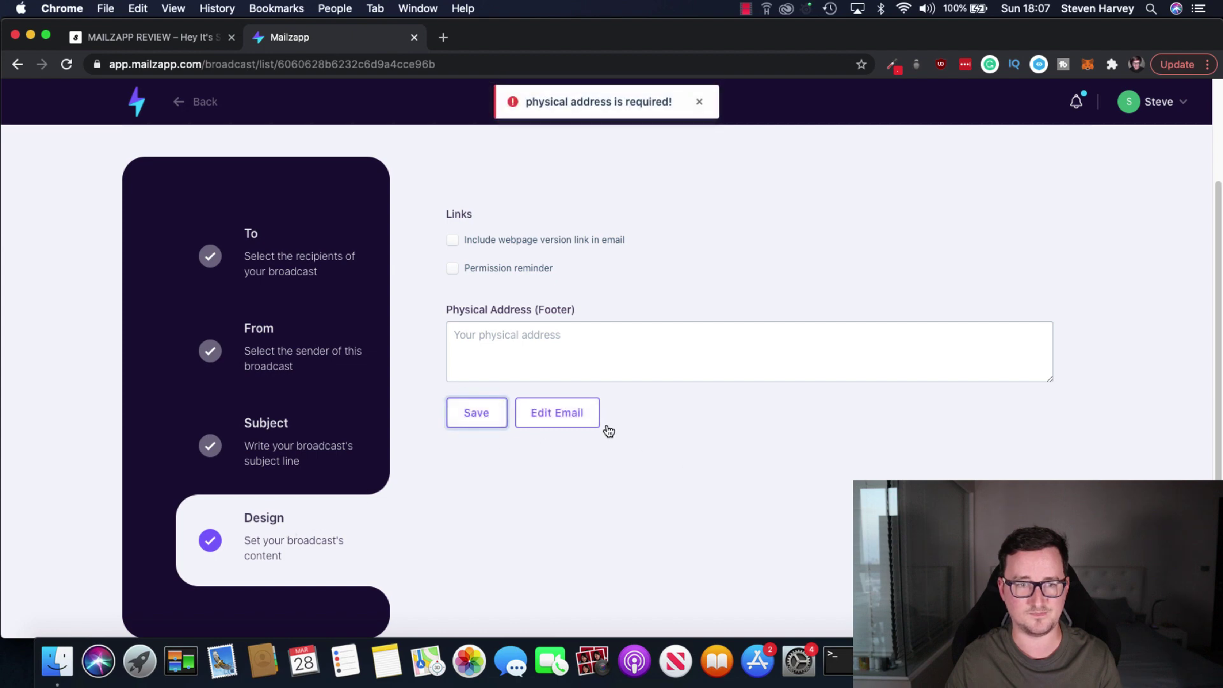
left_click(281, 254)
scroll(637, 216, "up", 2)
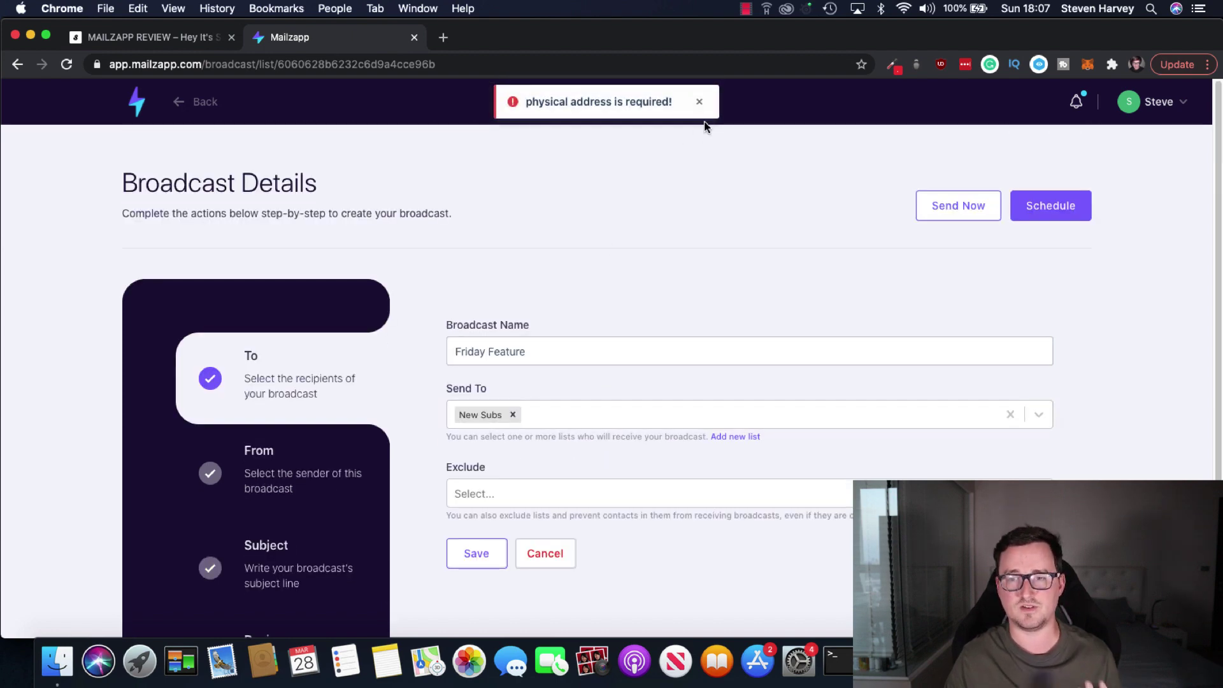
scroll(752, 208, "down", 1)
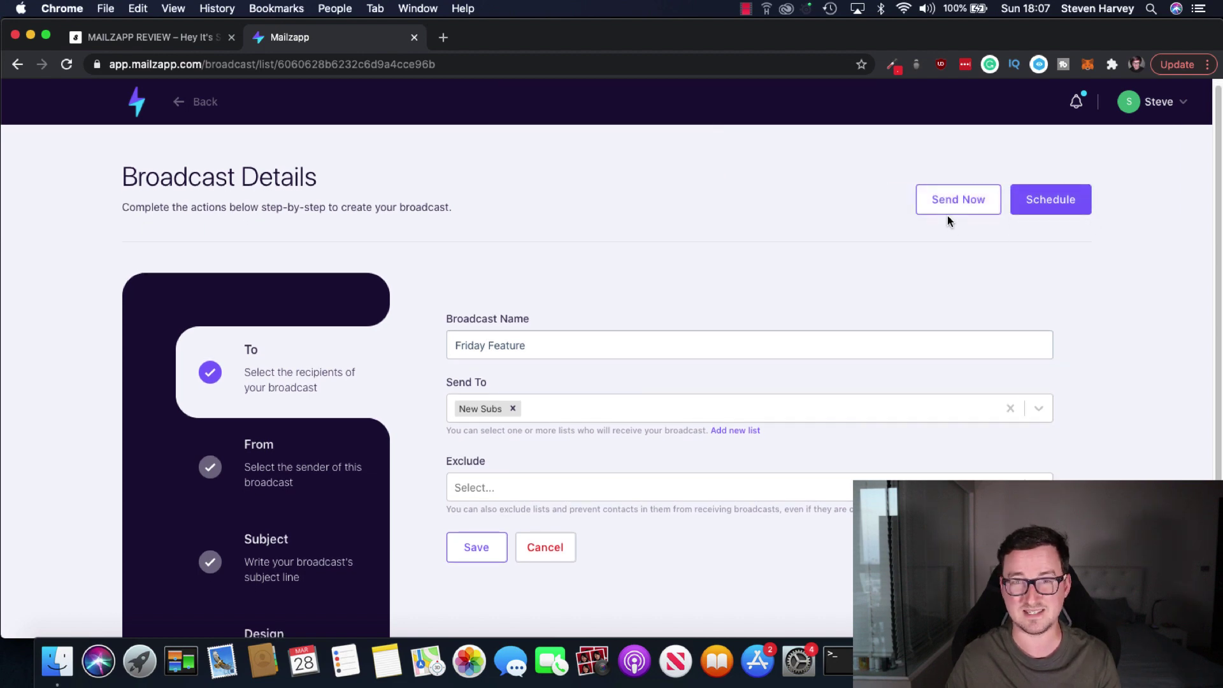
left_click(1052, 210)
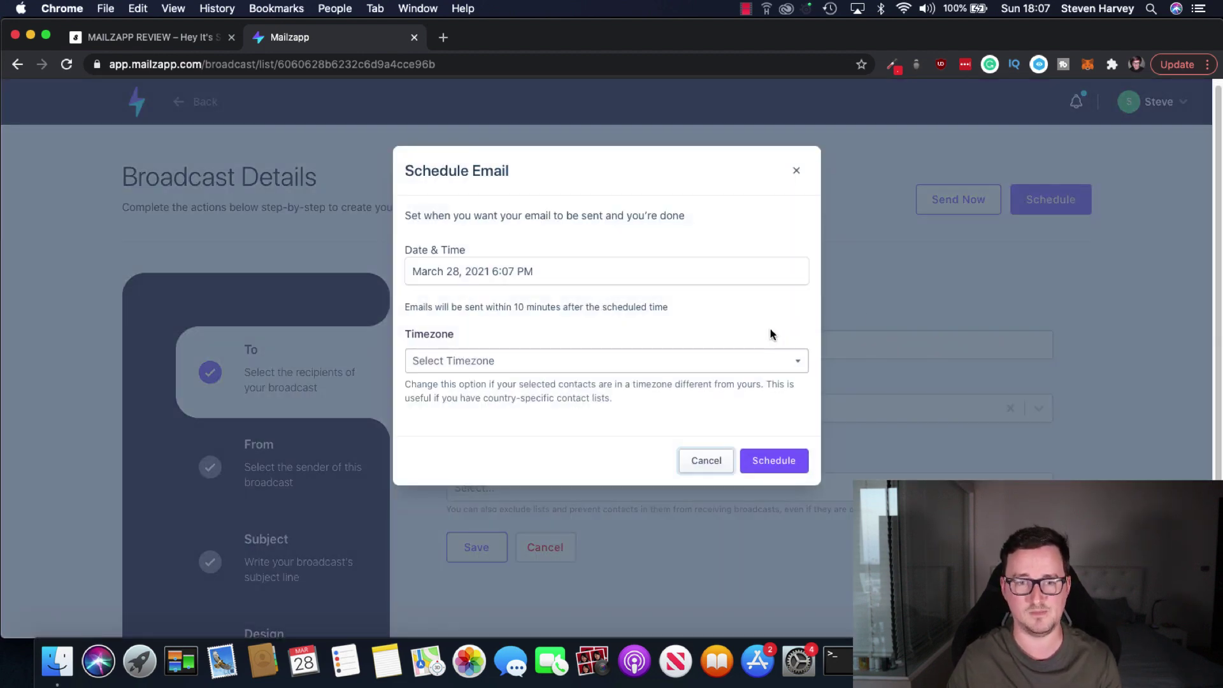
left_click(677, 362)
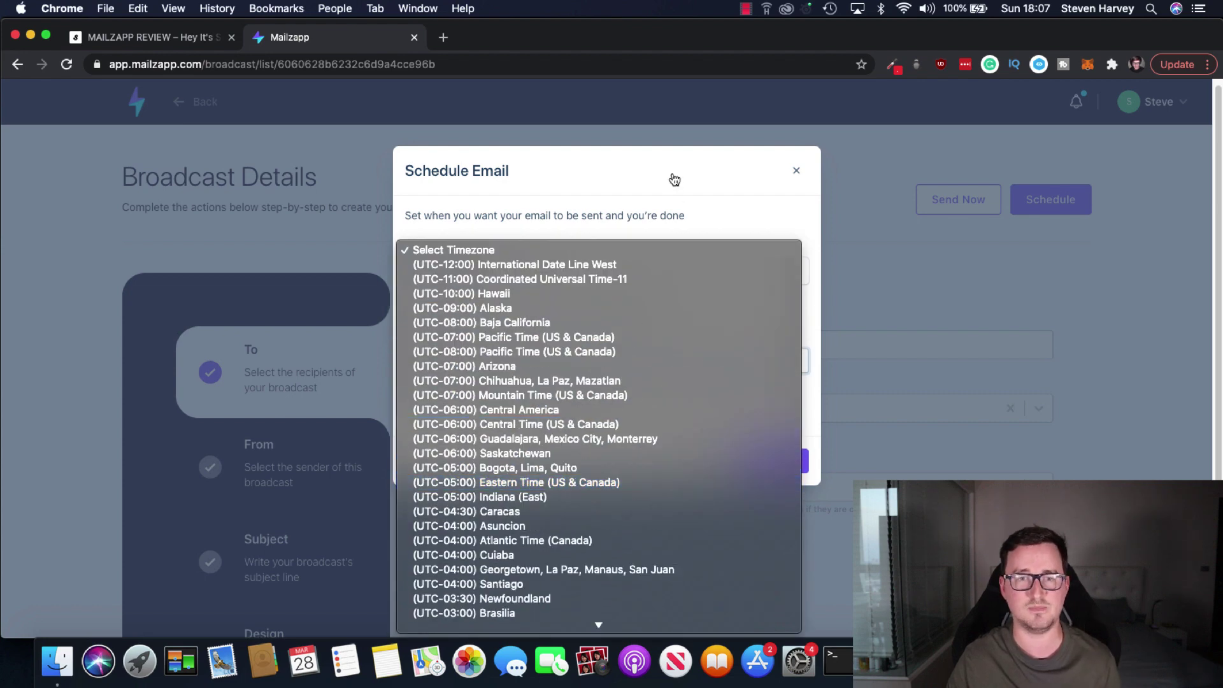
left_click(783, 183)
left_click(796, 171)
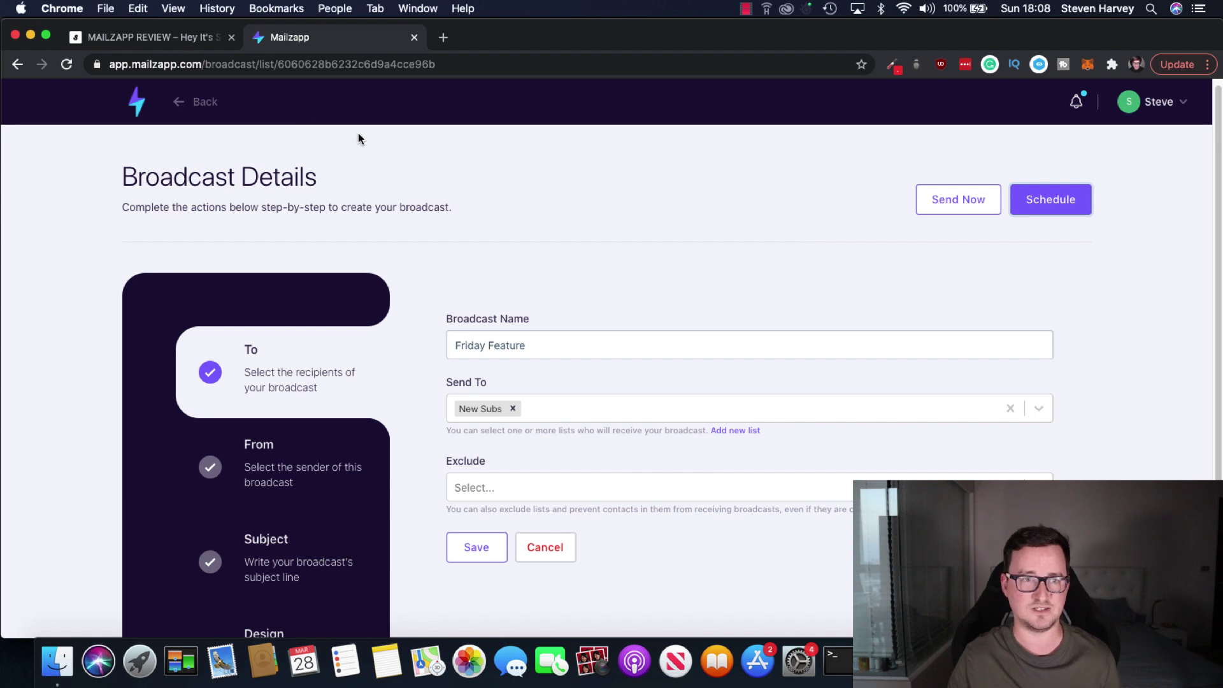
Step: Return to the broadcasts list, open Contacts > Segments, and cancel a new segment
scroll(297, 220, "down", 3)
left_click(179, 102)
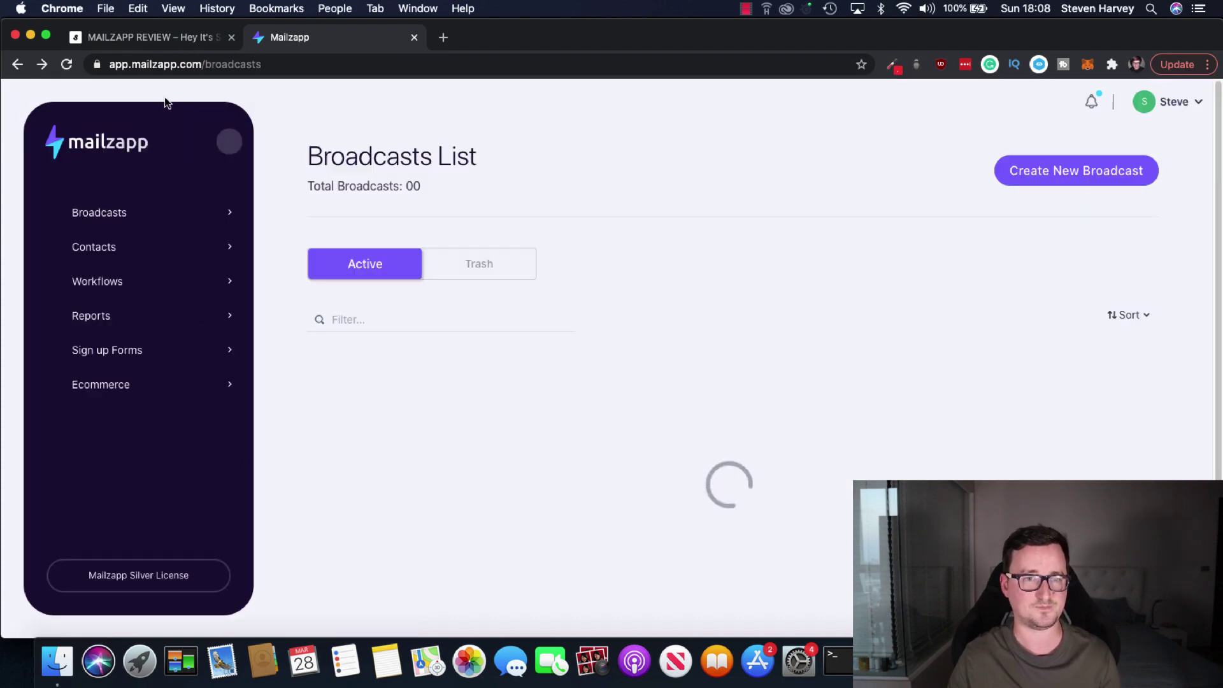
left_click(146, 257)
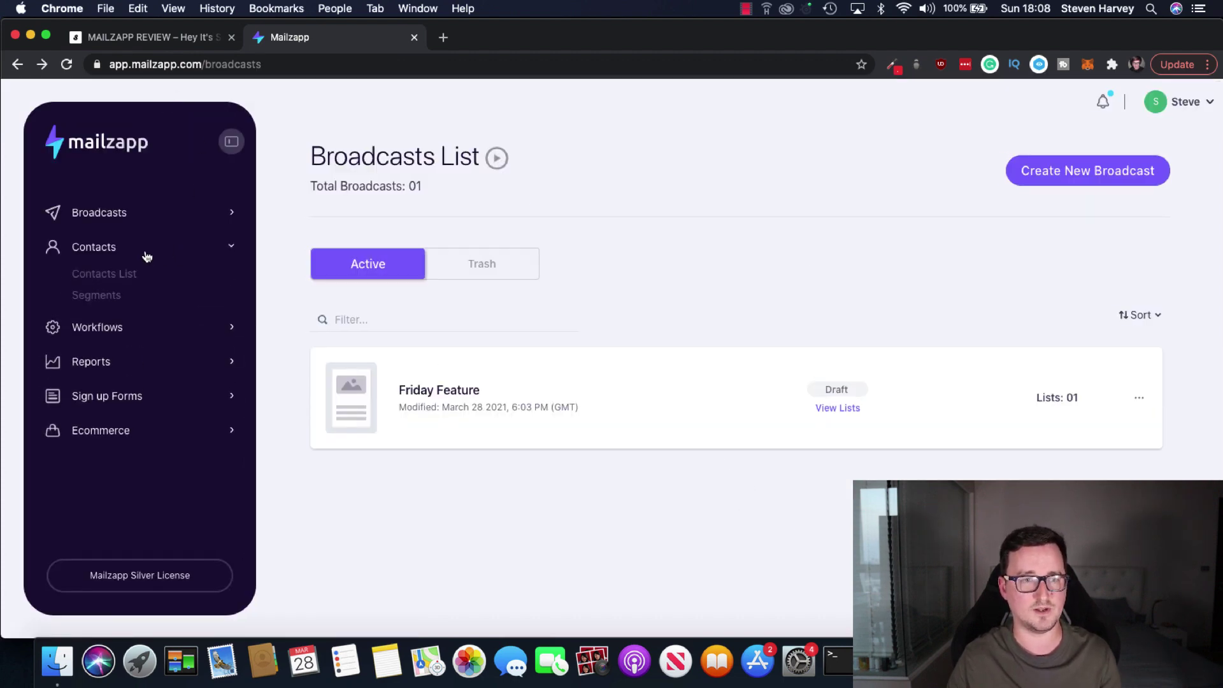
left_click(133, 296)
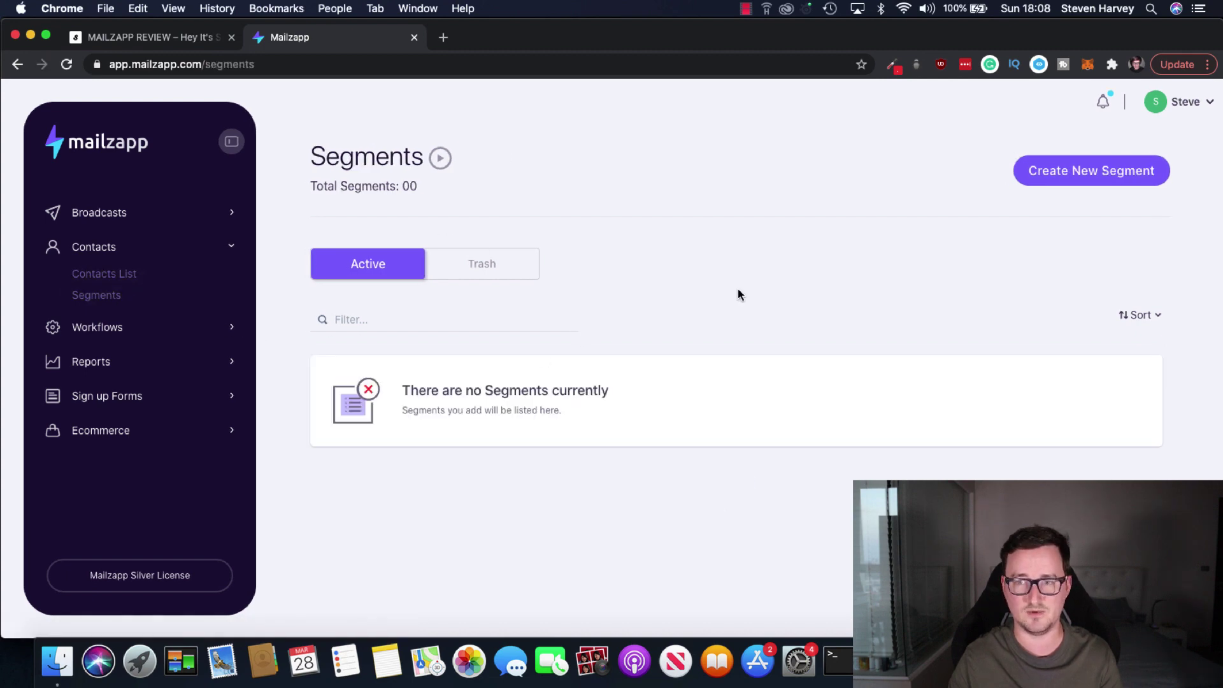
left_click(1044, 170)
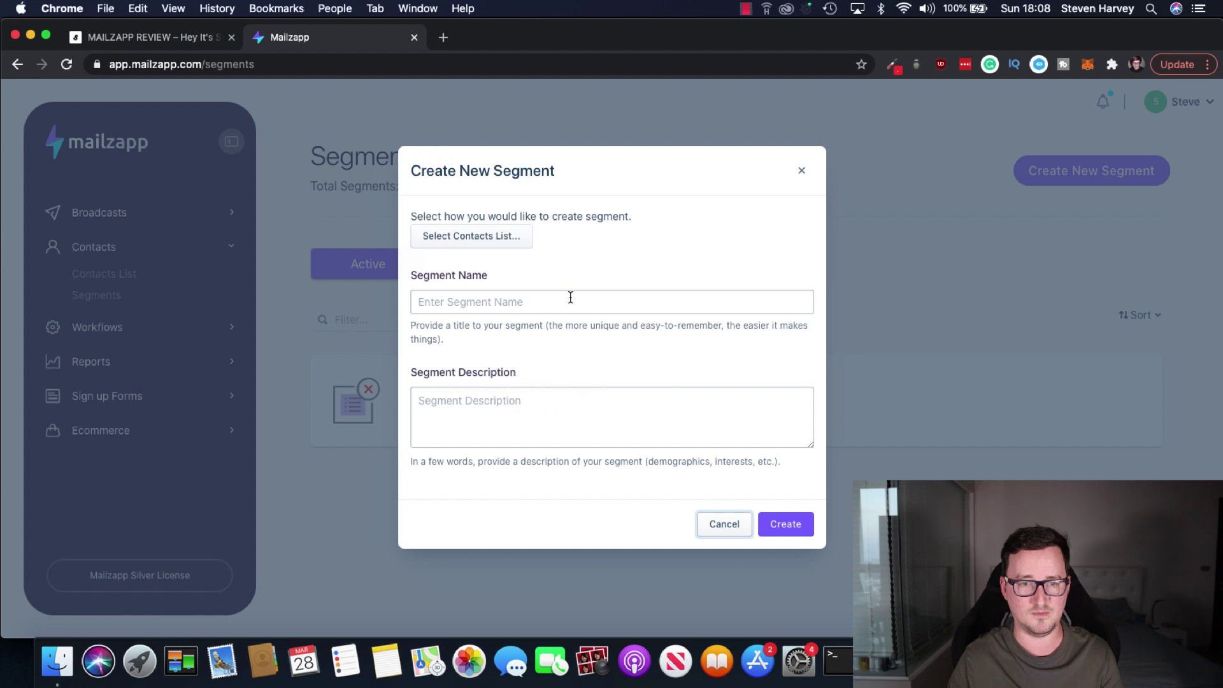
left_click(802, 171)
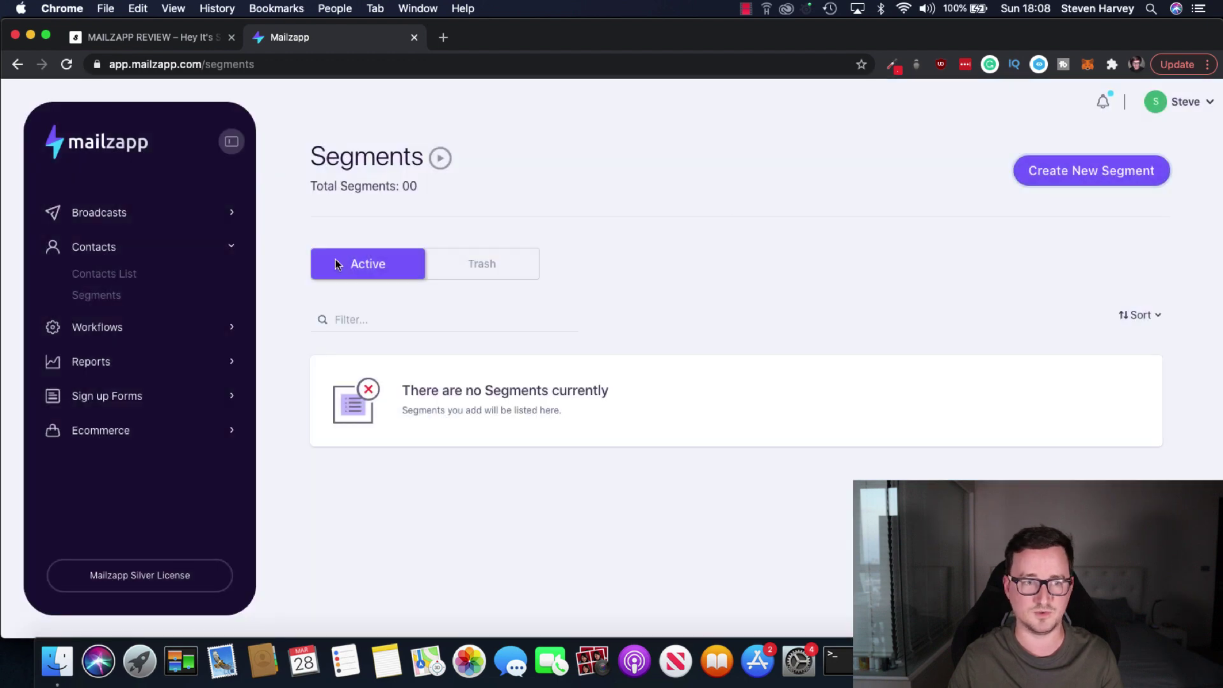
Step: Go to Workflows > Workflow Automation and dismiss the scheduled maintenance notice
left_click(111, 328)
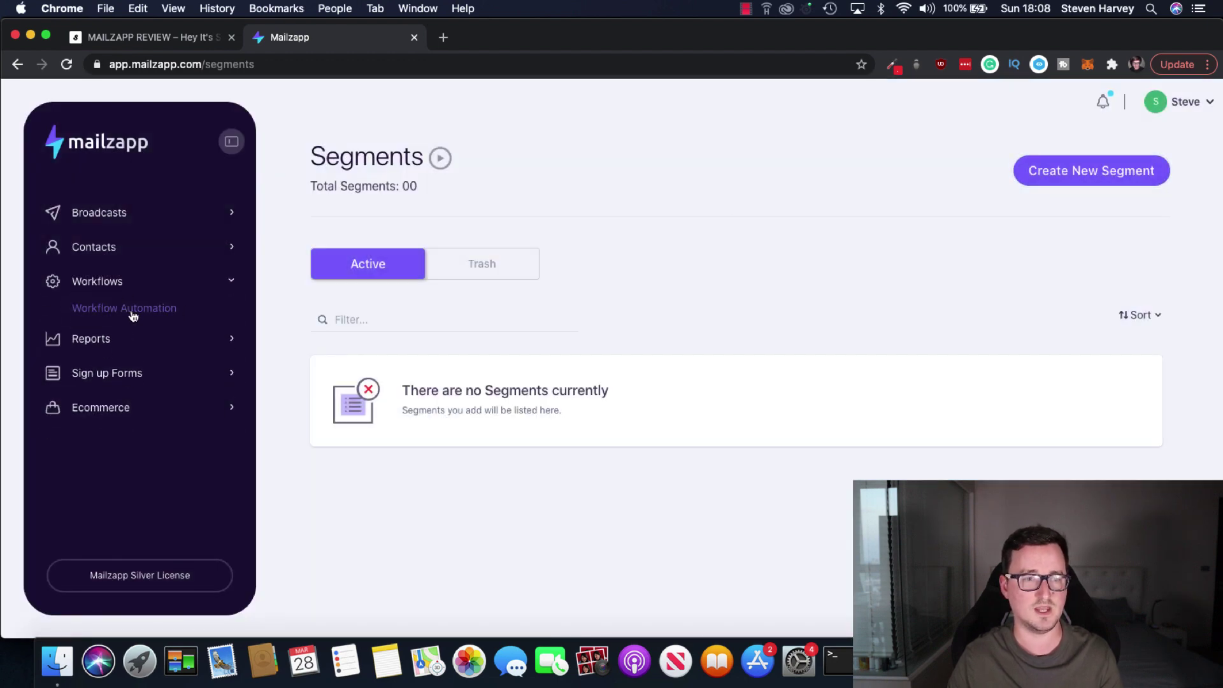
left_click(130, 310)
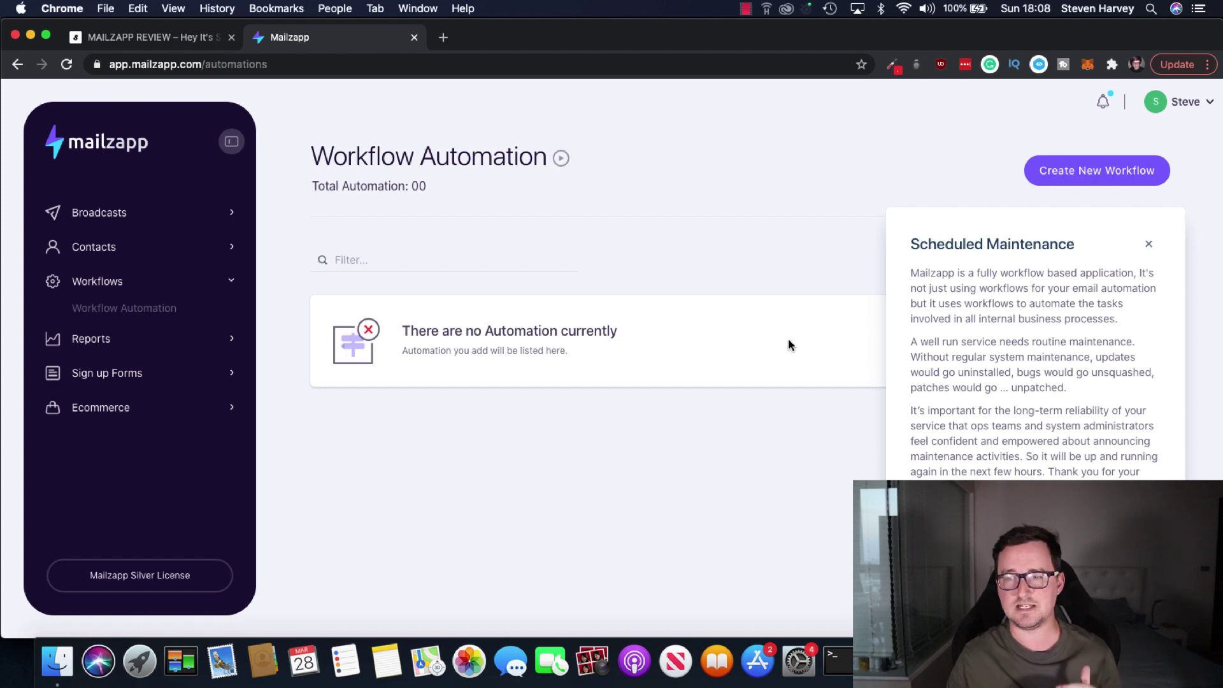
left_click(1149, 245)
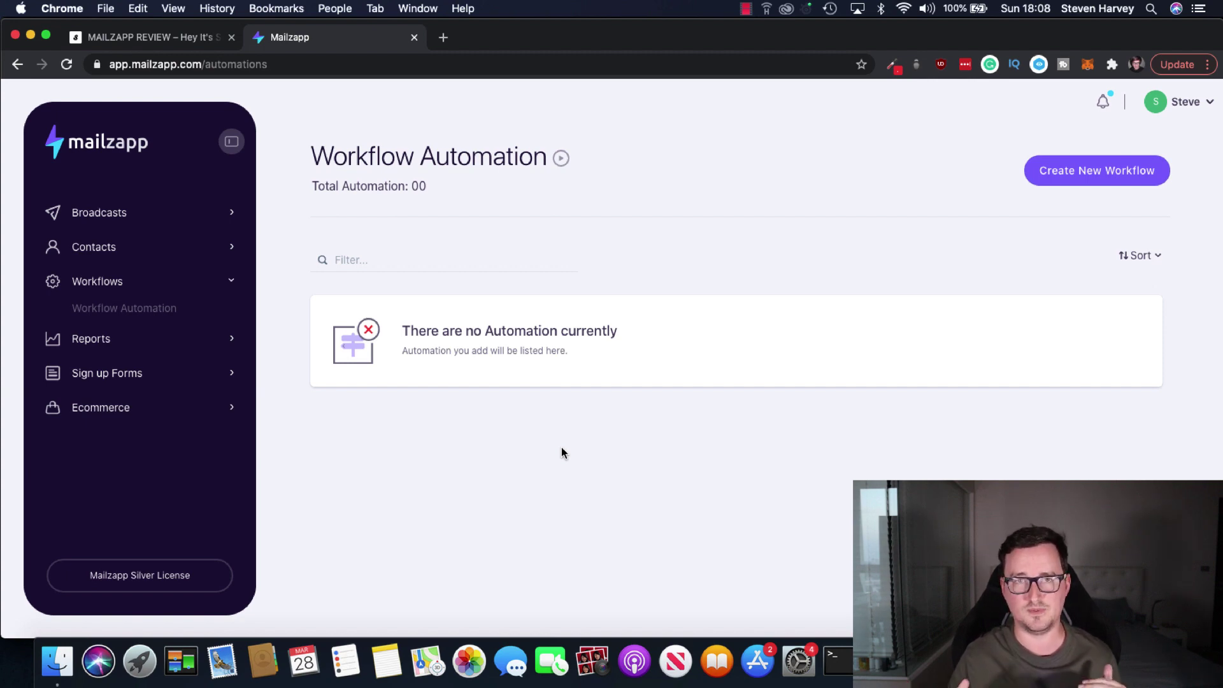
Step: Create a workflow titled 'Welcome Sequence' for the New Subs contact list
left_click(1087, 169)
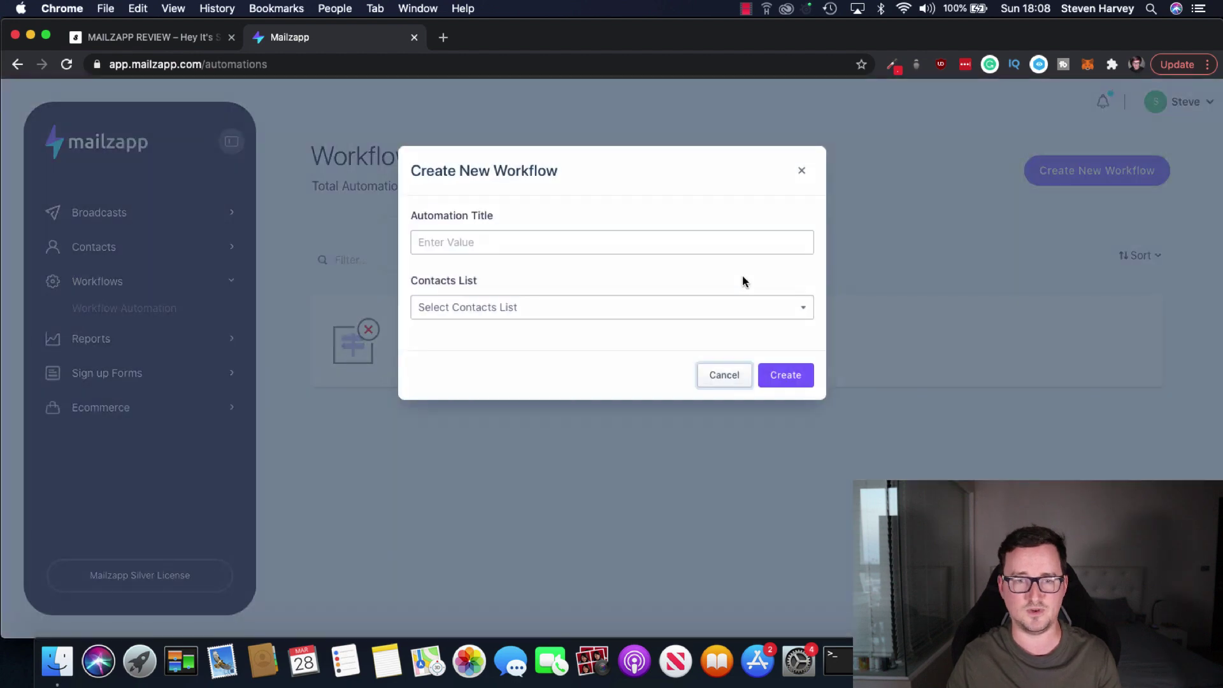
left_click(592, 308)
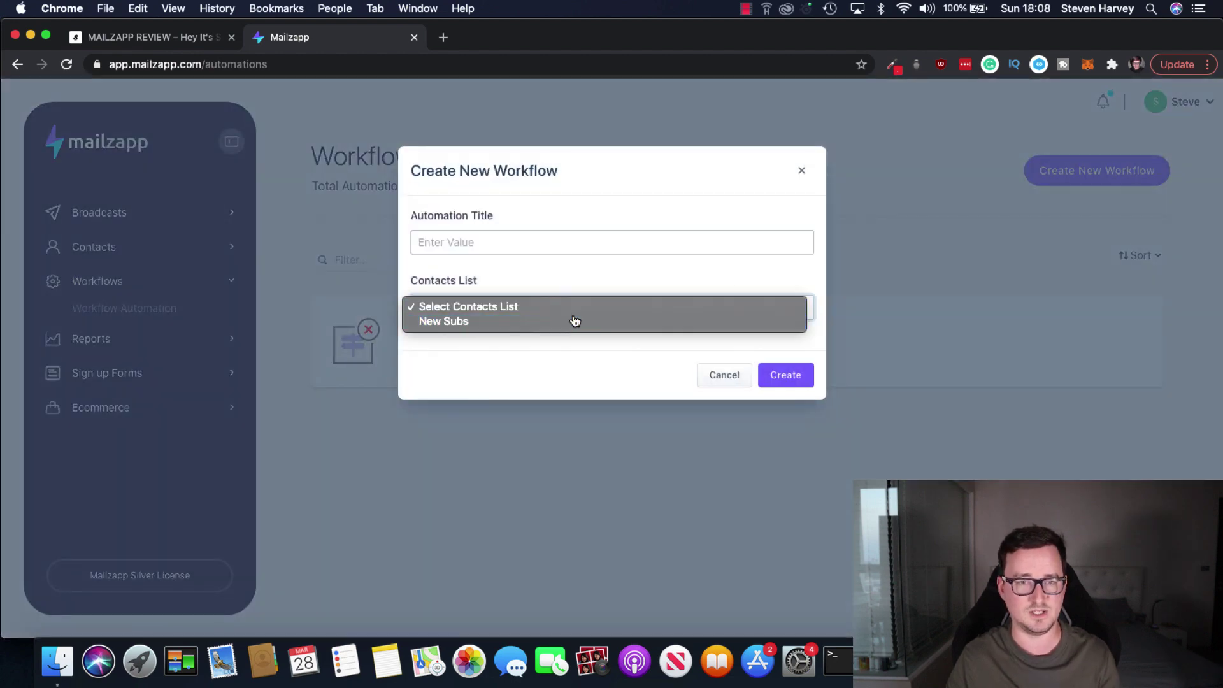
left_click(575, 321)
left_click(537, 246)
type("Welc")
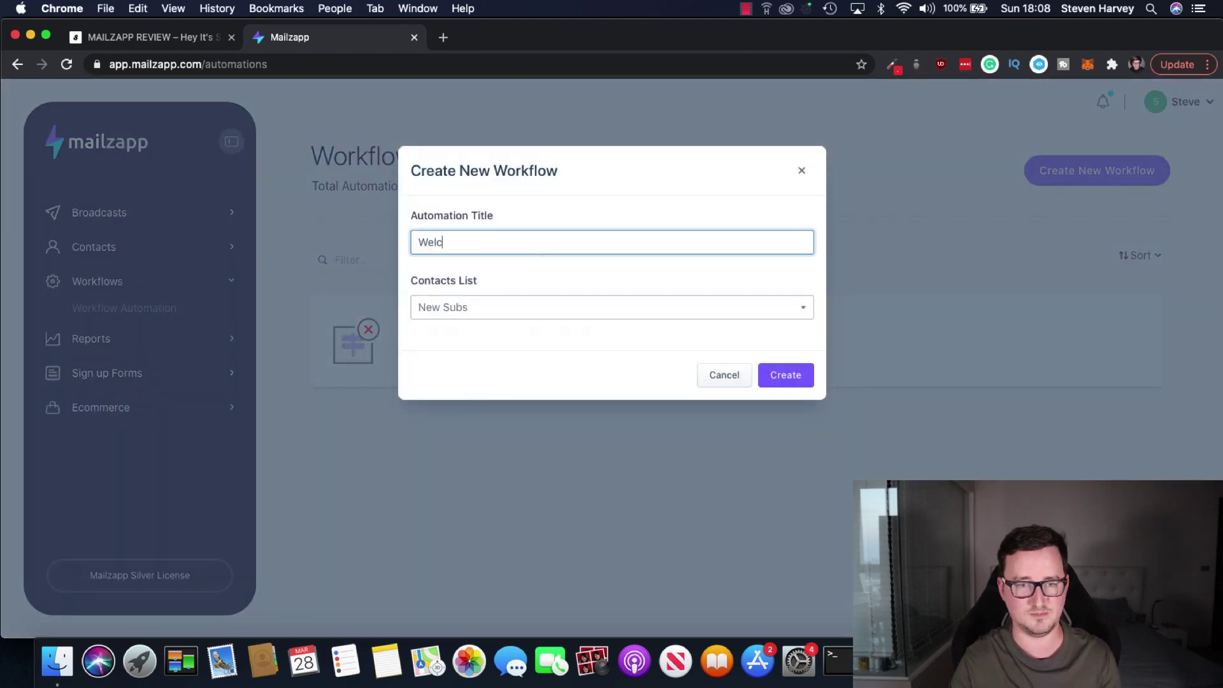
type("ome Sequence")
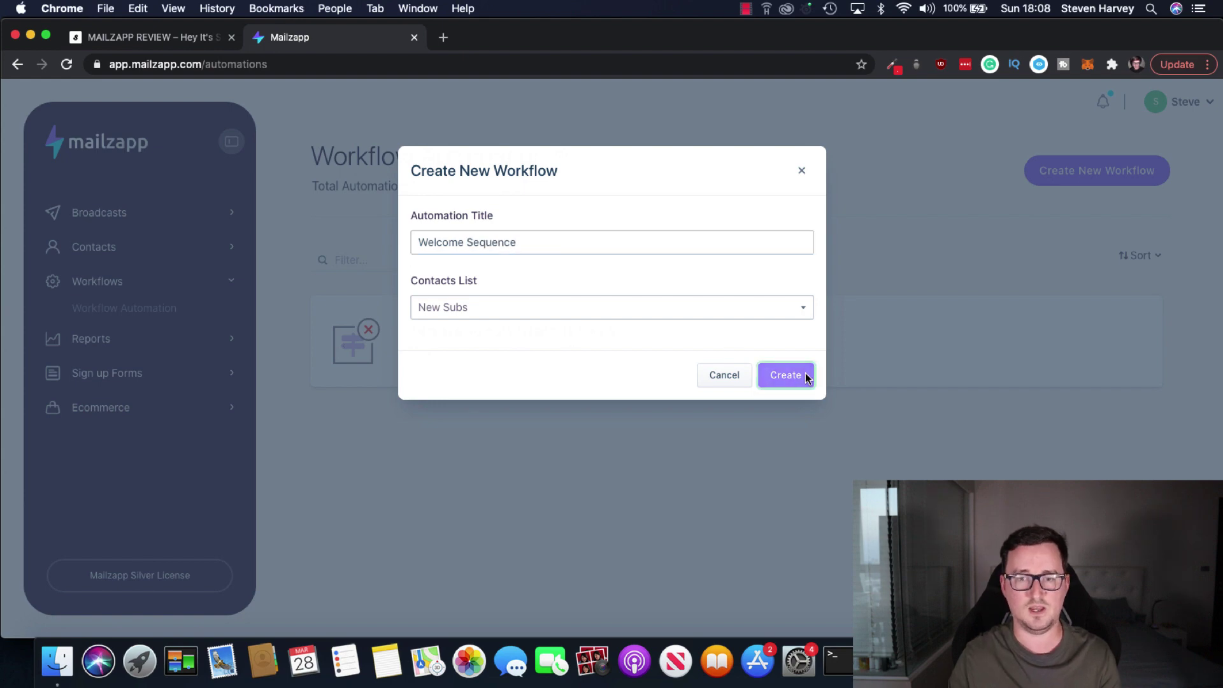
left_click(788, 375)
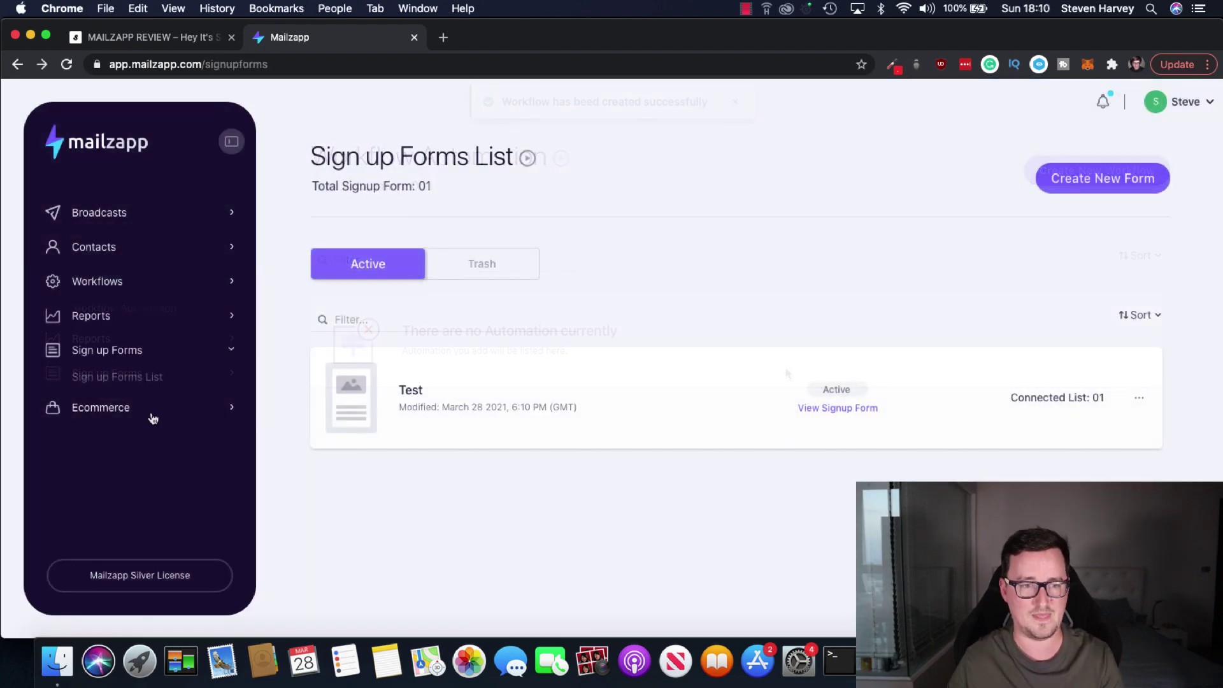
Step: Browse the empty Ecommerce Products List, checking both Trash and Active views
left_click(151, 408)
left_click(107, 416)
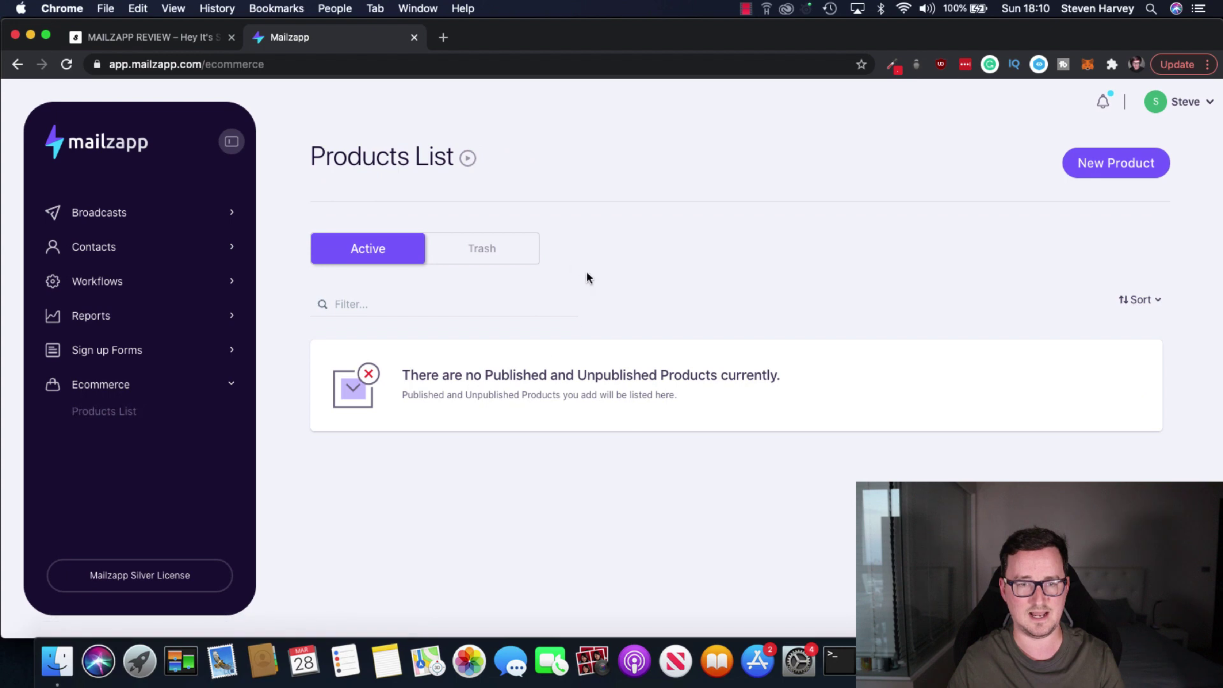
left_click(509, 253)
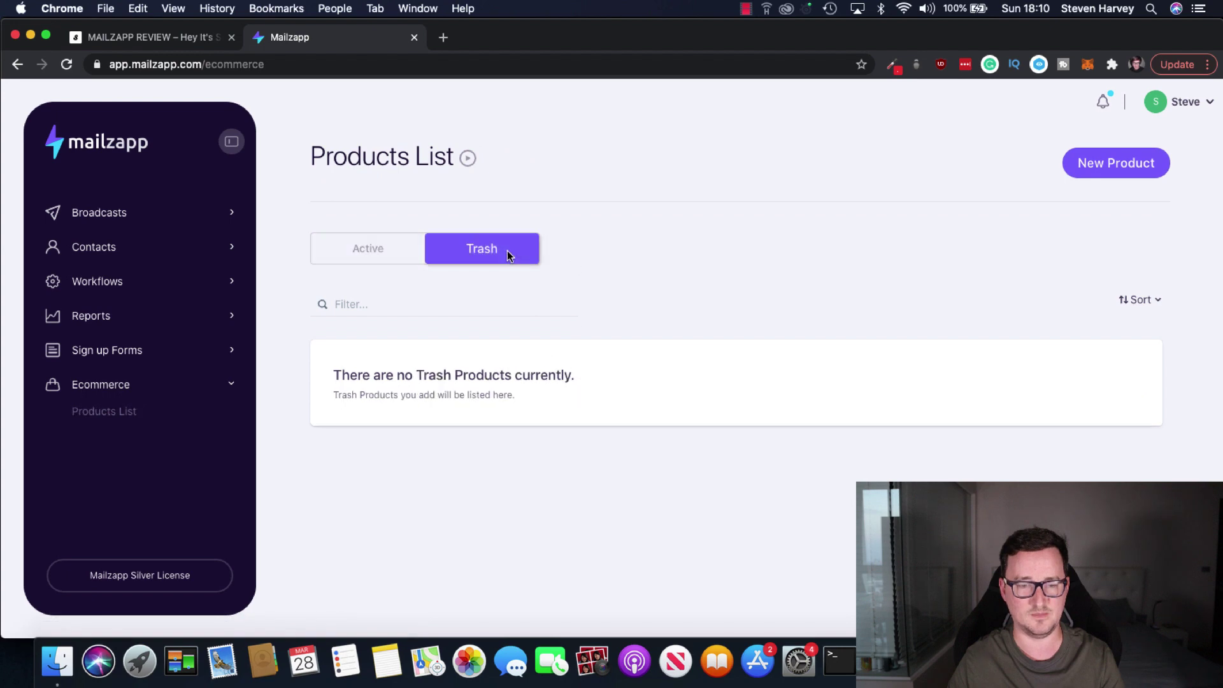
left_click(385, 253)
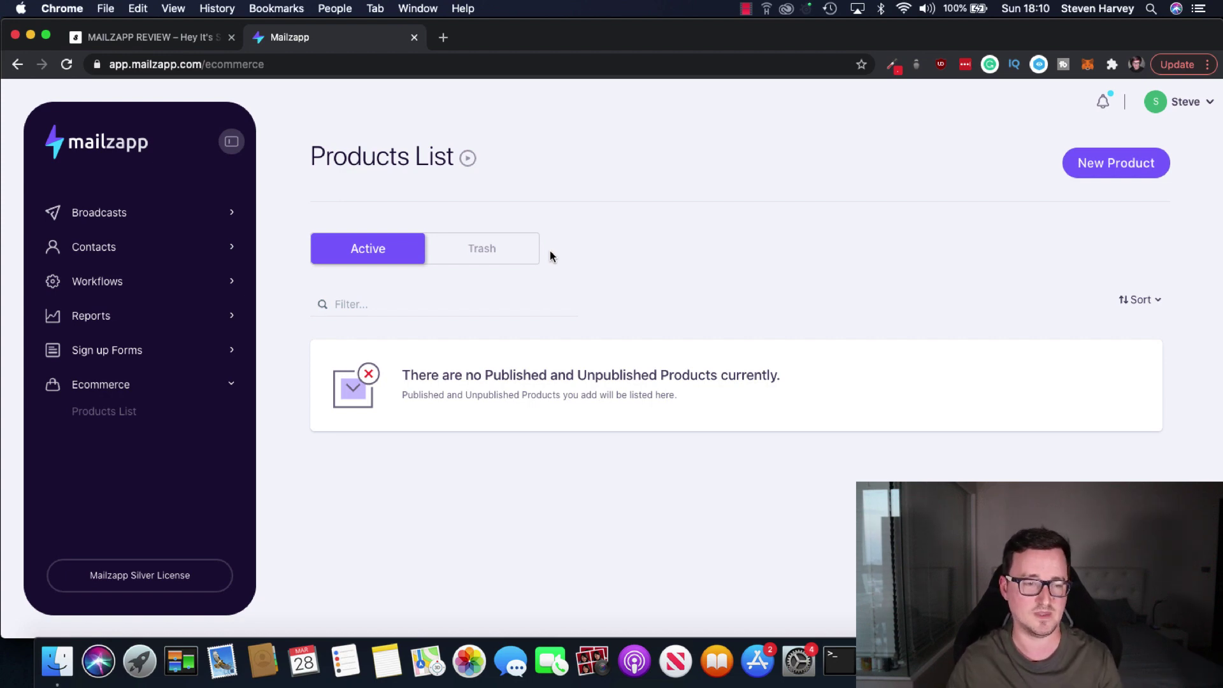
left_click(167, 212)
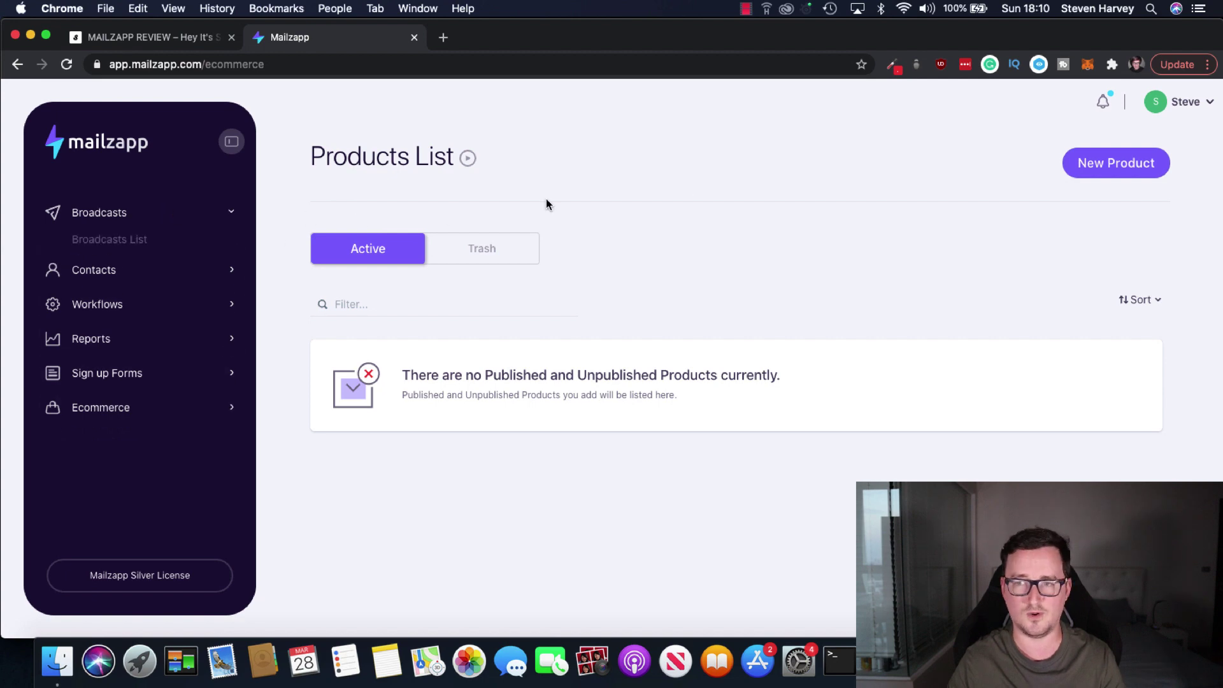
Step: Return to the dashboard, close the Bonuses popup, and scroll through the checklist and stats
left_click(148, 143)
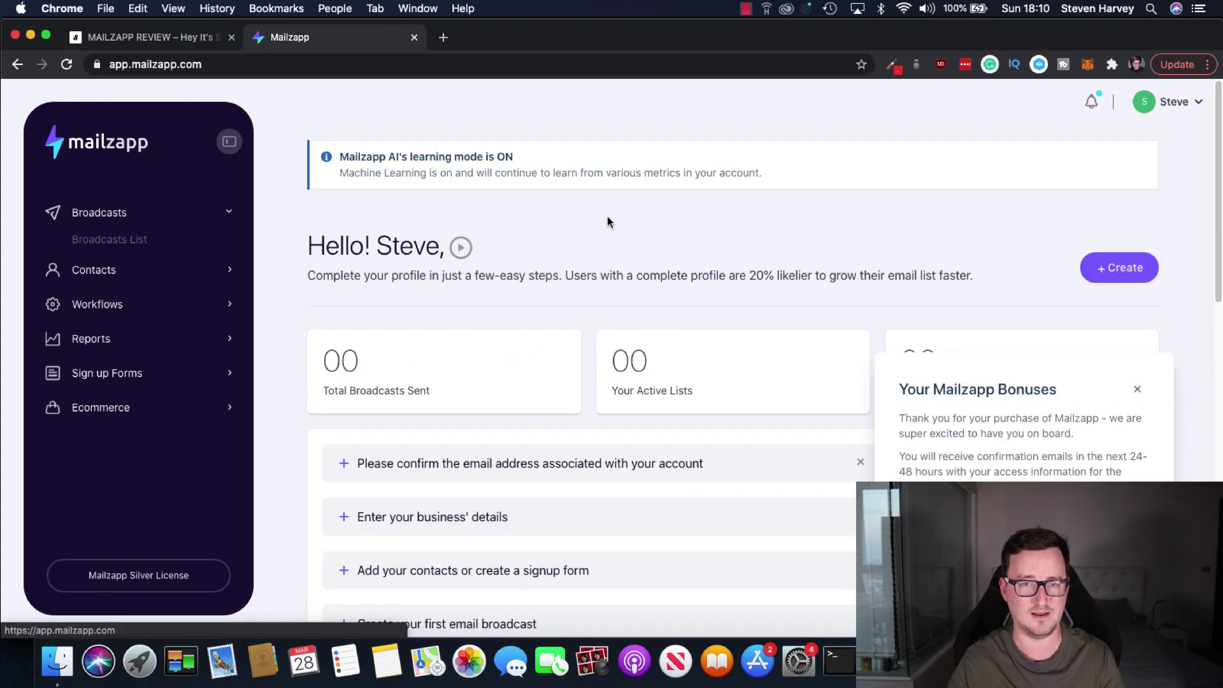
left_click(1138, 390)
scroll(983, 330, "down", 6)
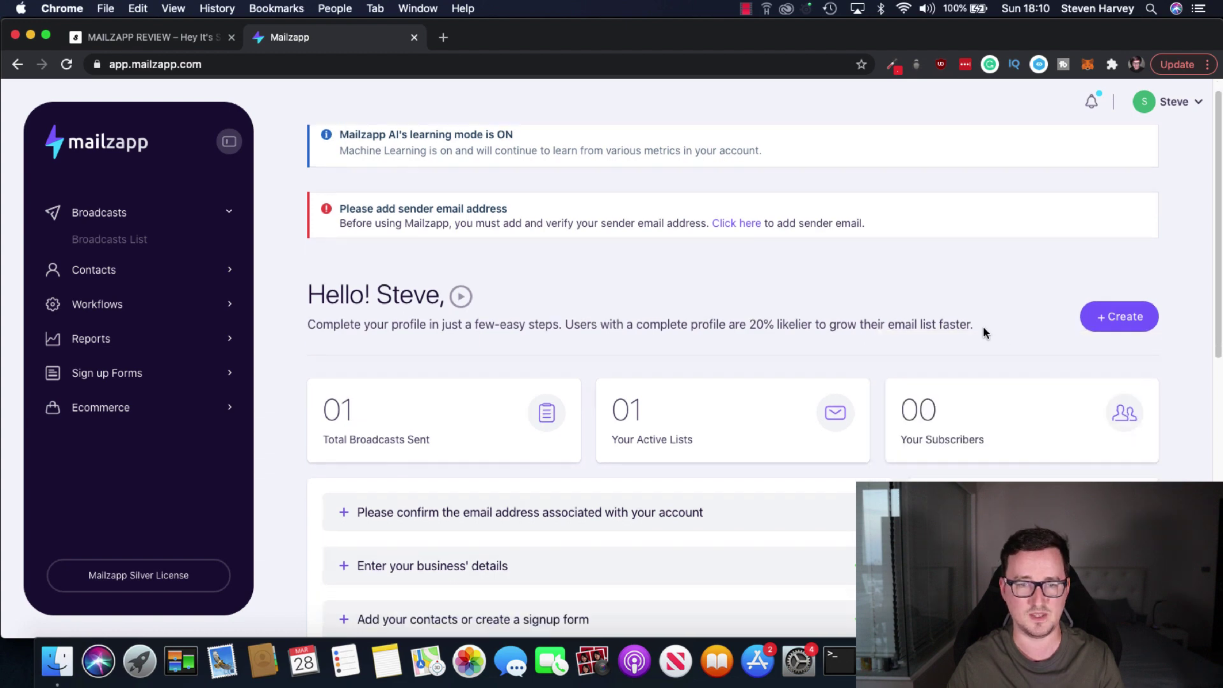
scroll(975, 314, "down", 4)
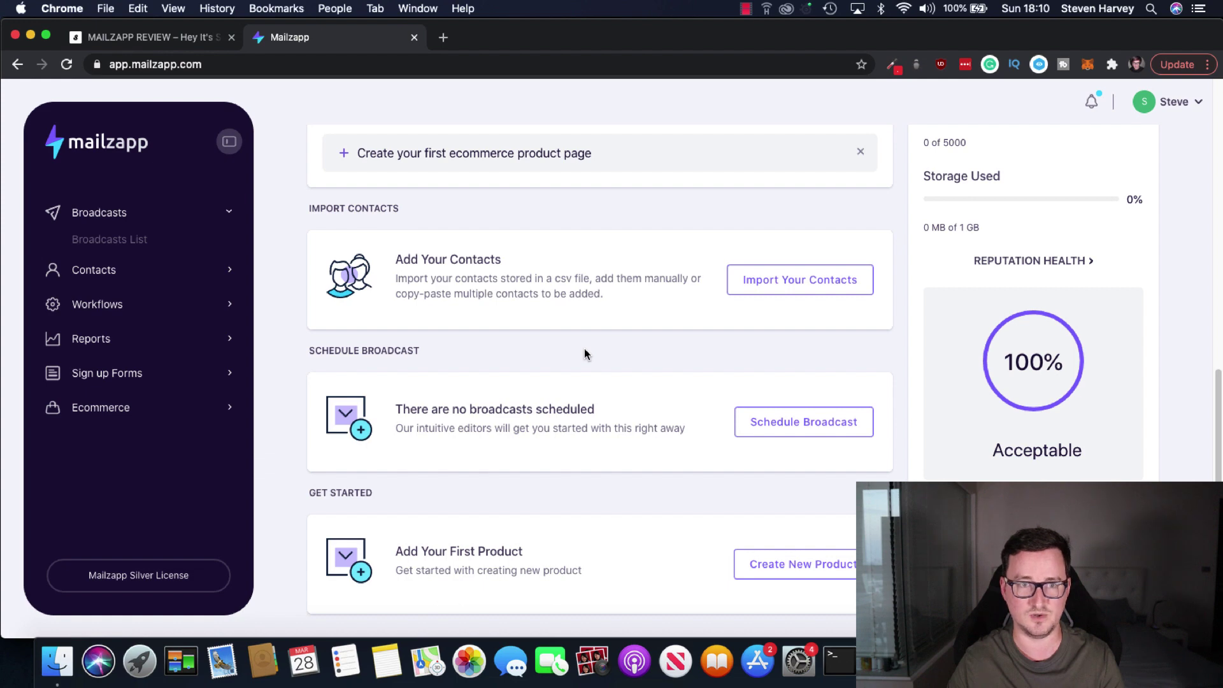
scroll(585, 352, "up", 10)
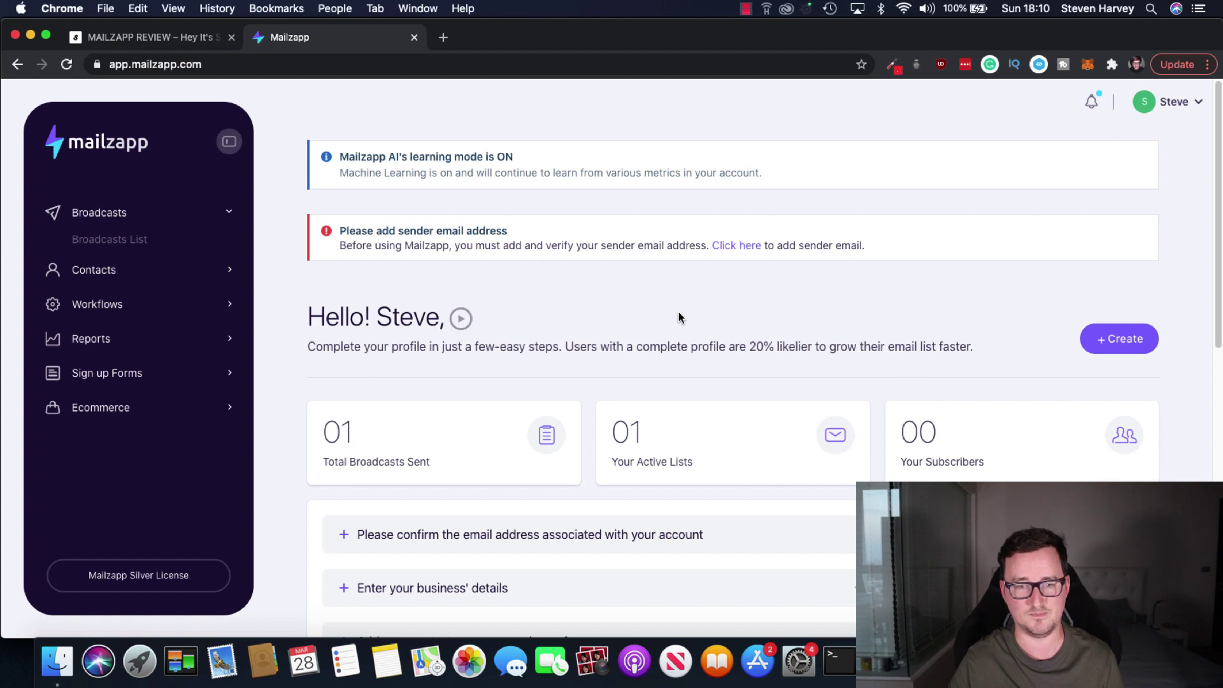
scroll(680, 316, "down", 6)
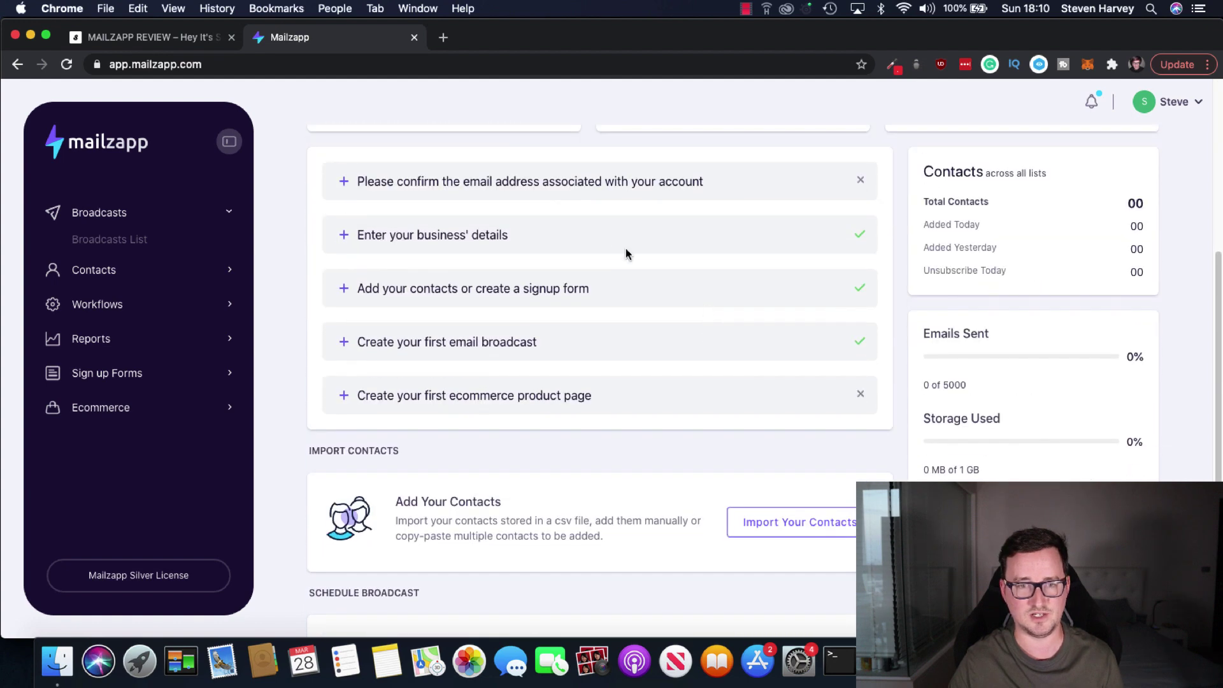
scroll(612, 436, "down", 4)
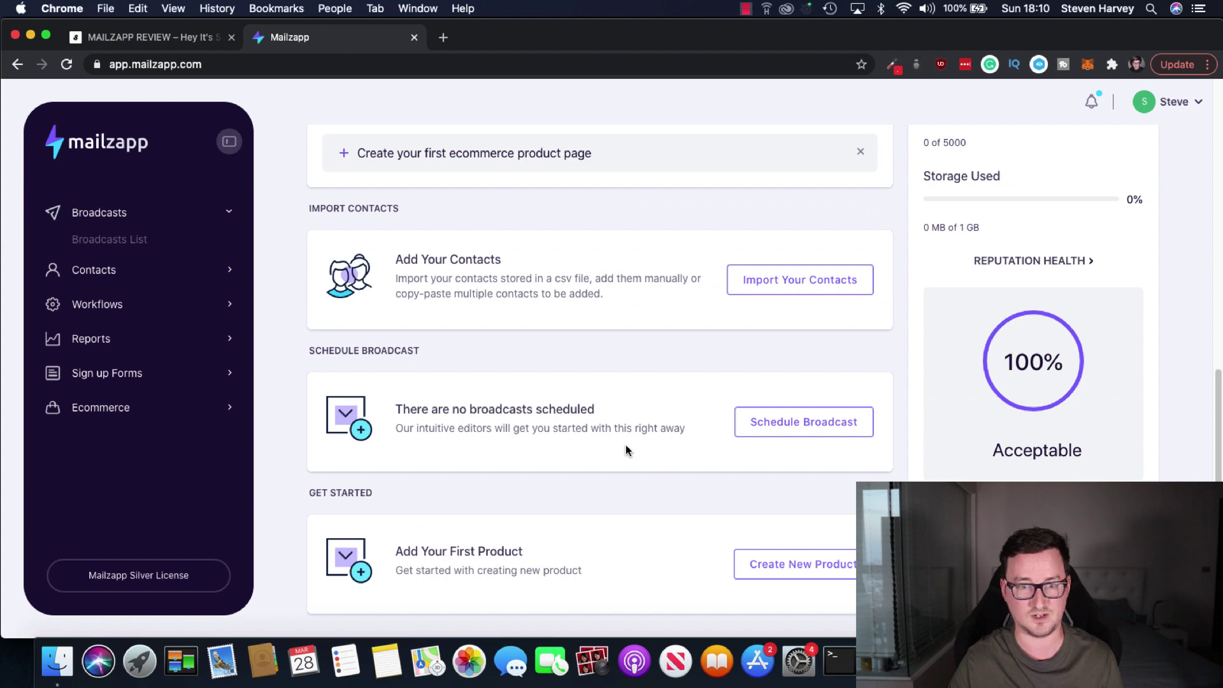
scroll(626, 450, "up", 10)
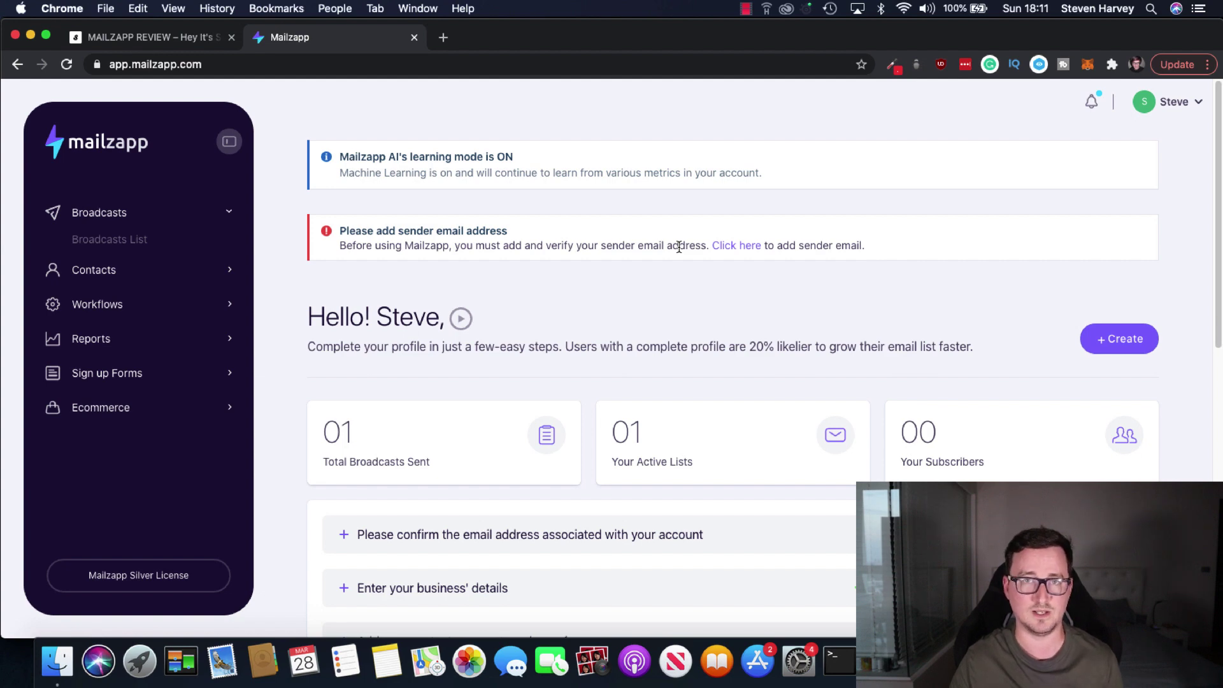
Step: On the MAILZAPP REVIEW tab, scroll to Pricing & OTO's showing Silver $47 and Gold $97
left_click(184, 45)
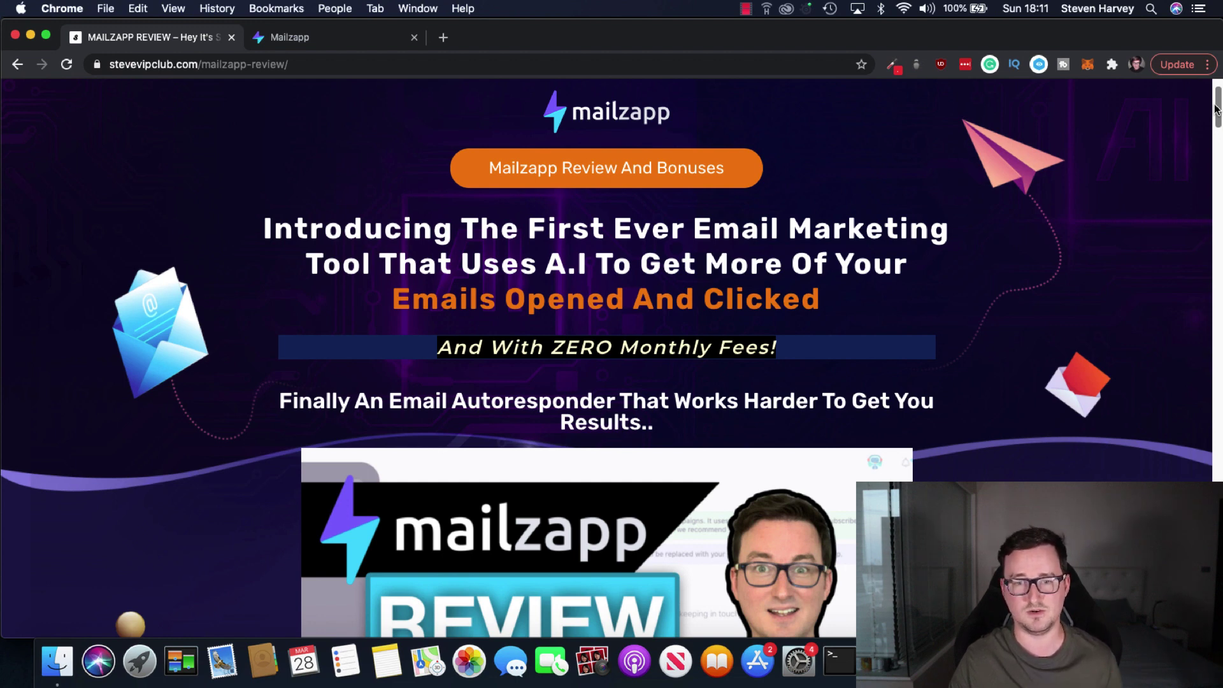
left_click_drag(1217, 108, 1210, 163)
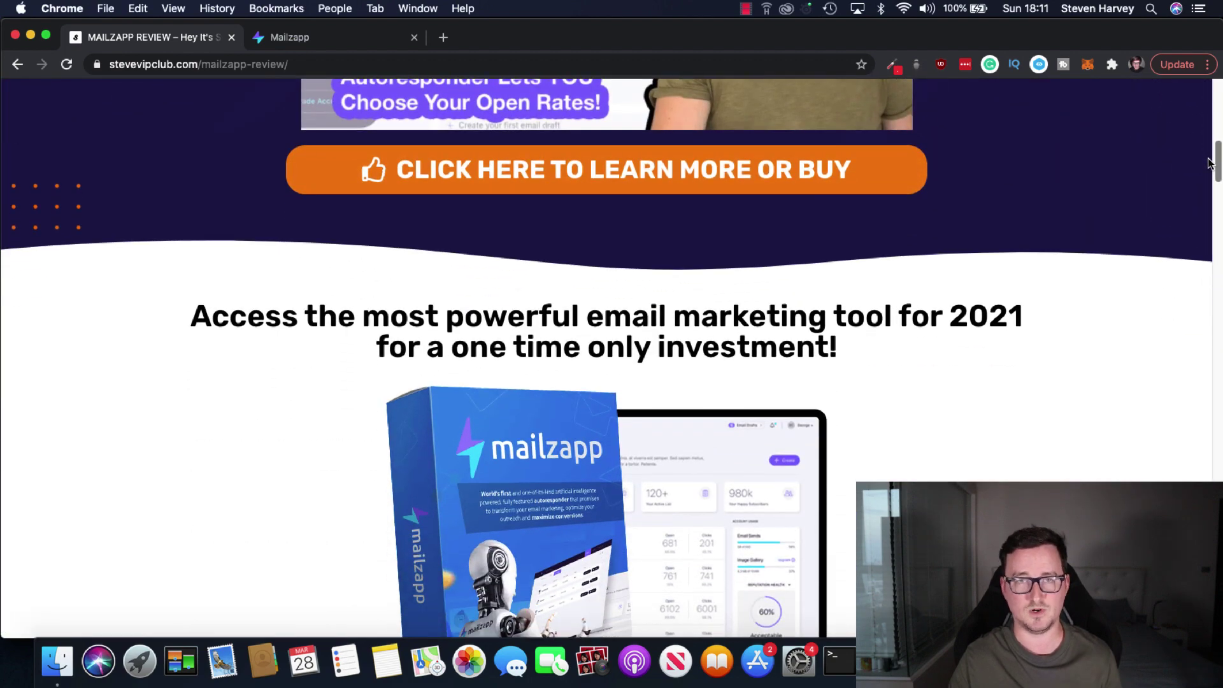
left_click_drag(1208, 162, 1213, 236)
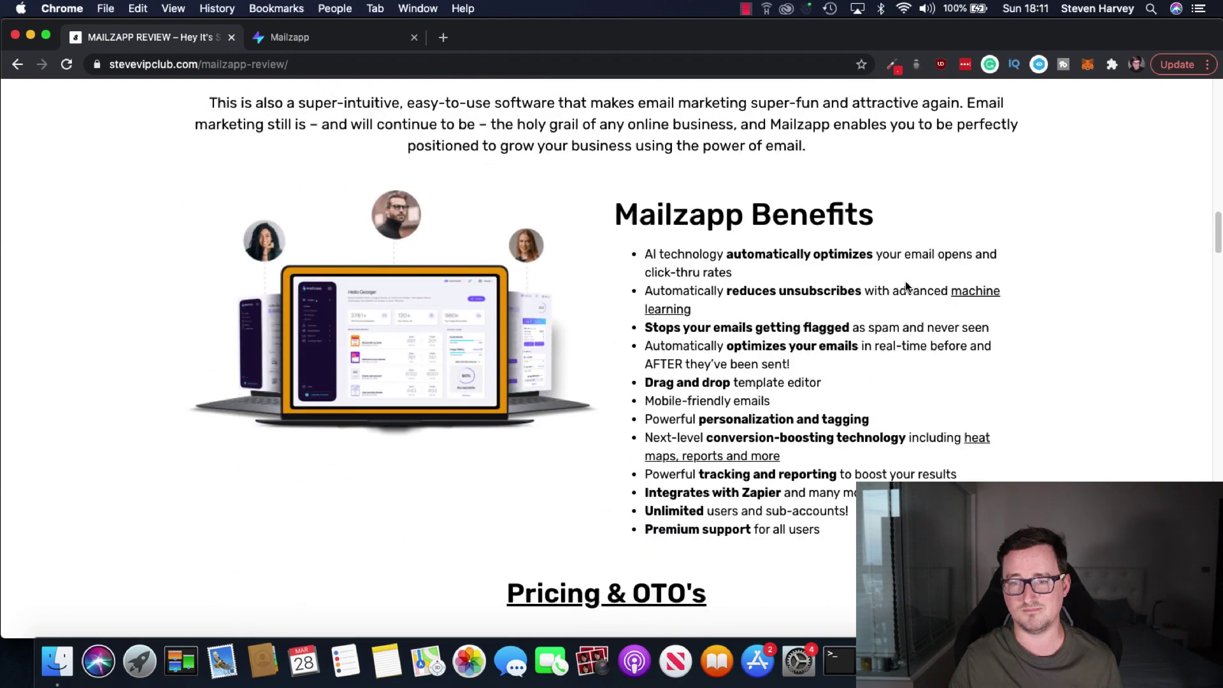
left_click_drag(1014, 224, 924, 522)
left_click(1121, 370)
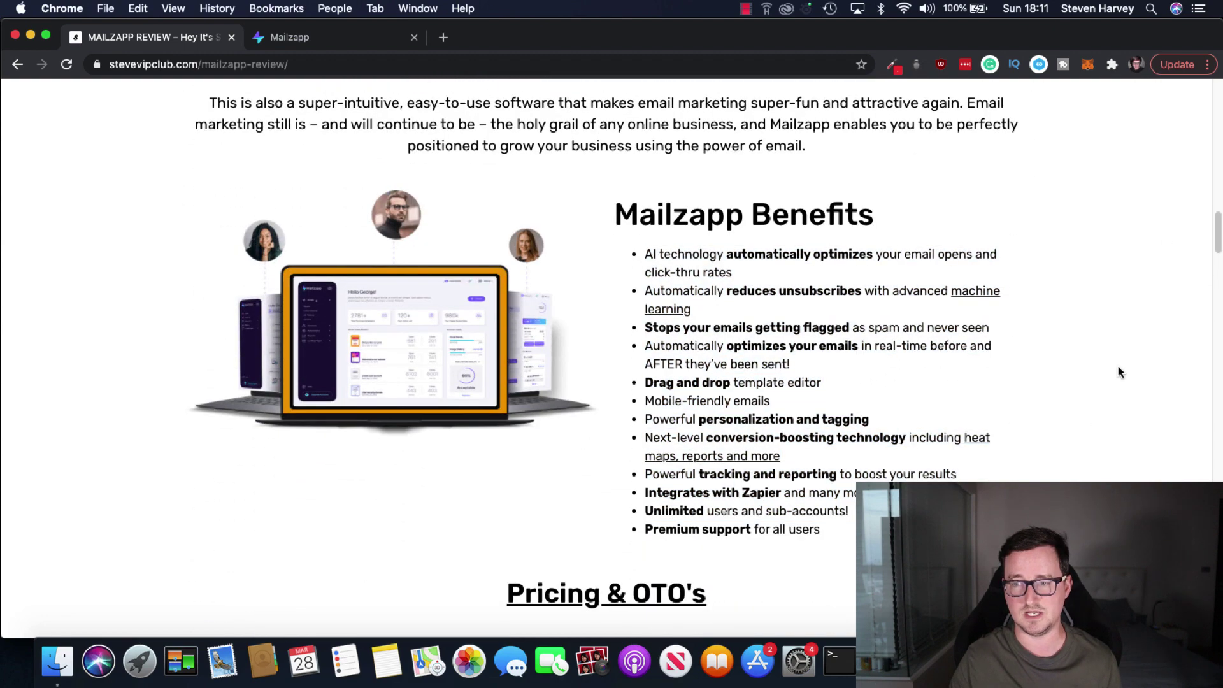
left_click_drag(1217, 230, 1215, 263)
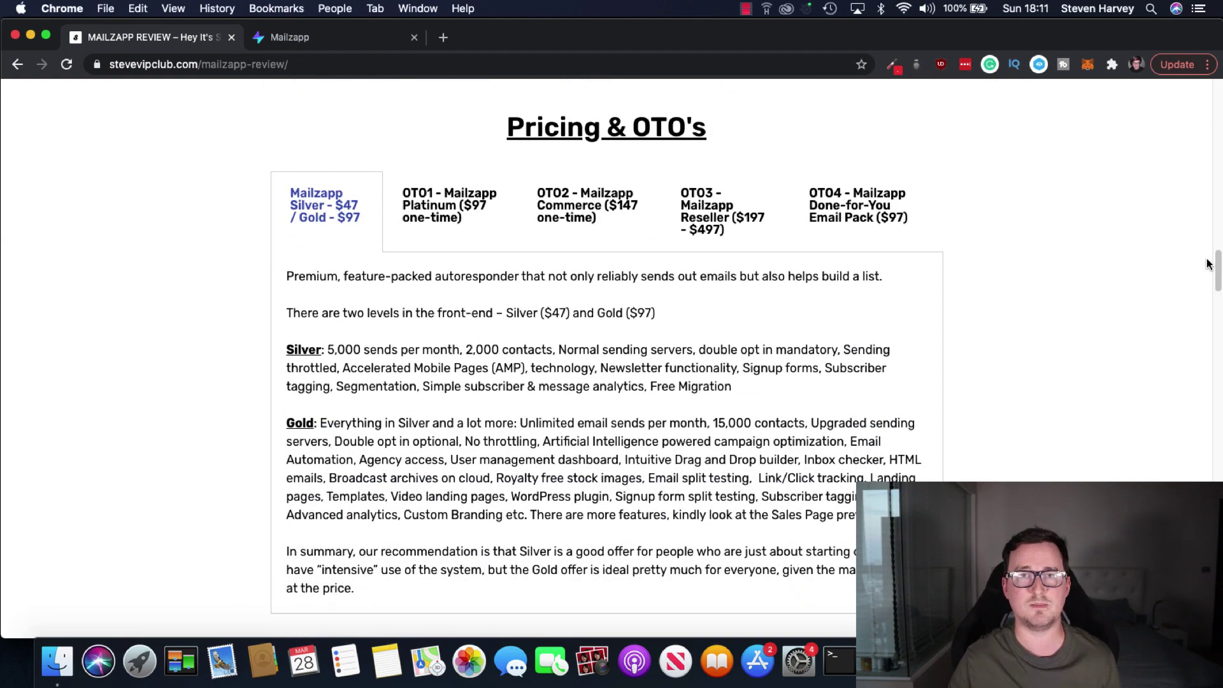
scroll(1193, 266, "down", 1)
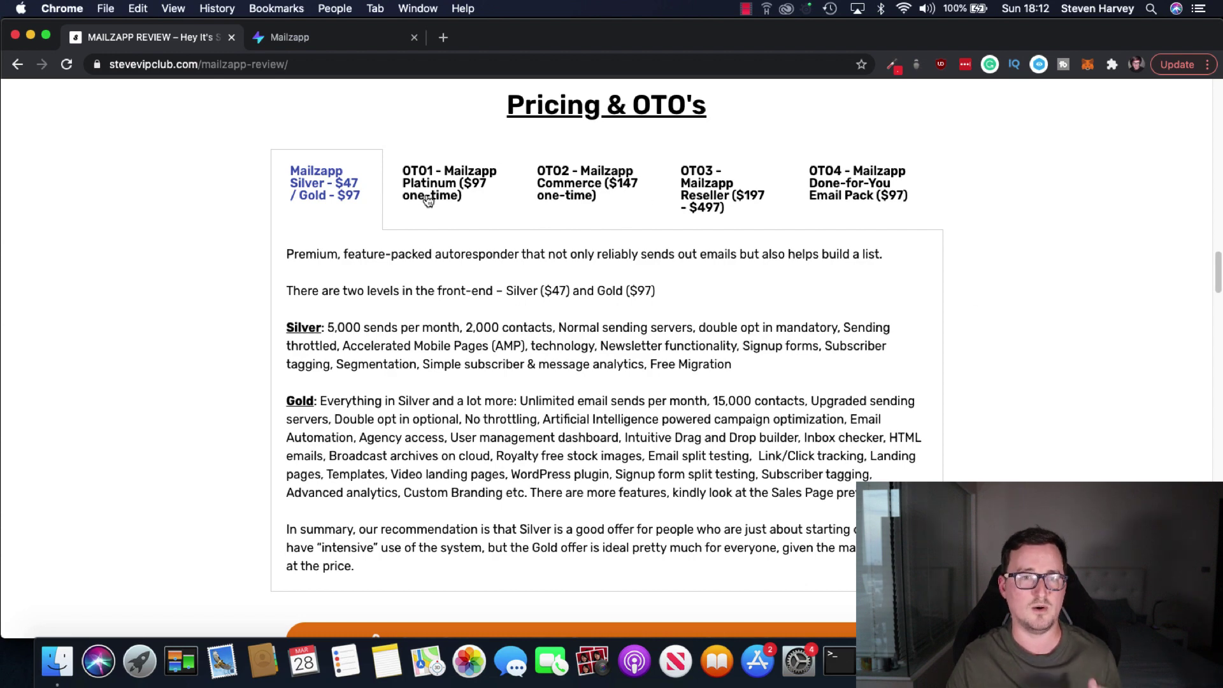
Step: View the OTO1 Platinum, OTO2 Commerce, OTO3 Reseller and OTO4 Done-for-You Email Pack details
left_click(453, 215)
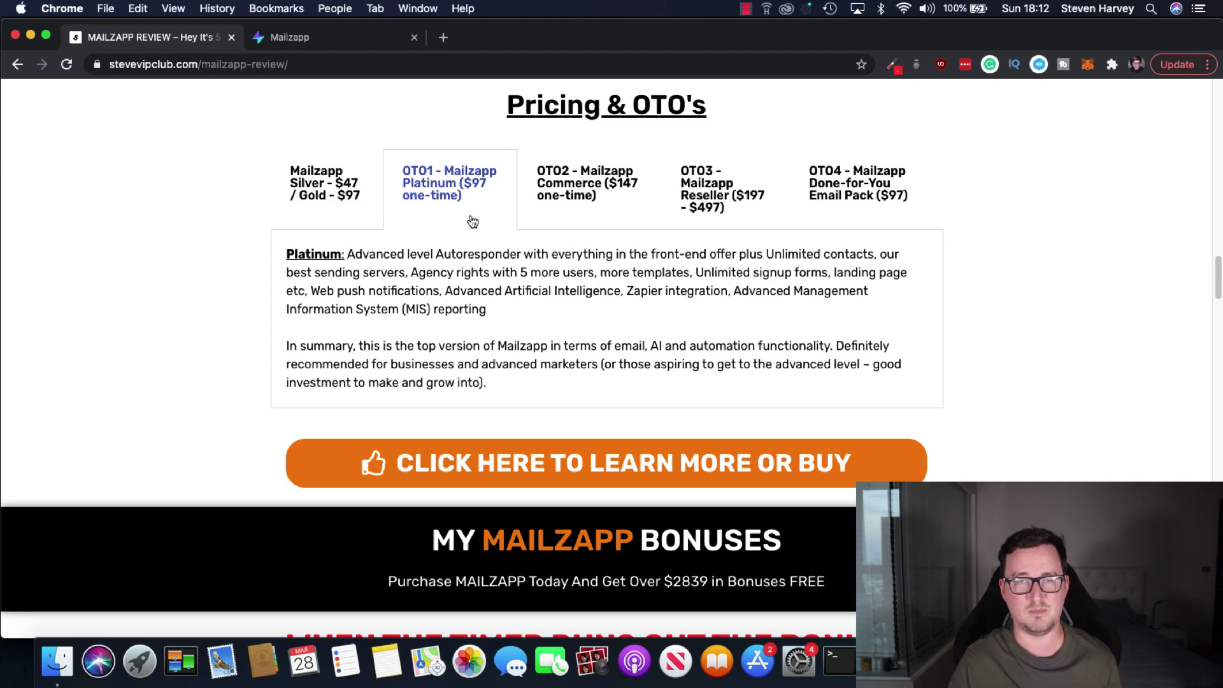
left_click(608, 220)
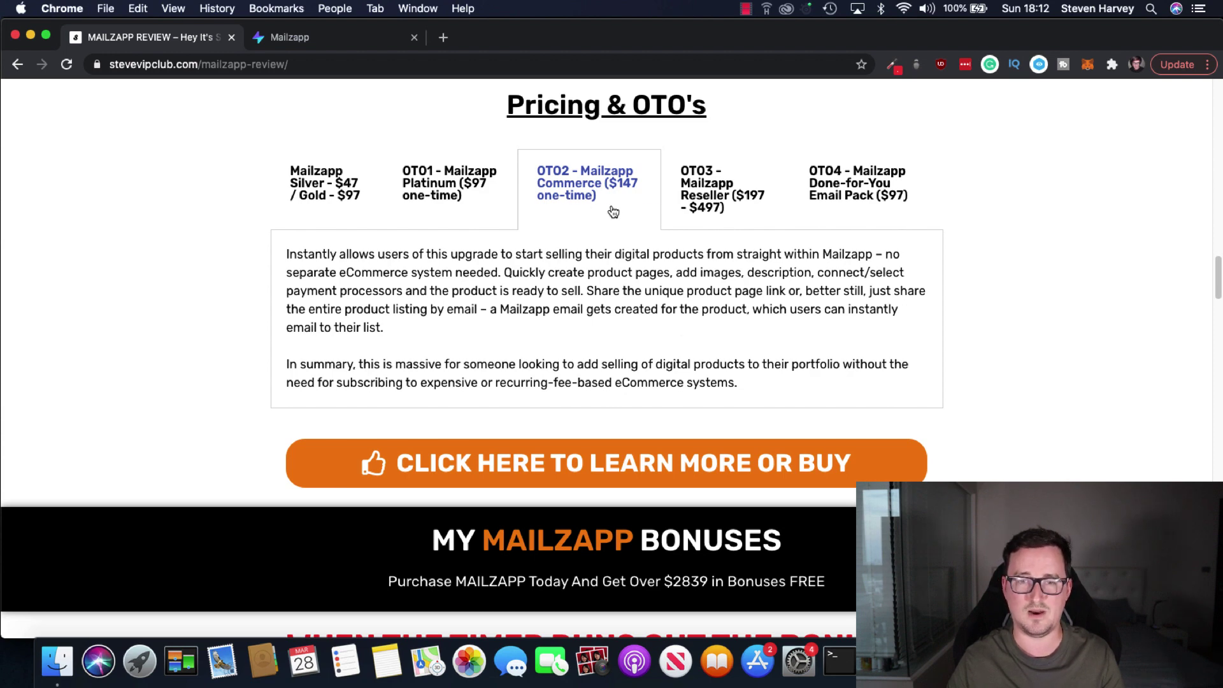
left_click(728, 212)
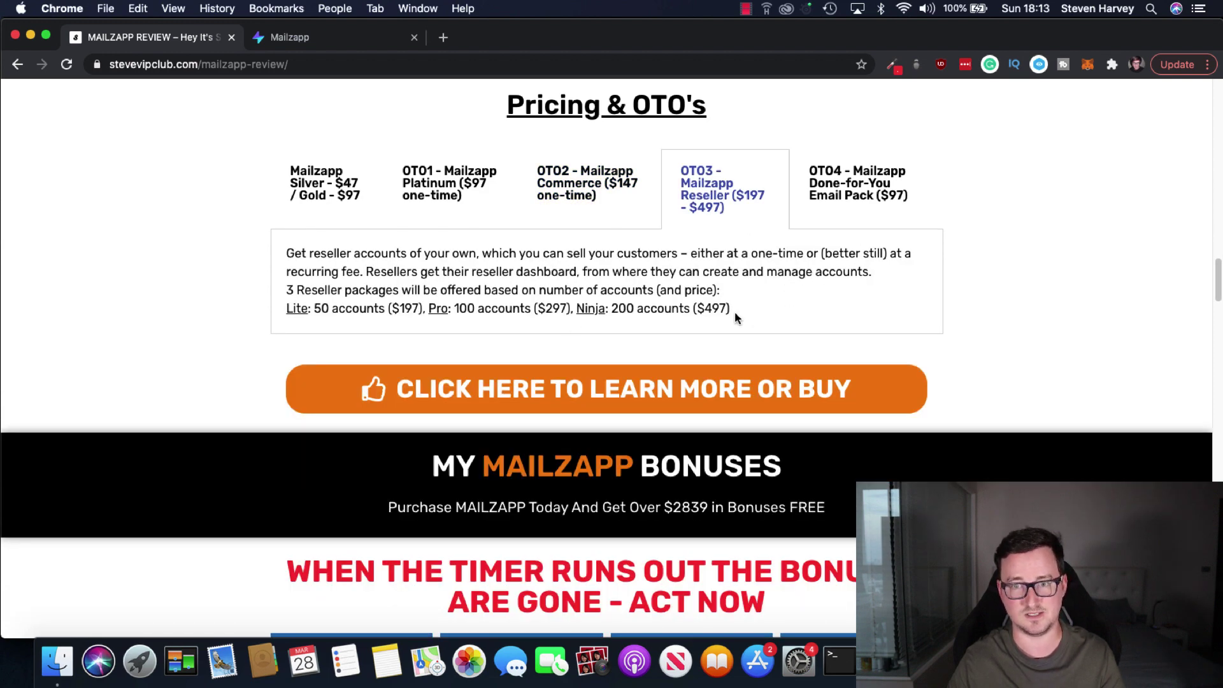
left_click(891, 211)
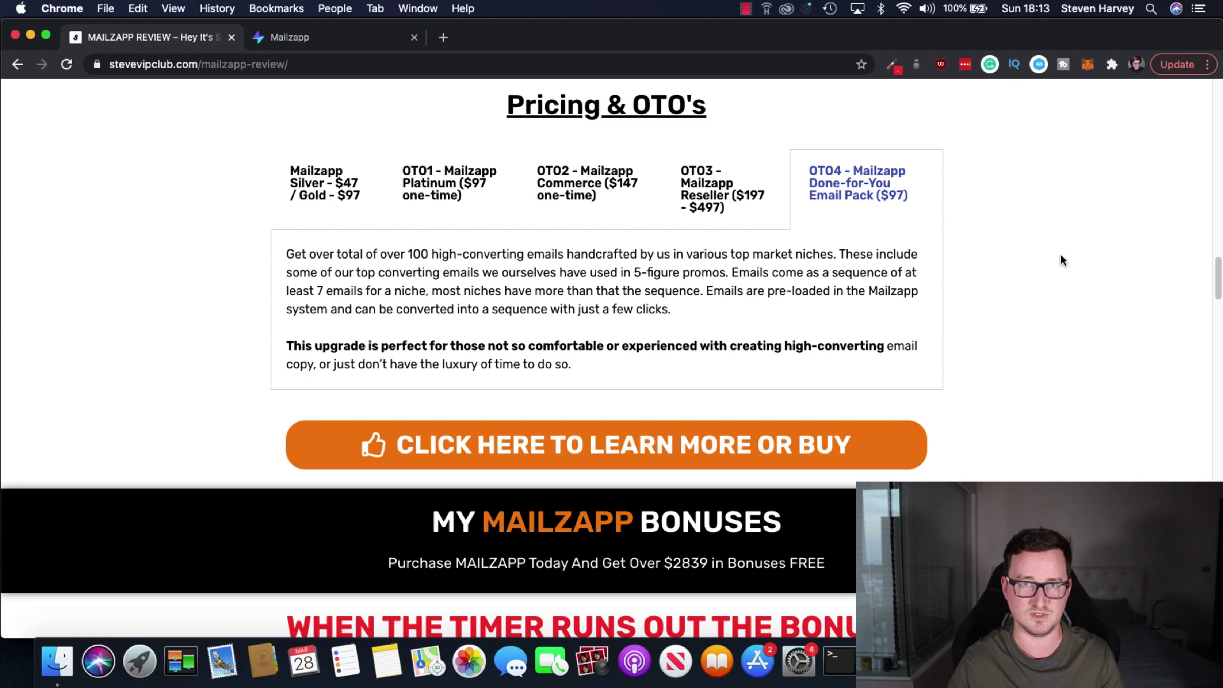
Step: Scroll past the countdown to the $1997 ConvertMeToApp bonus for the first 30 buyers
scroll(1061, 256, "down", 3)
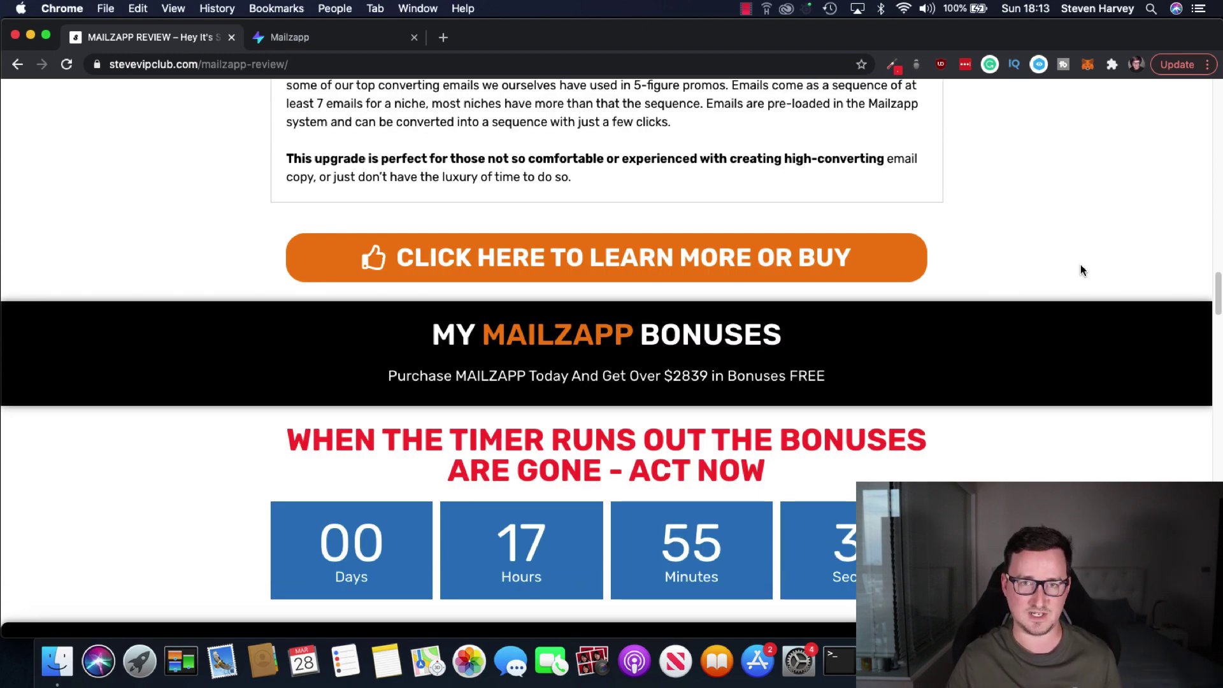
scroll(1081, 270, "down", 6)
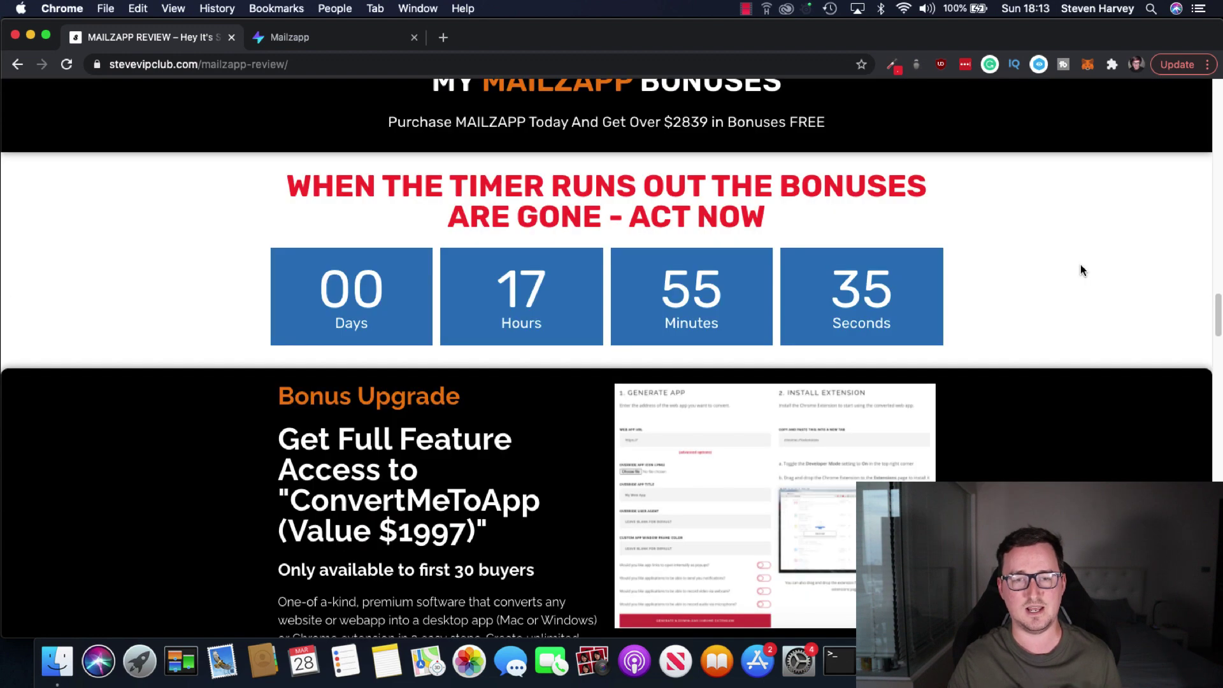
scroll(1080, 265, "up", 1)
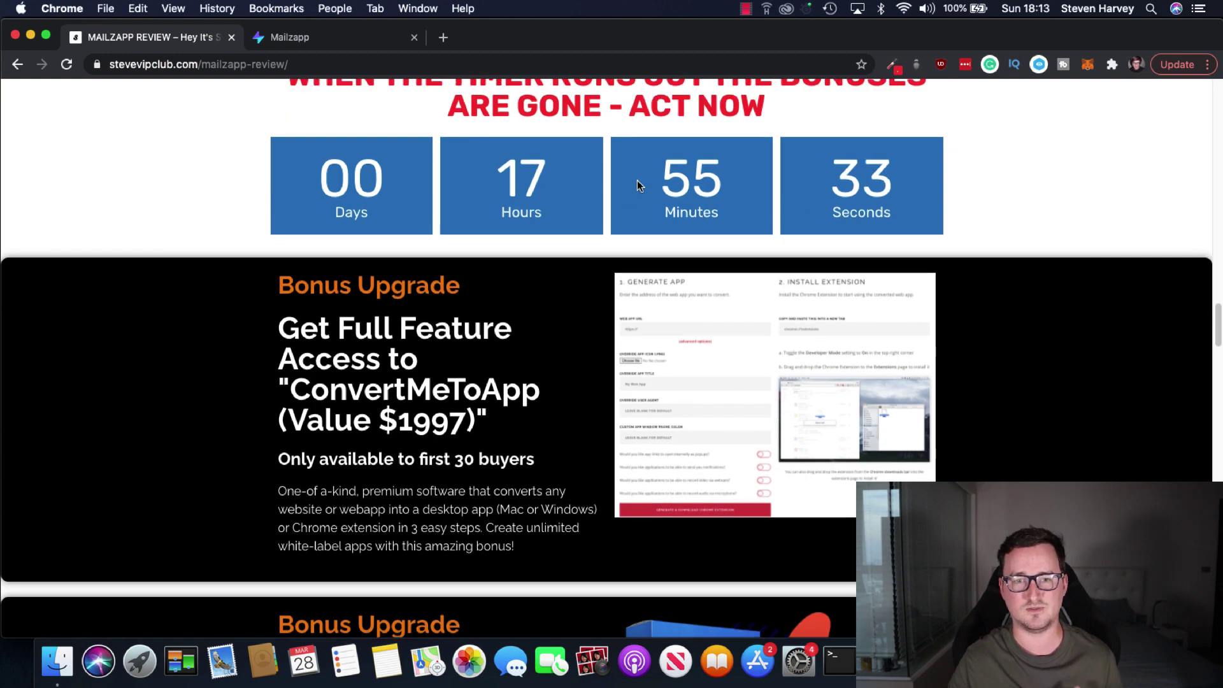
scroll(1080, 254, "up", 1)
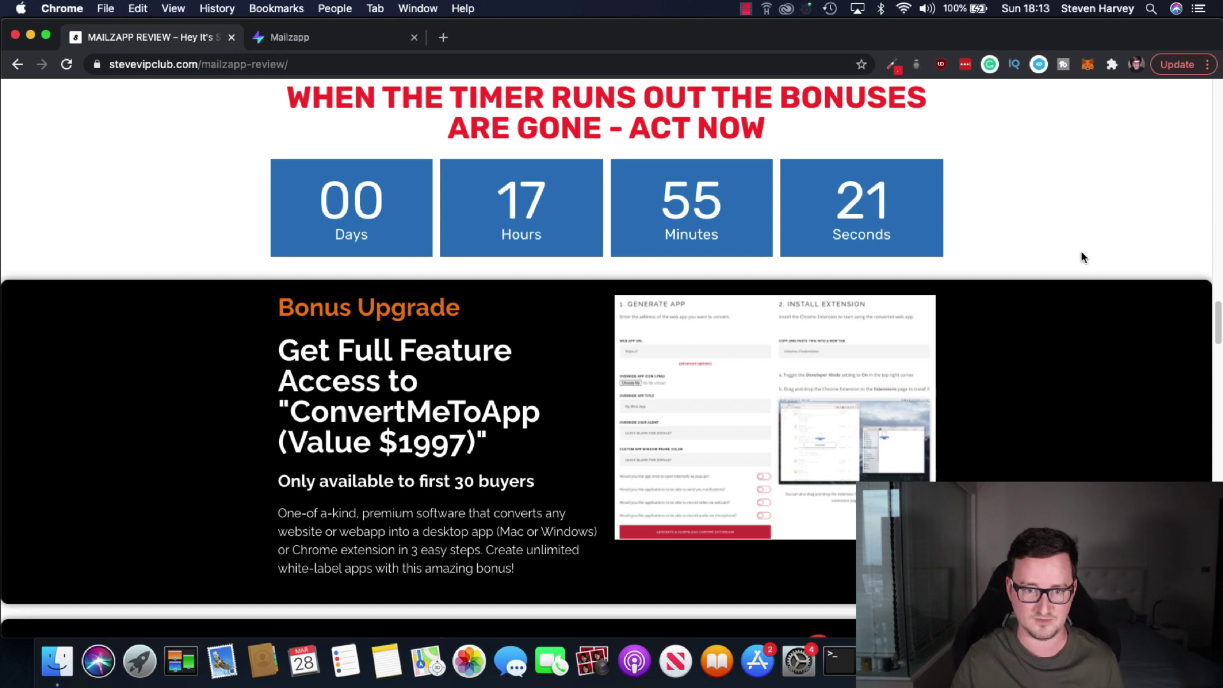
scroll(1057, 291, "down", 1)
scroll(1069, 297, "up", 5)
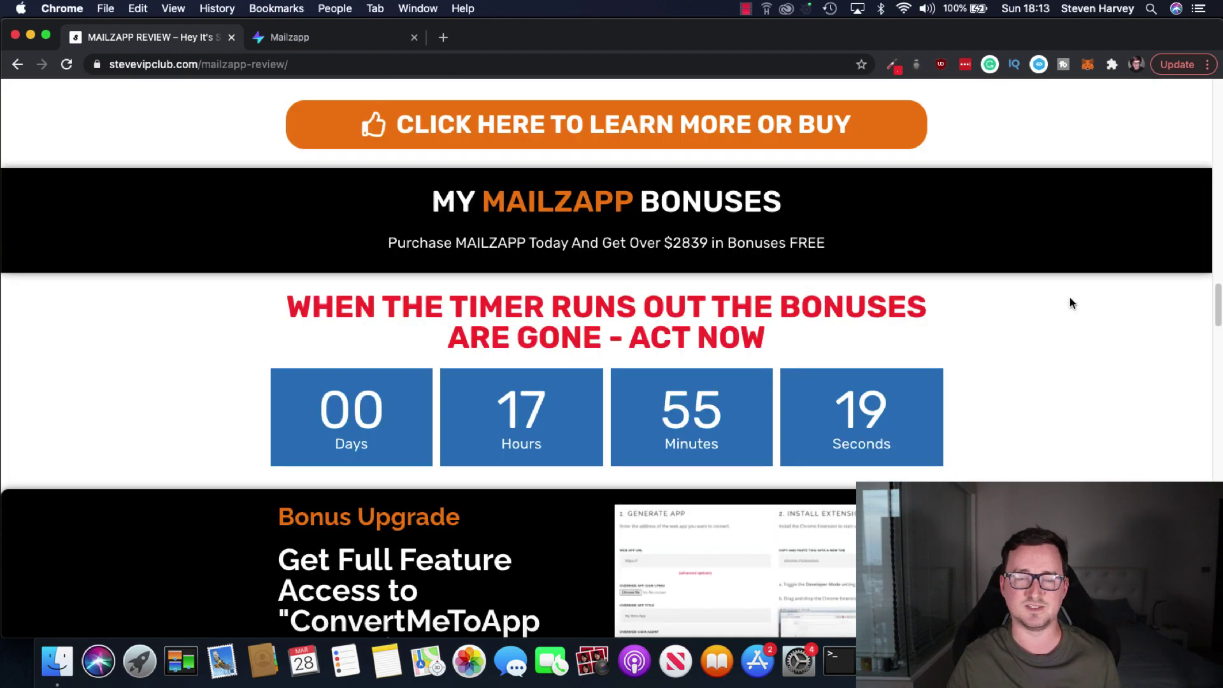
scroll(1070, 298, "down", 5)
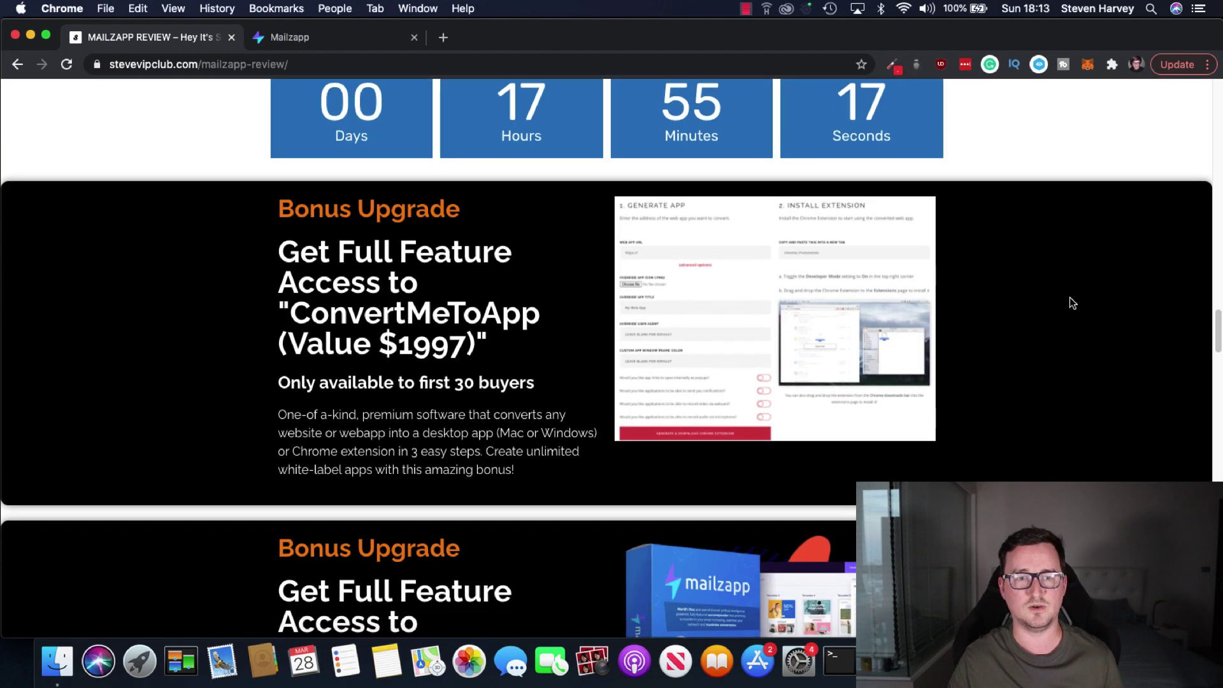
scroll(1071, 302, "down", 1)
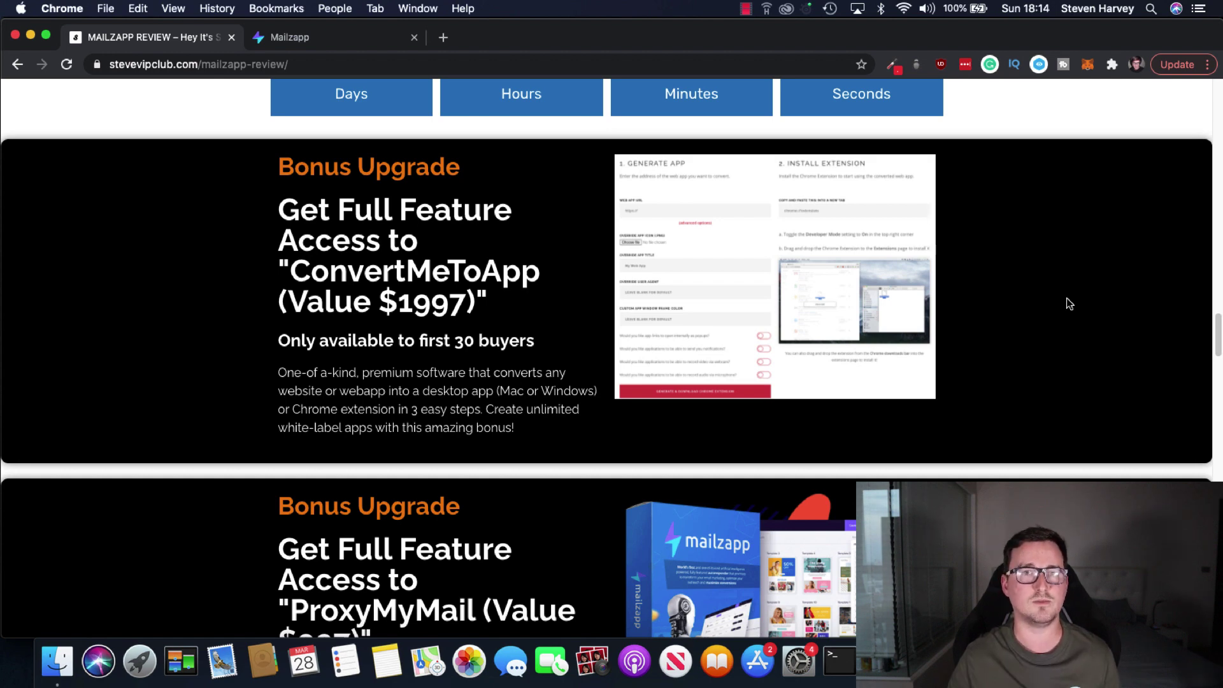
scroll(1071, 305, "up", 1)
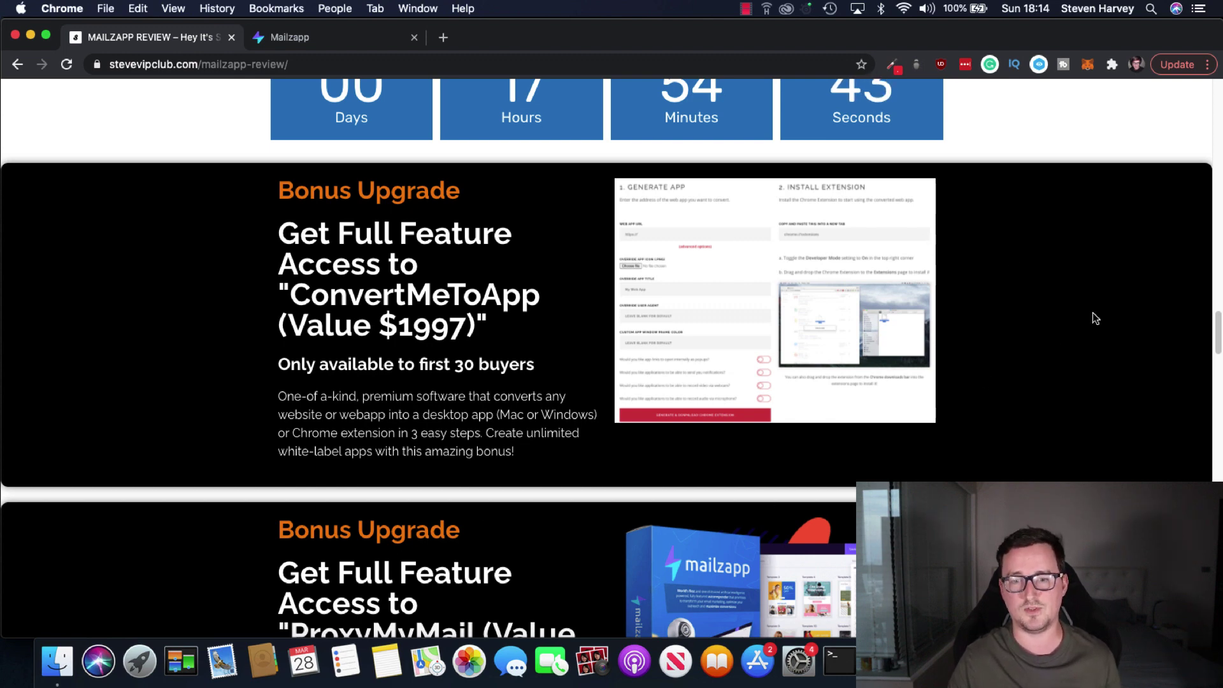
Step: Scroll past the ProxyMyMail bonus to the Coachzippy Live full-access bonus upgrade
scroll(1093, 317, "down", 5)
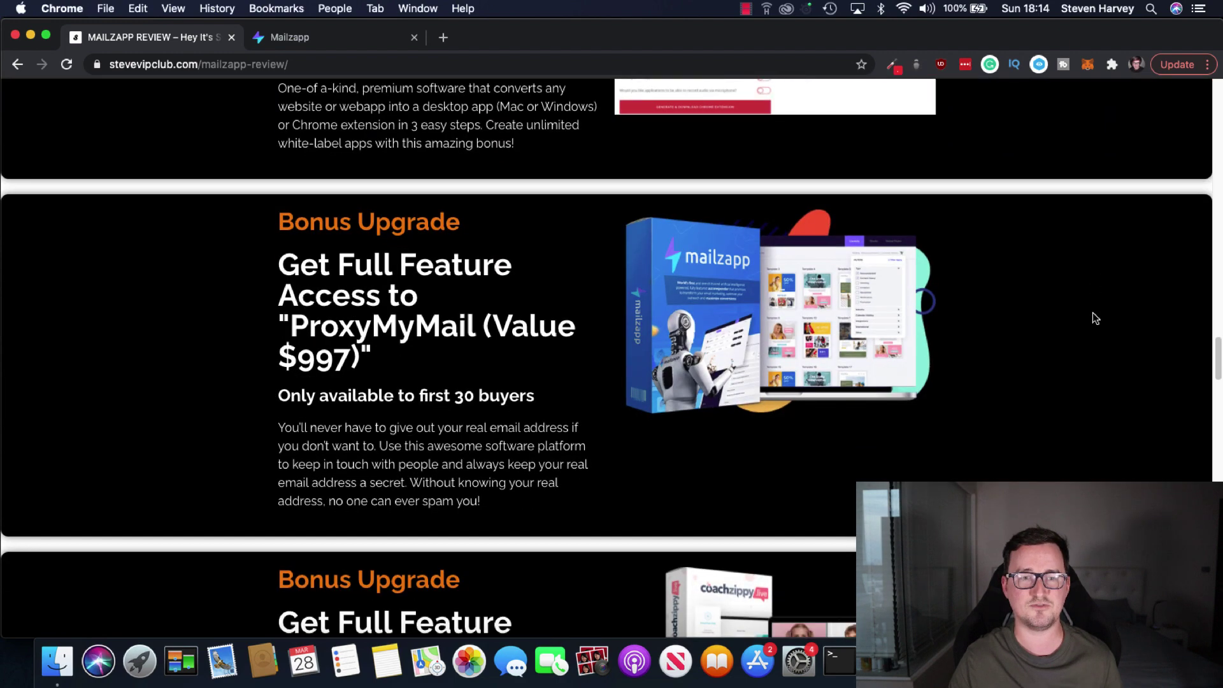
scroll(1095, 316, "down", 1)
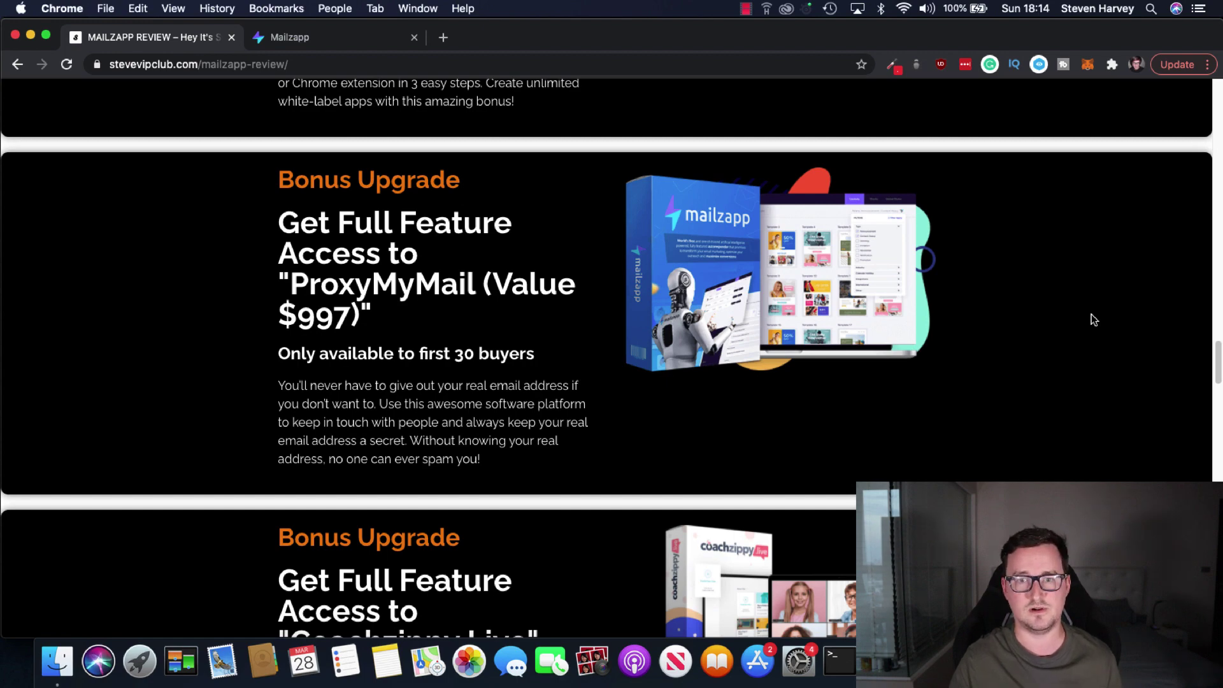
scroll(1084, 326, "down", 5)
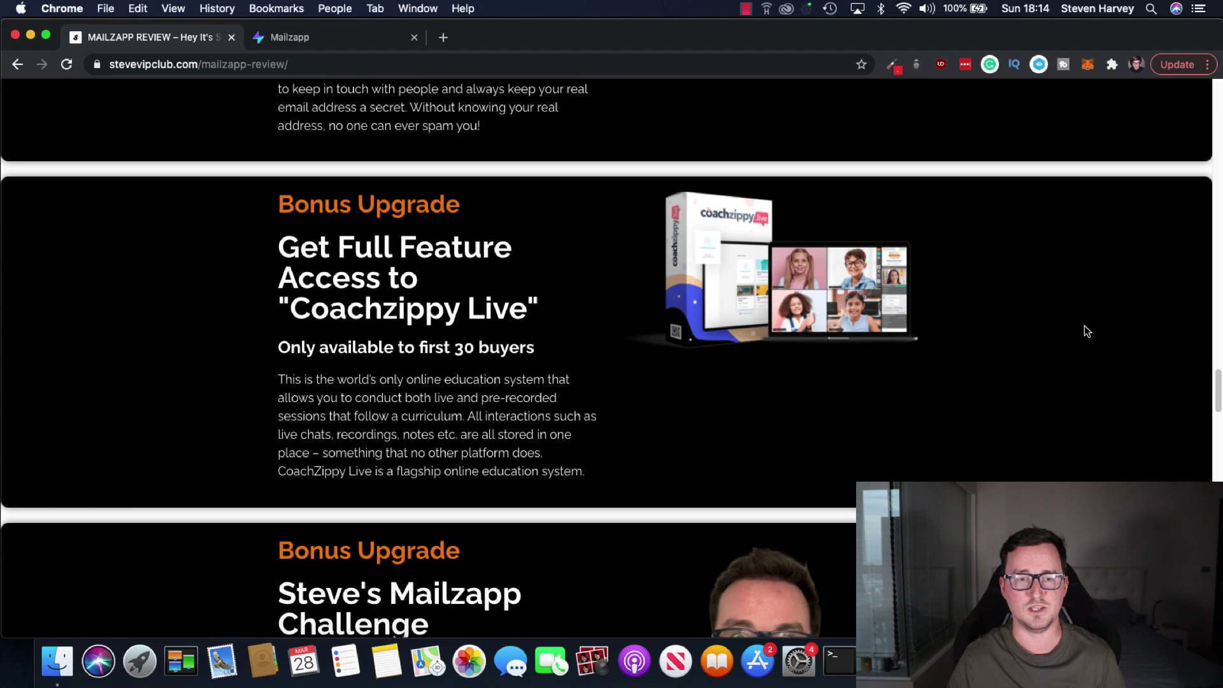
scroll(1087, 331, "up", 1)
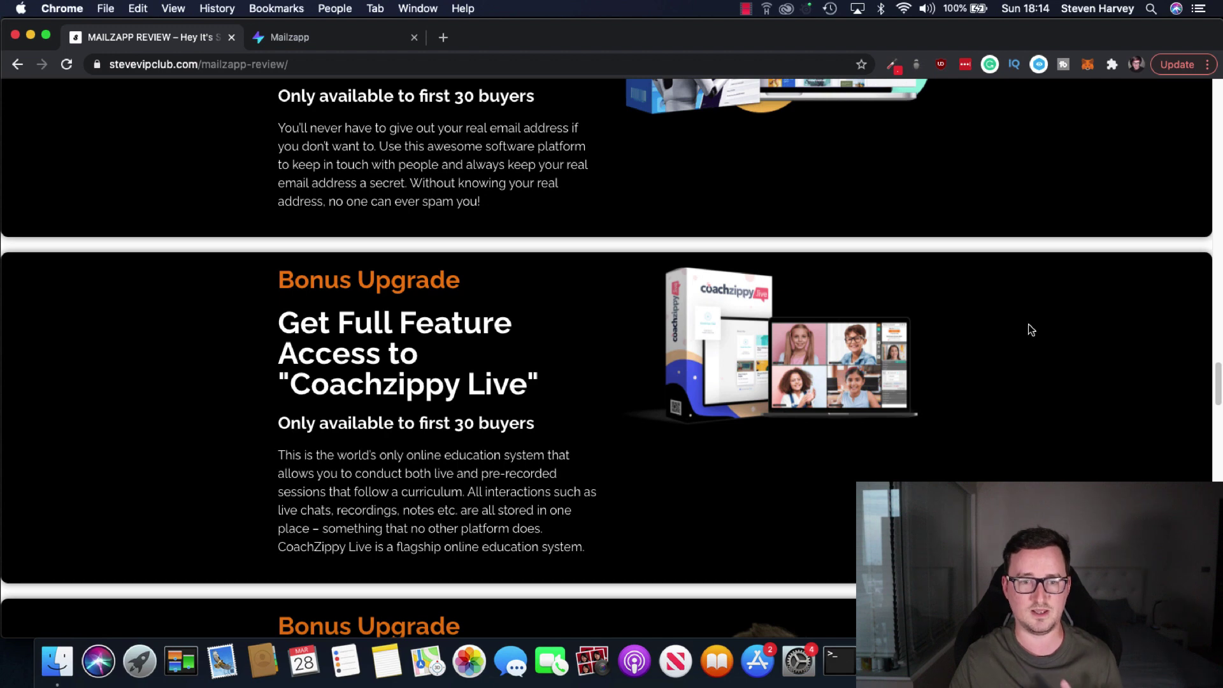
Step: Scroll to Special Bonus #1 Smart Newsletter Builder and Special Bonus #2 Zappdesk ticketing
scroll(1032, 329, "down", 5)
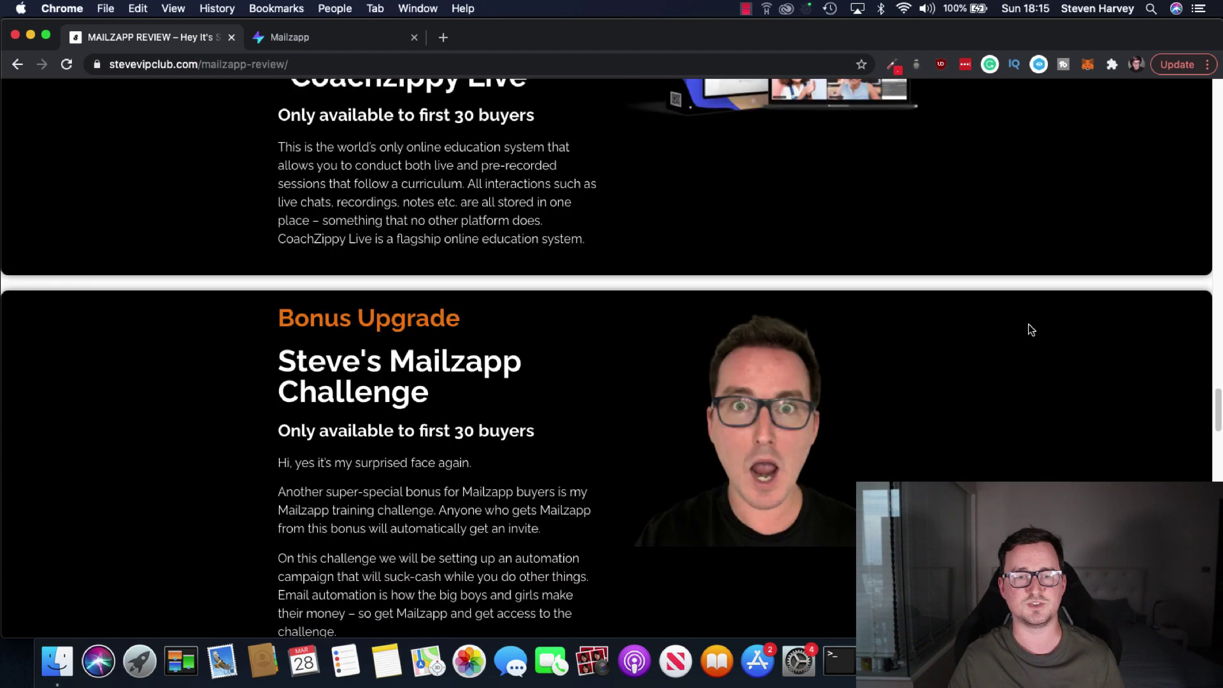
scroll(1031, 329, "down", 3)
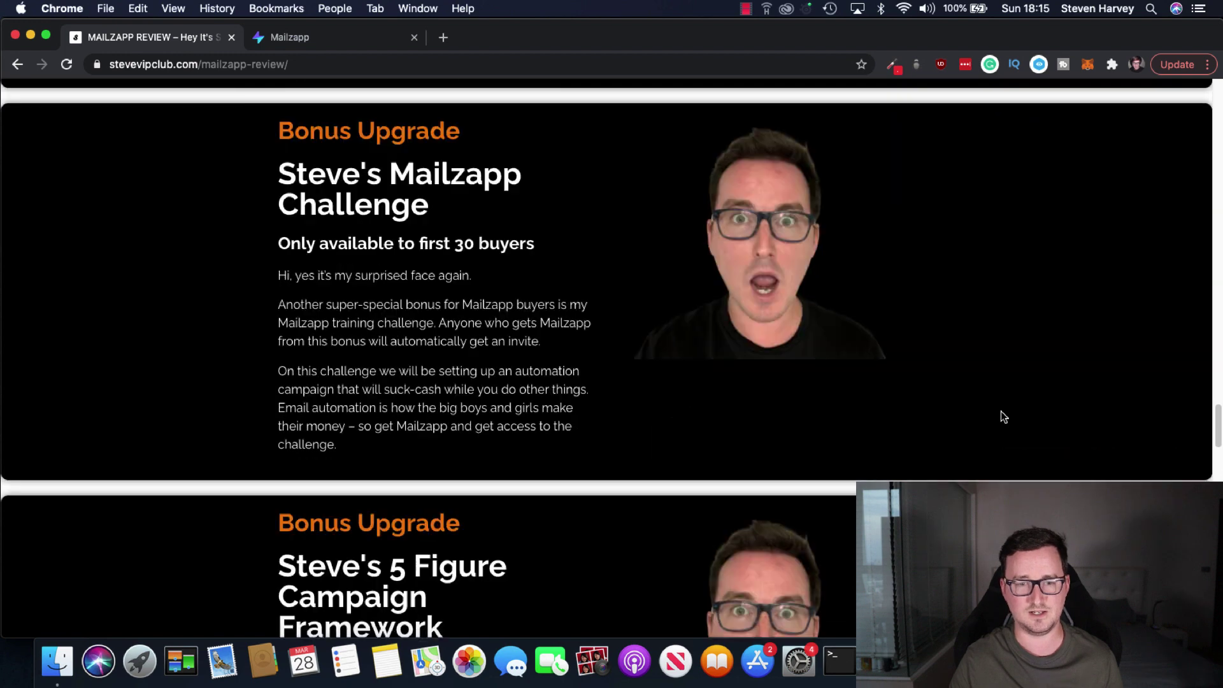
scroll(1000, 410, "down", 4)
scroll(1001, 412, "down", 2)
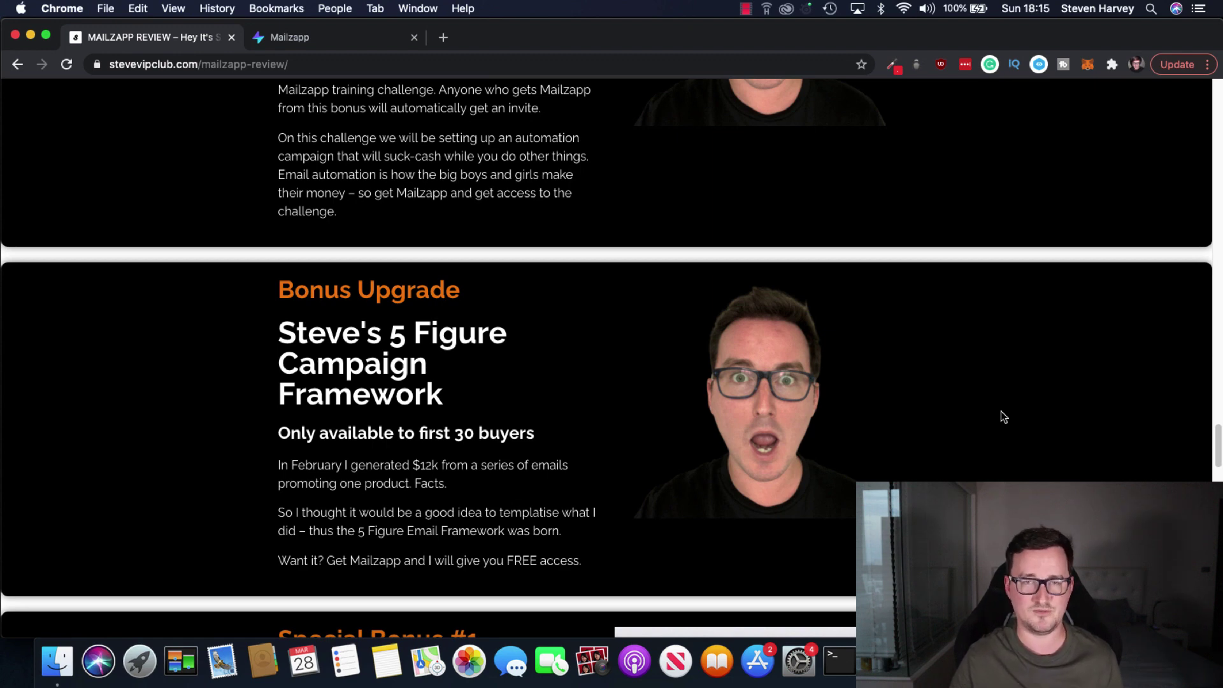
scroll(1004, 417, "down", 10)
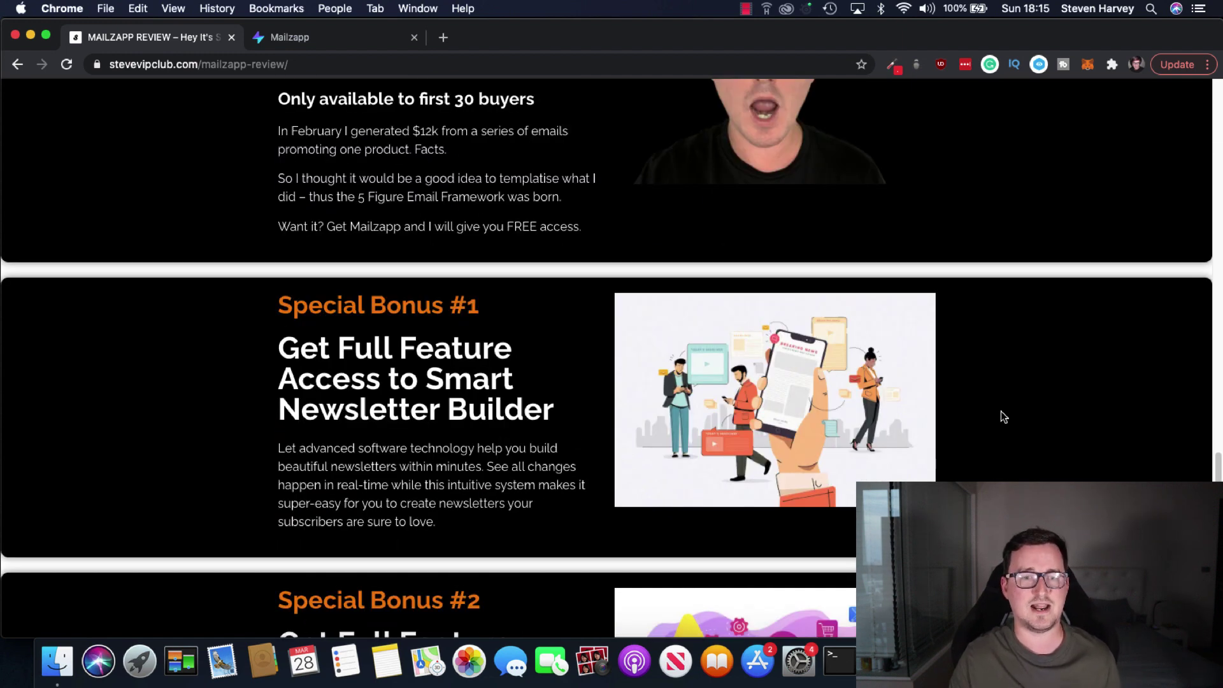
scroll(1004, 416, "down", 8)
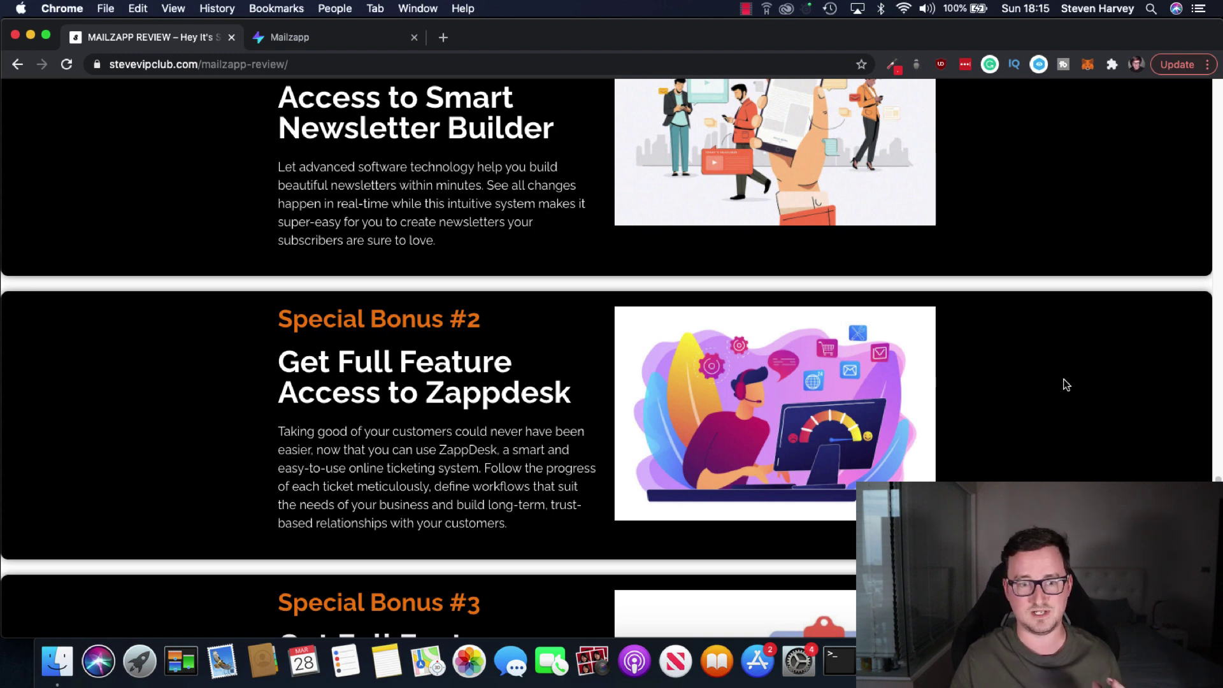
Step: Scroll down to the last bonus, Special Bonus #6 Super Forms
scroll(1067, 385, "down", 3)
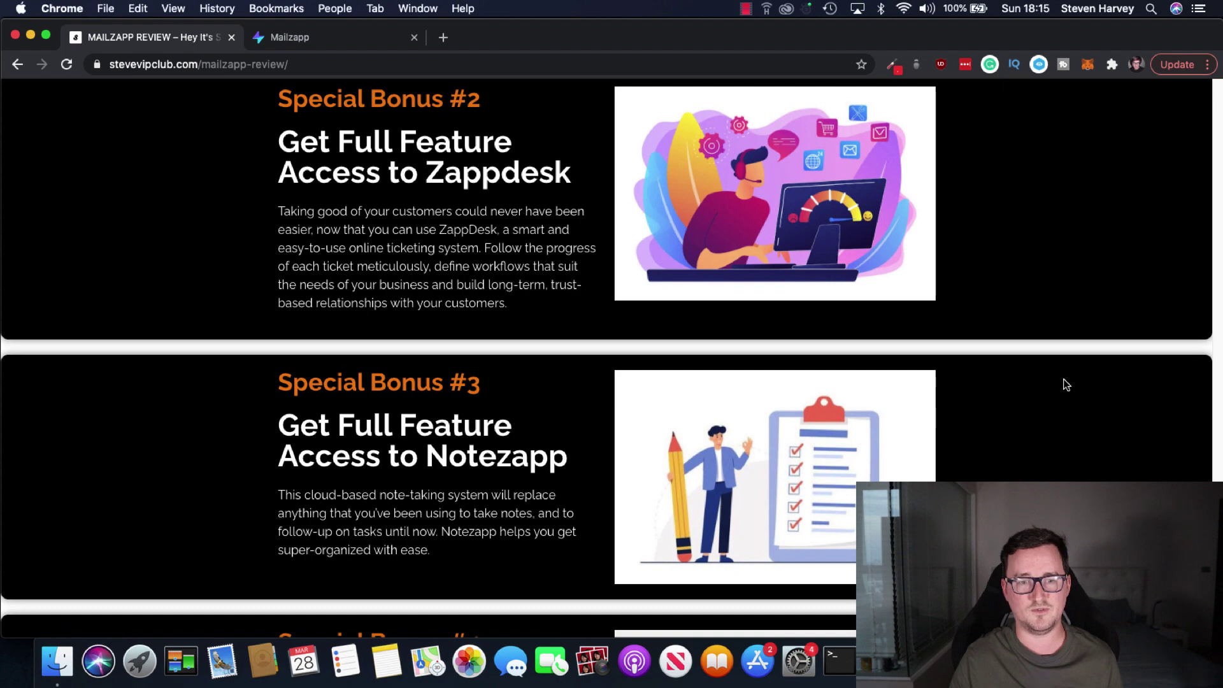
scroll(1066, 385, "down", 4)
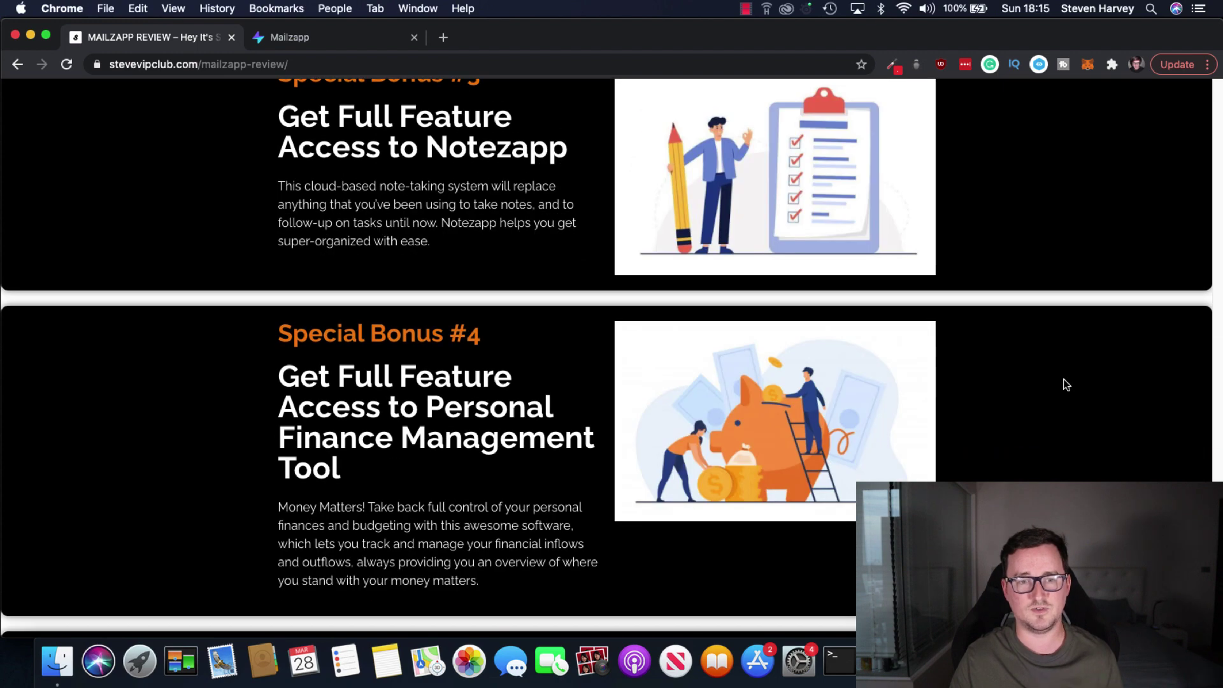
scroll(1066, 385, "down", 5)
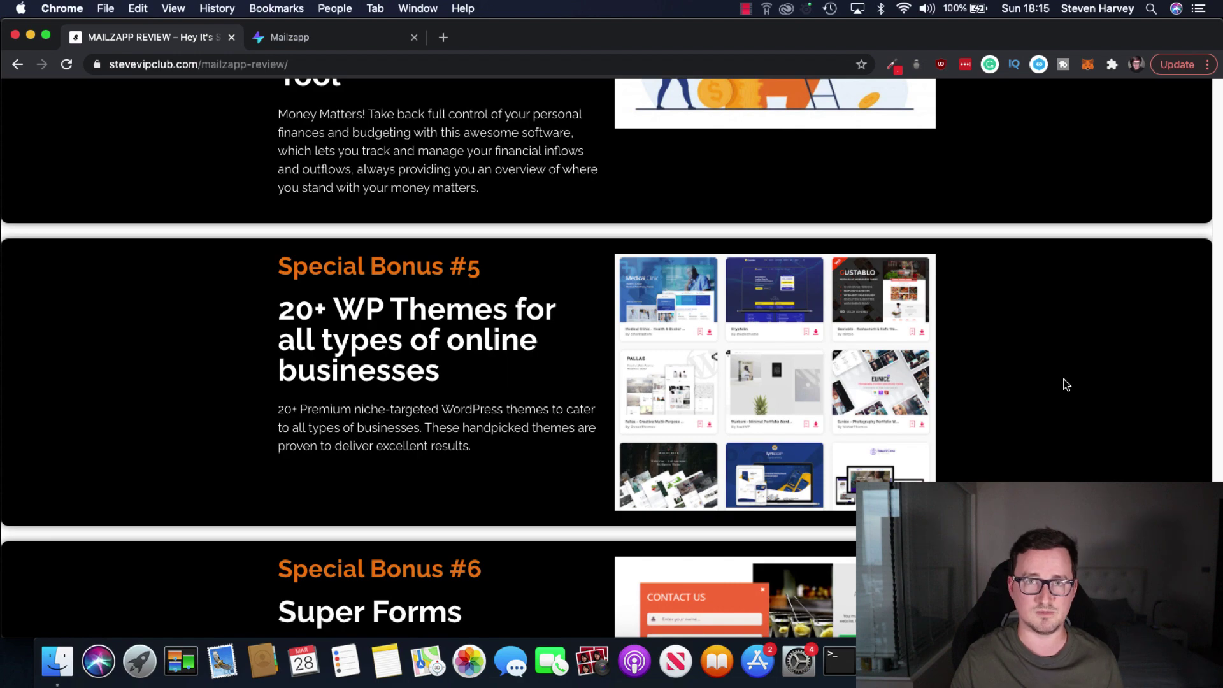
scroll(1067, 384, "down", 6)
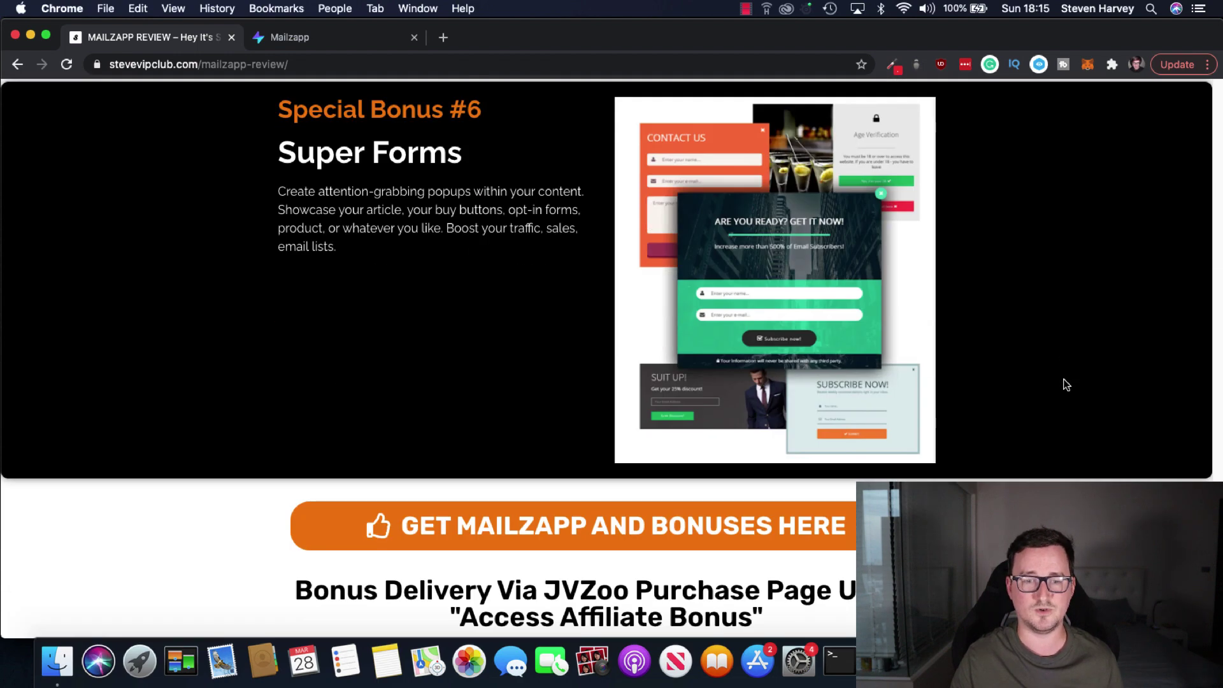
Step: Scroll back to the page top with the AI email marketing headline and review video
scroll(1067, 384, "up", 4)
scroll(1067, 384, "up", 4)
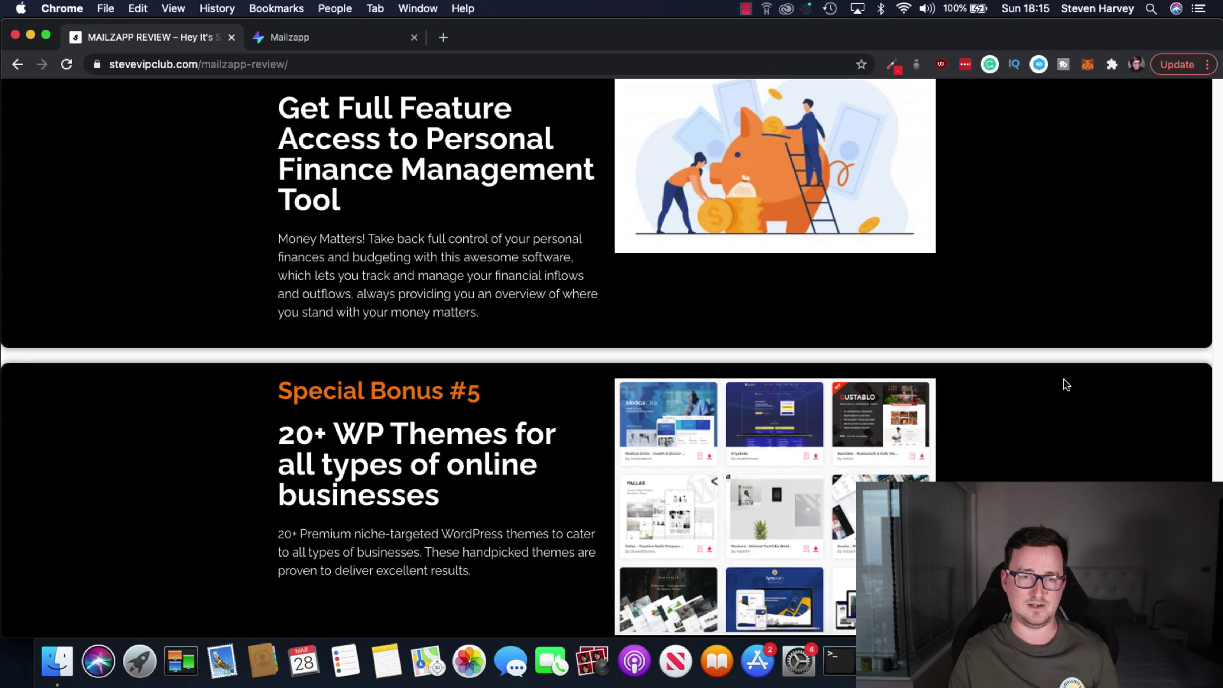
scroll(1067, 385, "up", 12)
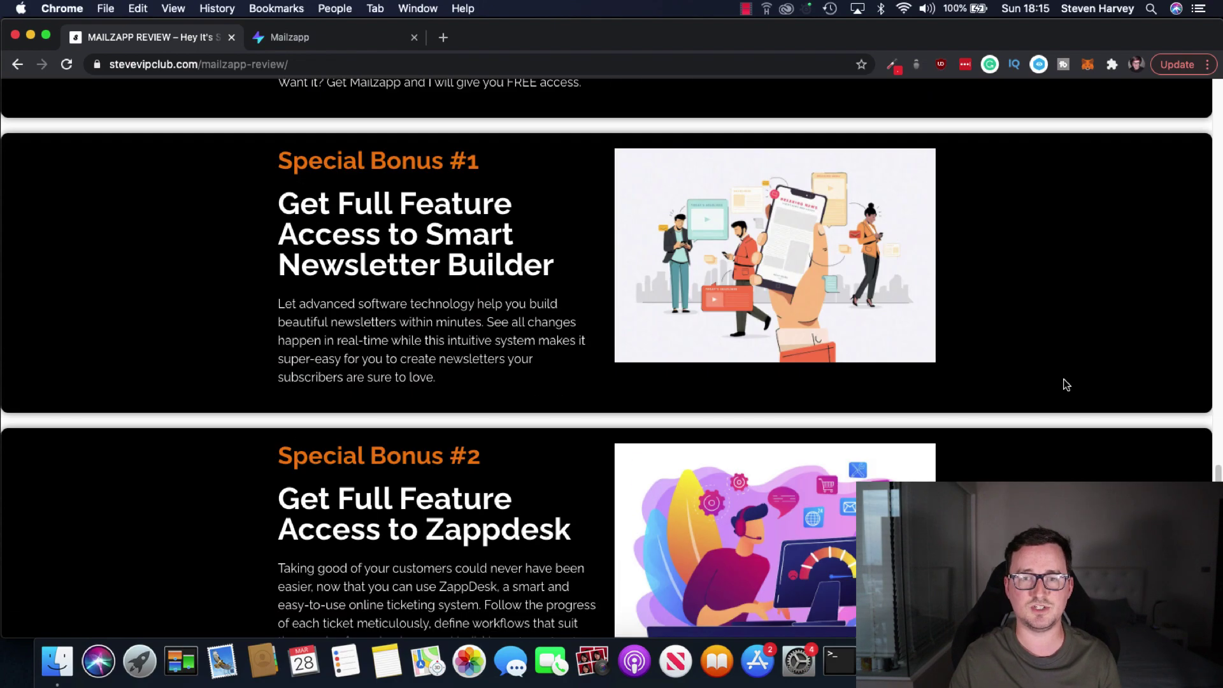
scroll(1068, 384, "up", 14)
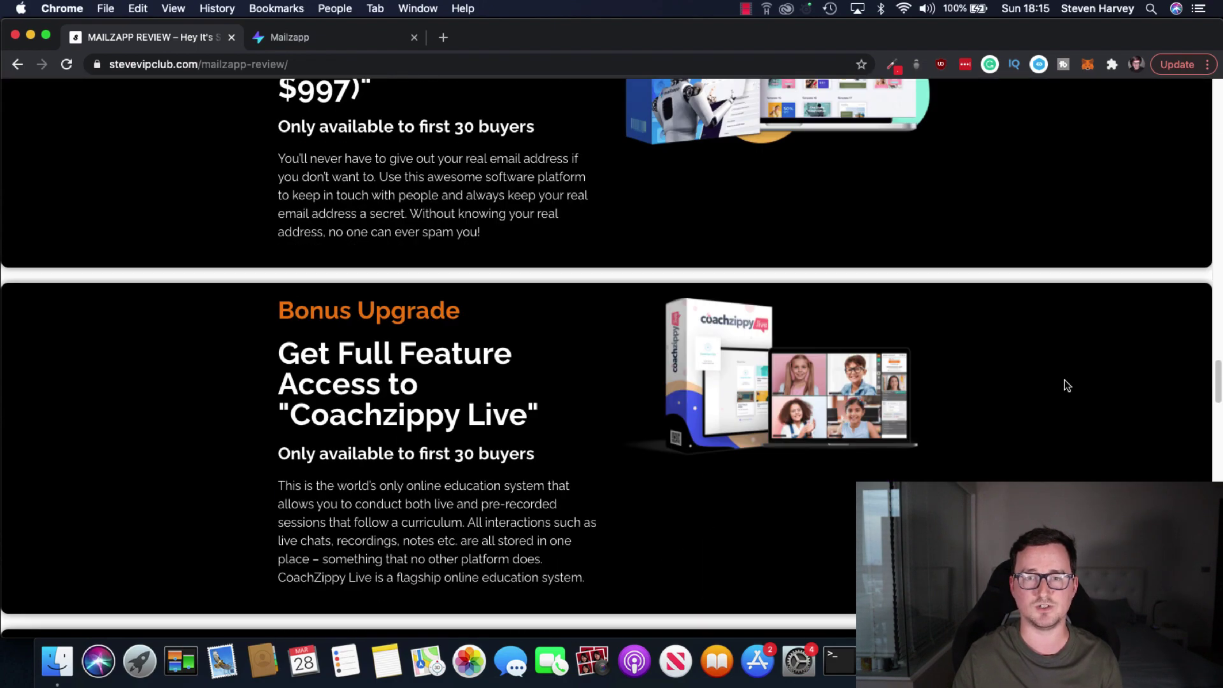
scroll(1068, 385, "up", 15)
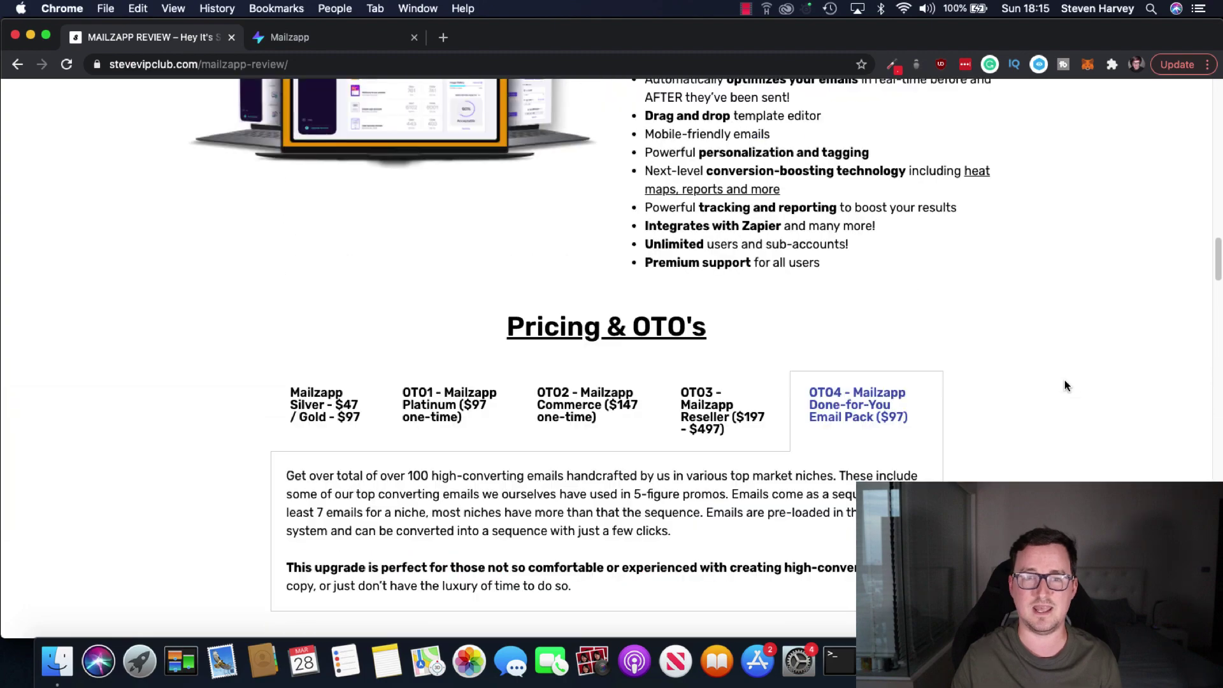
scroll(1066, 385, "up", 15)
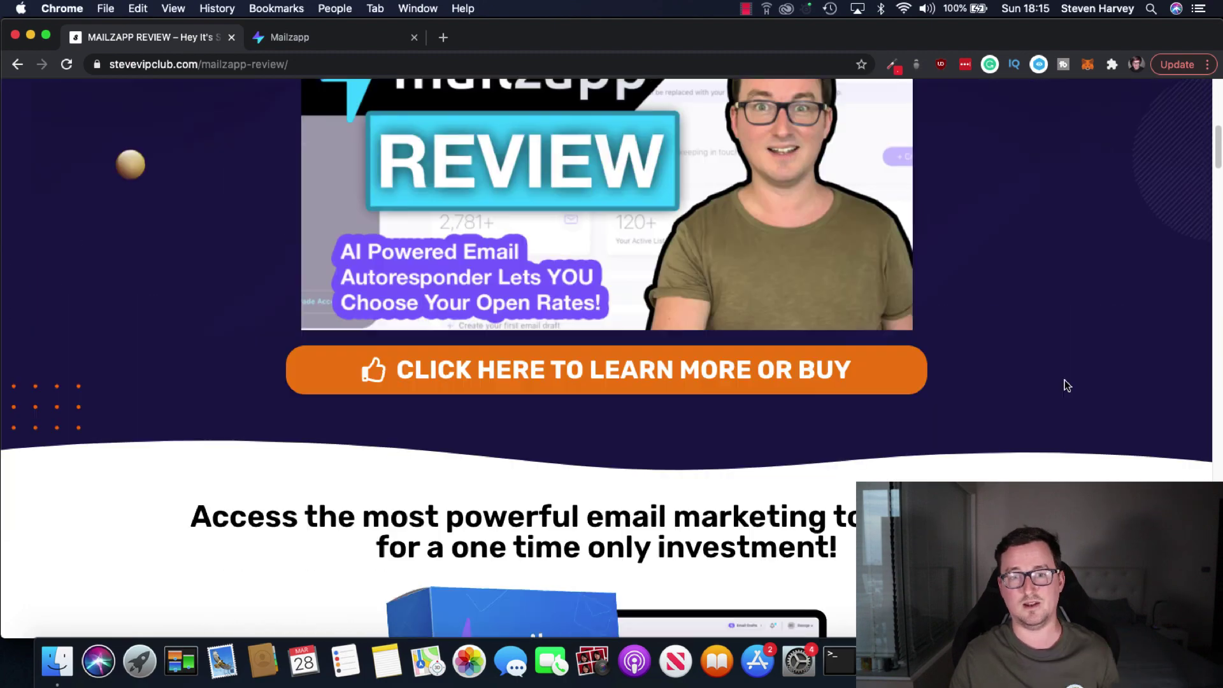
scroll(1065, 379, "up", 8)
scroll(1064, 380, "down", 5)
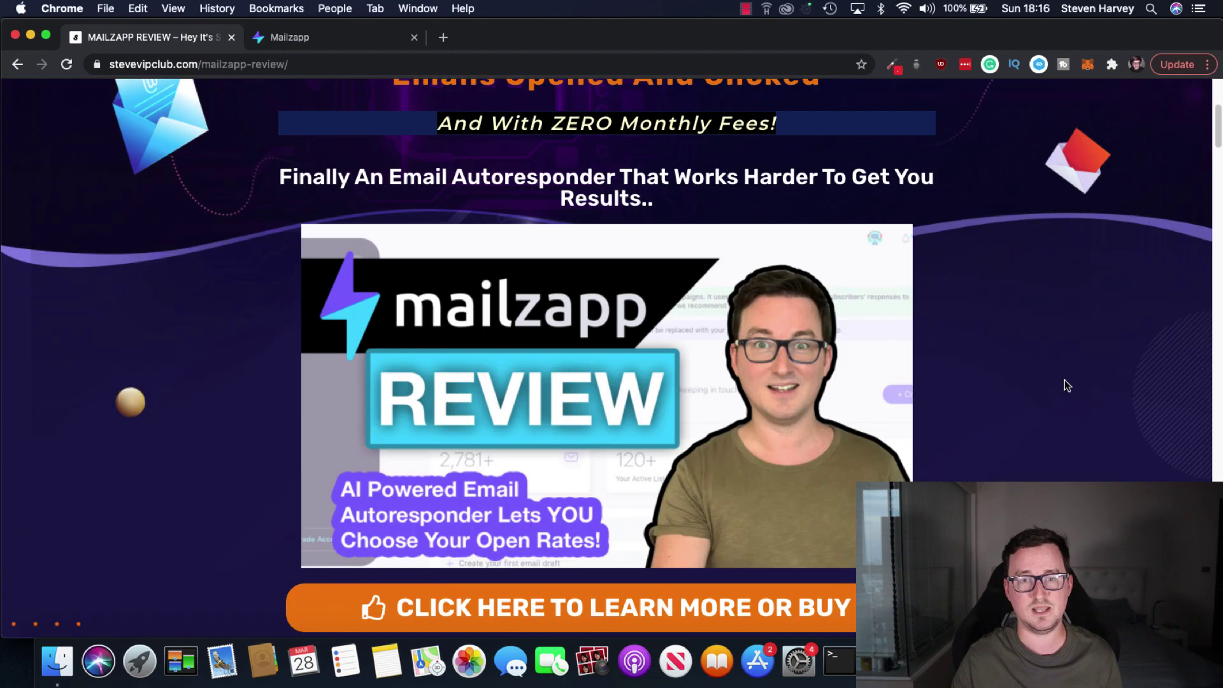
scroll(1064, 380, "up", 1)
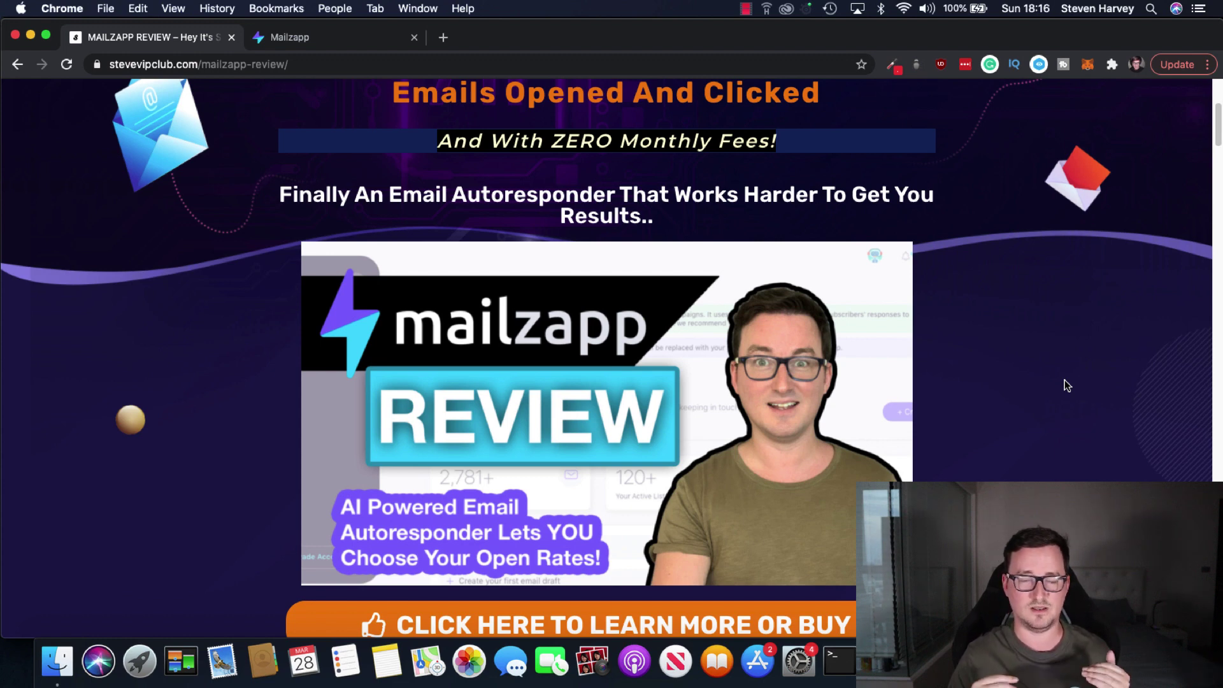
scroll(1067, 385, "up", 3)
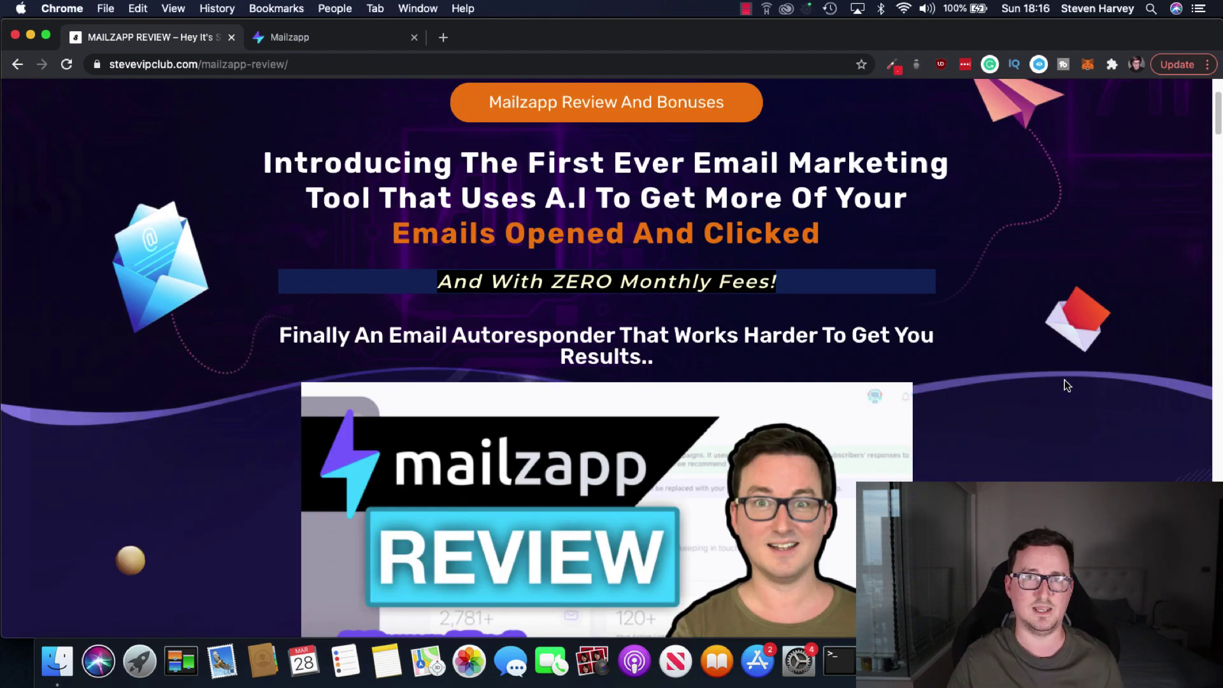